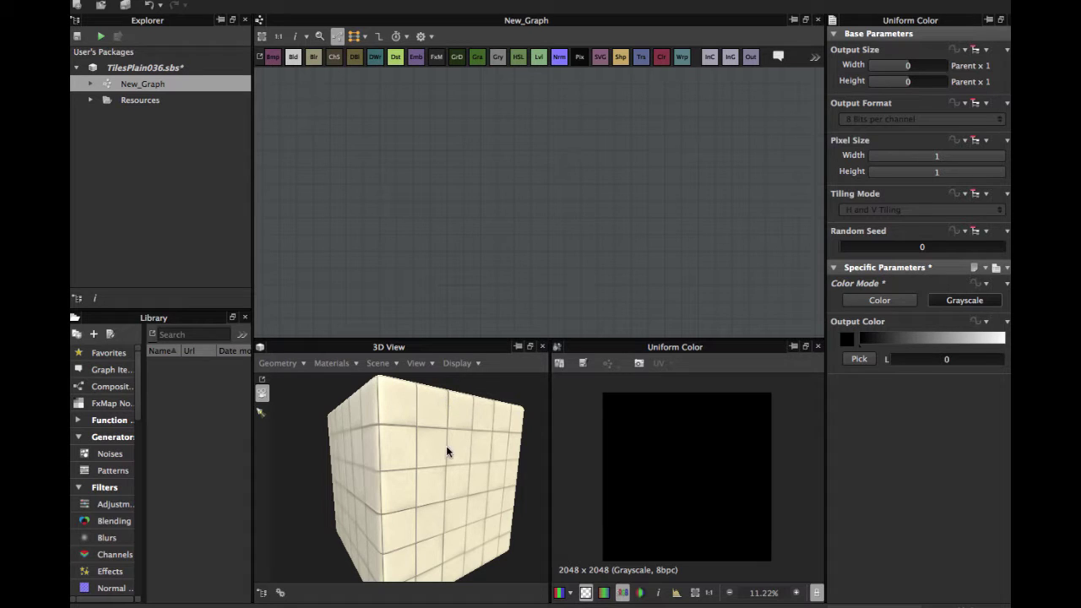
Step: Enlarge the 3D view and examine the tiled material on the cube
scroll(443, 445, "down", 3)
left_click_drag(438, 442, 441, 440)
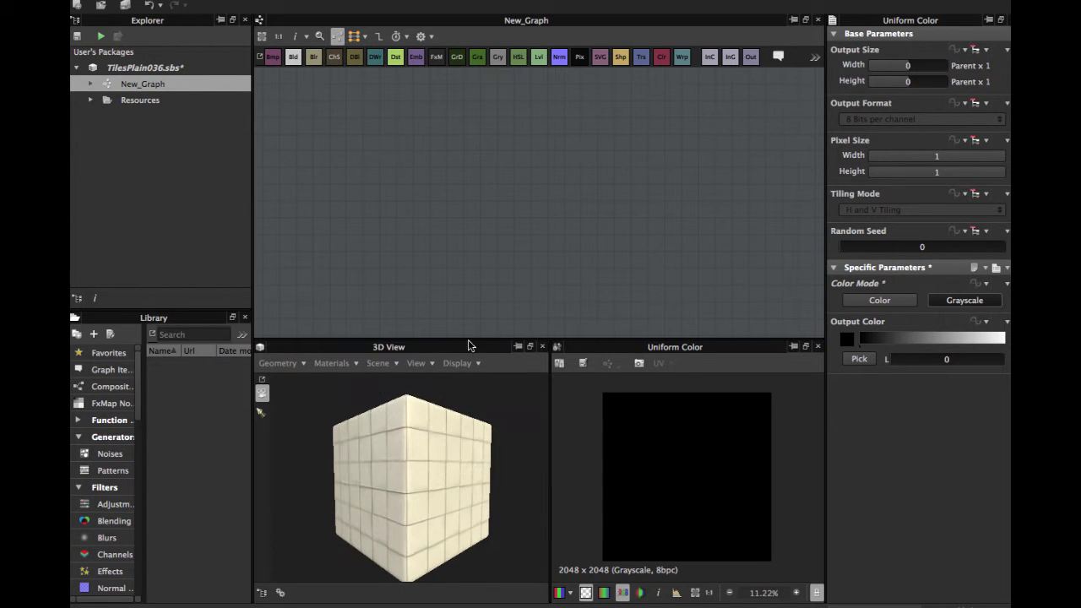
left_click_drag(466, 338, 465, 221)
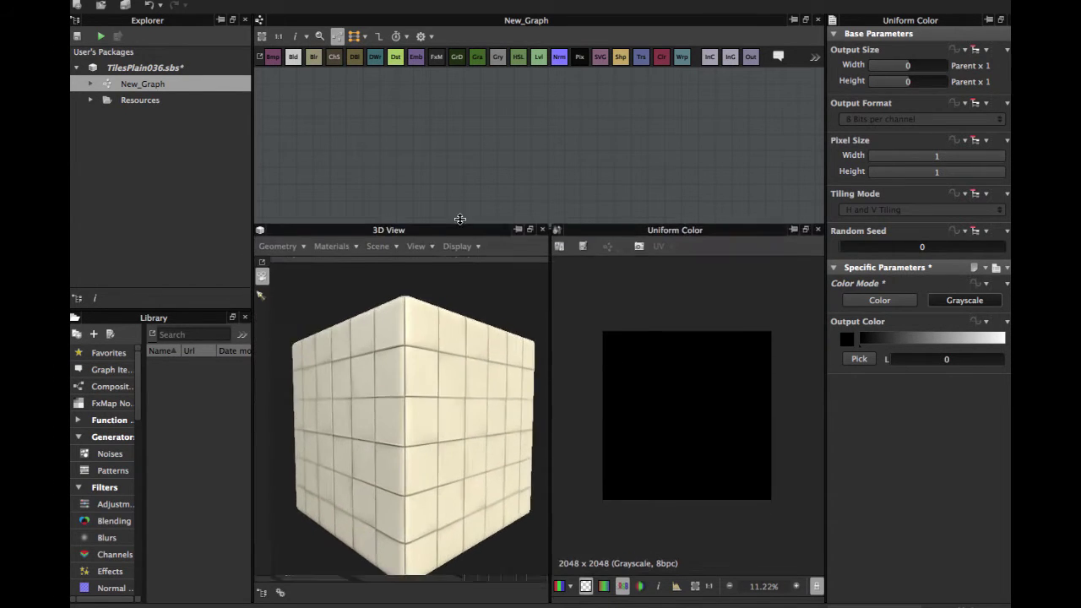
left_click_drag(439, 414, 414, 430)
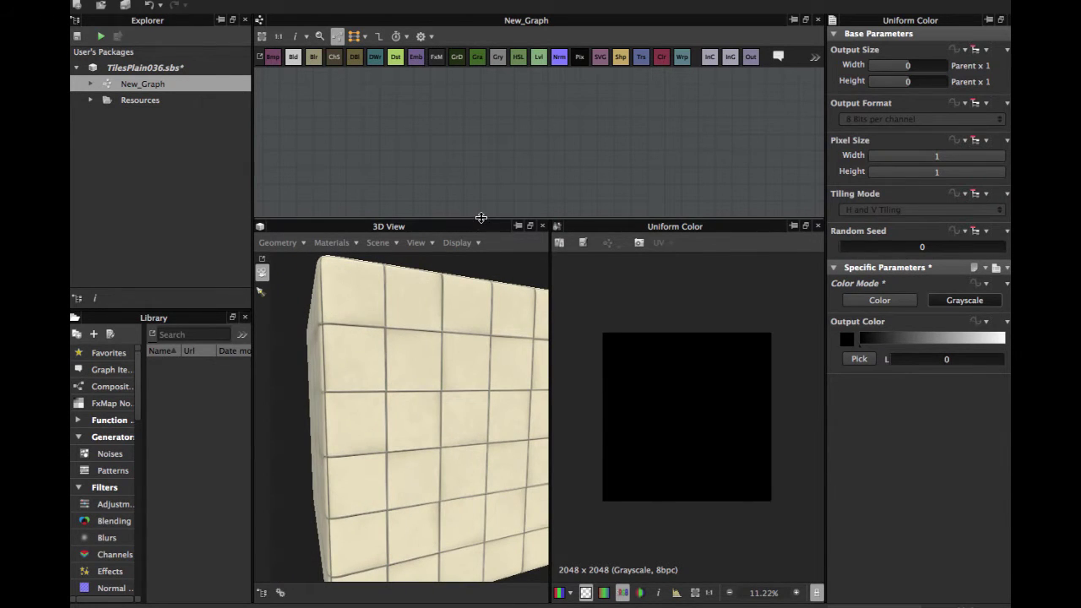
Step: Enlarge the graph area again and show the Shape node of the Tile Pattern frame to examine its parameters
left_click_drag(481, 220, 483, 331)
scroll(462, 191, "up", 4)
middle_click_drag(482, 247, 471, 127)
scroll(469, 184, "up", 3)
middle_click_drag(468, 198, 424, 147)
scroll(424, 150, "up", 10)
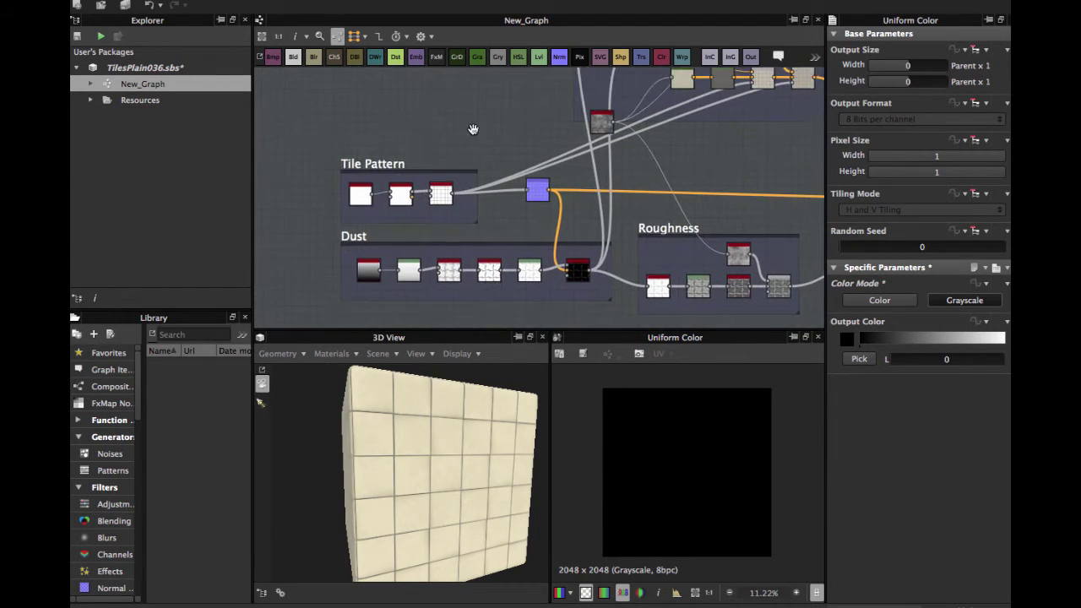
scroll(346, 210, "up", 8)
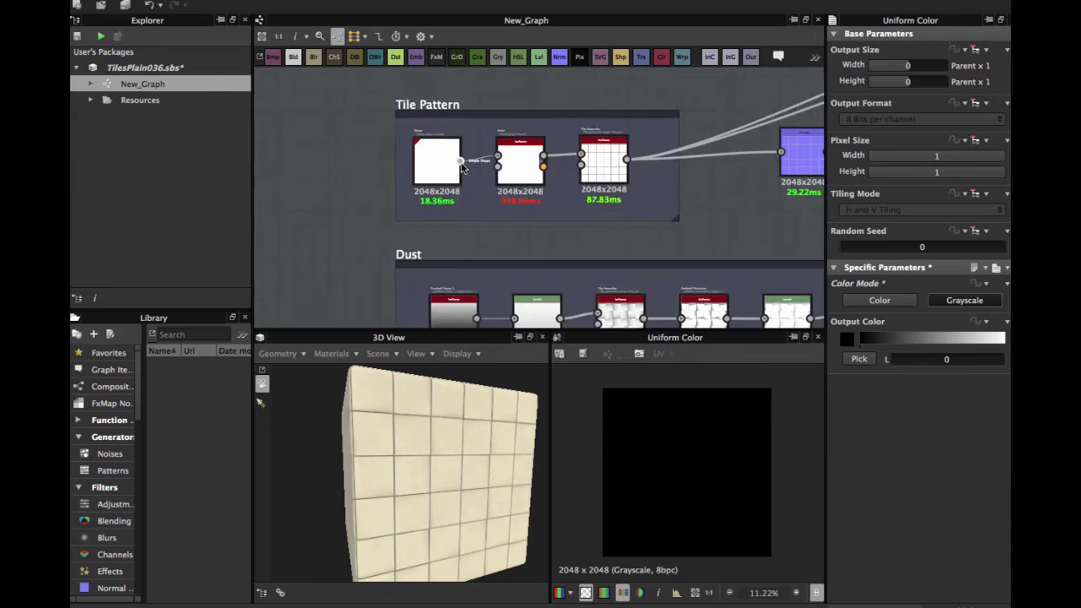
left_click(391, 220)
scroll(391, 220, "down", 3)
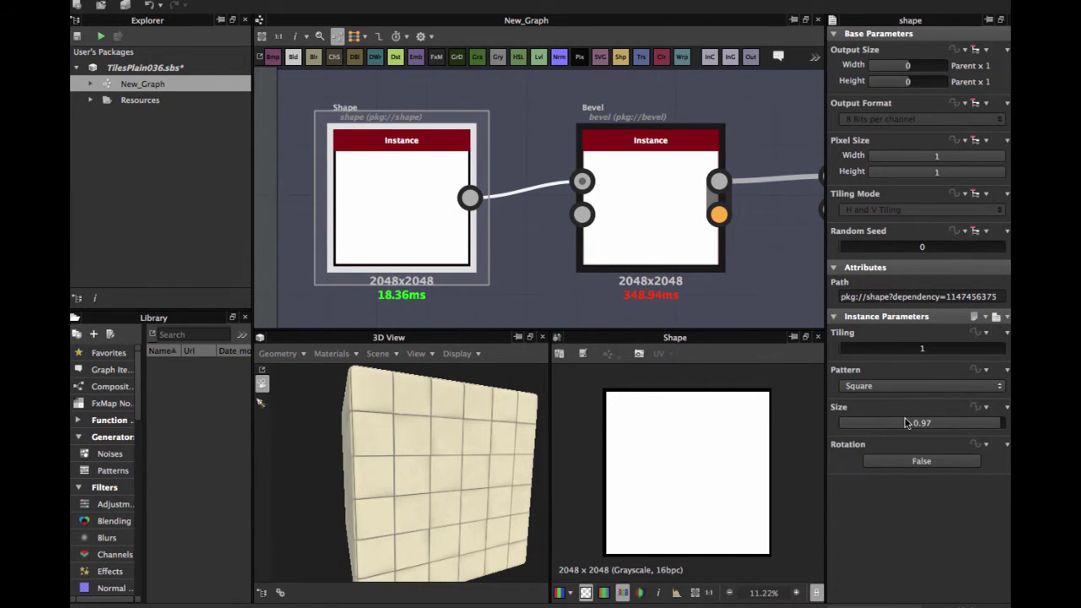
Step: Show the Bevel node of the Tile Pattern frame to examine its parameters and height output
scroll(575, 219, "down", 1)
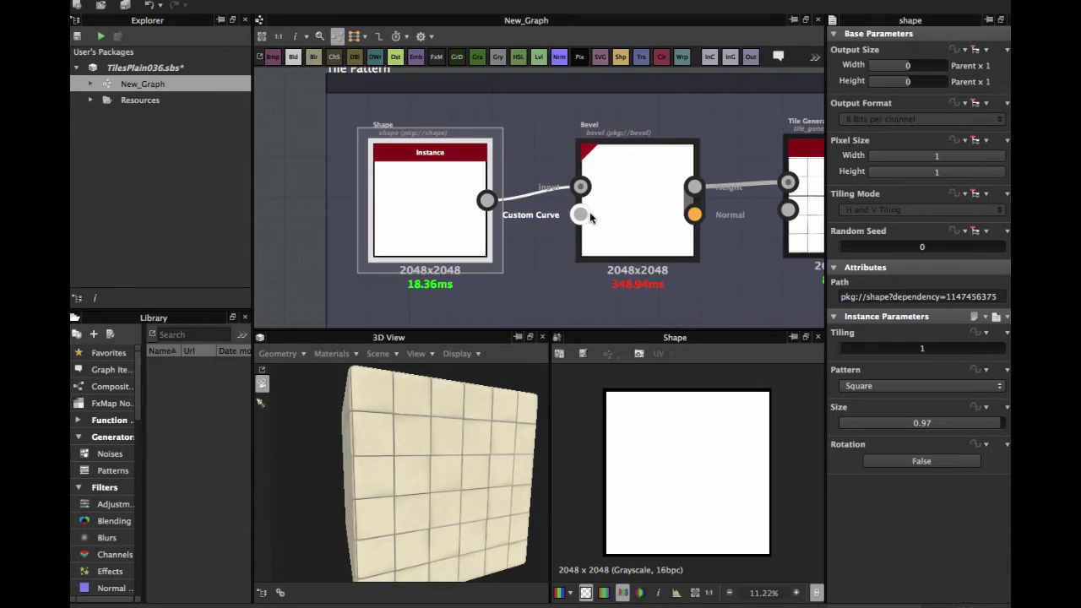
middle_click_drag(608, 218, 439, 237)
left_click(476, 226)
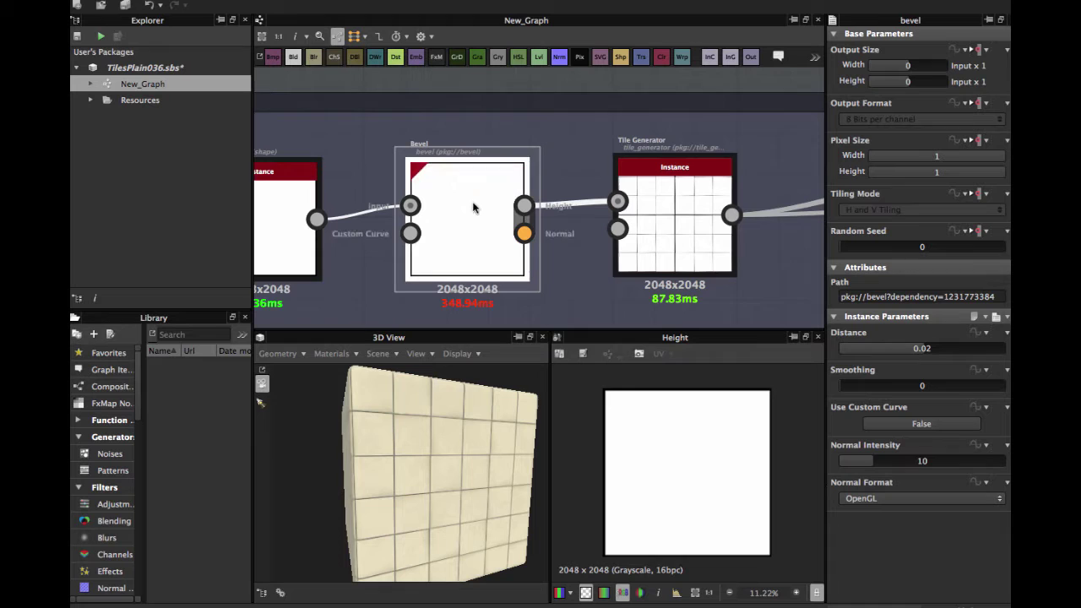
Step: Show the Tile Pattern frame's Tile Generator node and examine its tile count, scale variation, offset and free rotation parameters
scroll(474, 208, "up", 2)
middle_click_drag(643, 245, 466, 230)
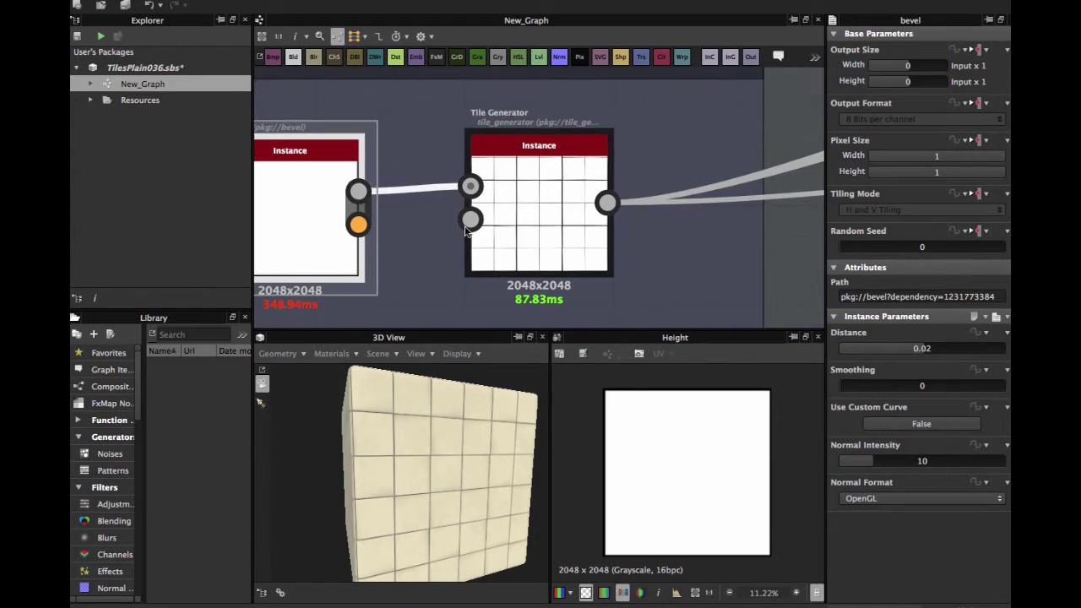
left_click(478, 200)
scroll(477, 196, "down", 2)
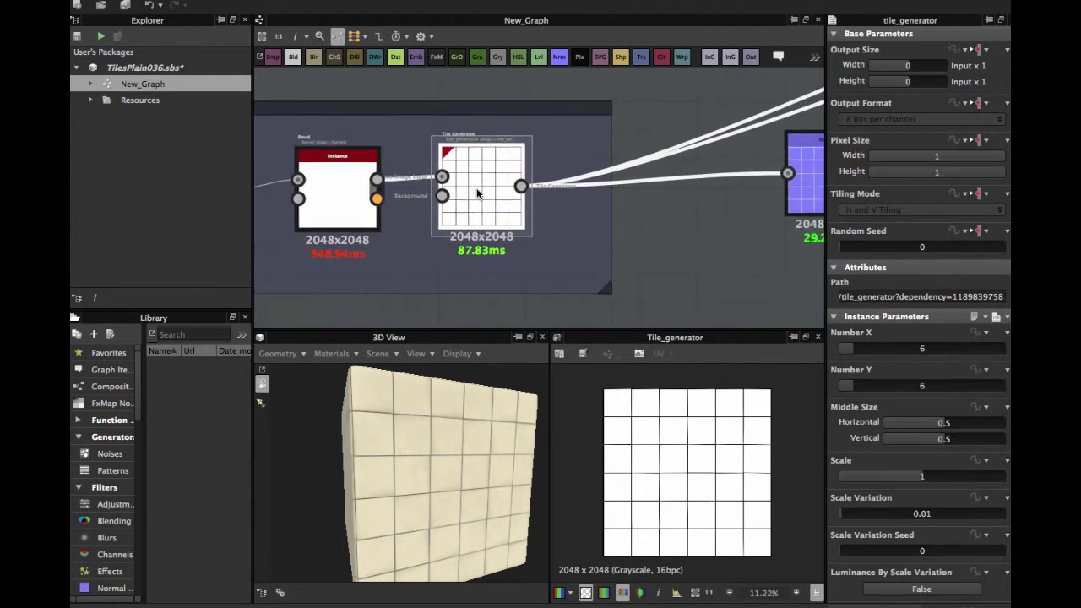
scroll(477, 195, "up", 1)
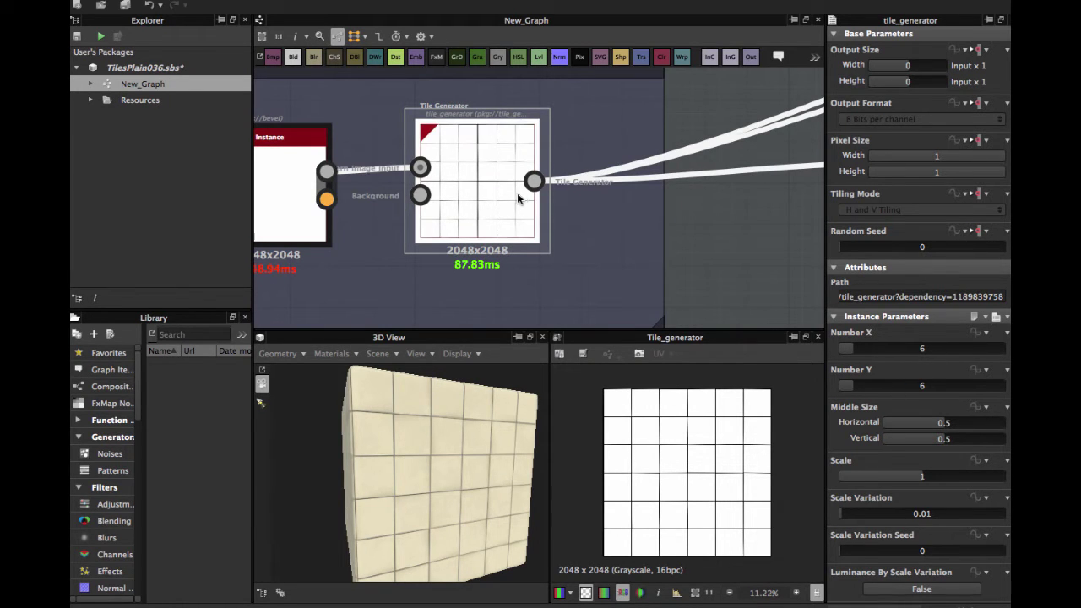
scroll(514, 199, "up", 1)
scroll(891, 338, "down", 3)
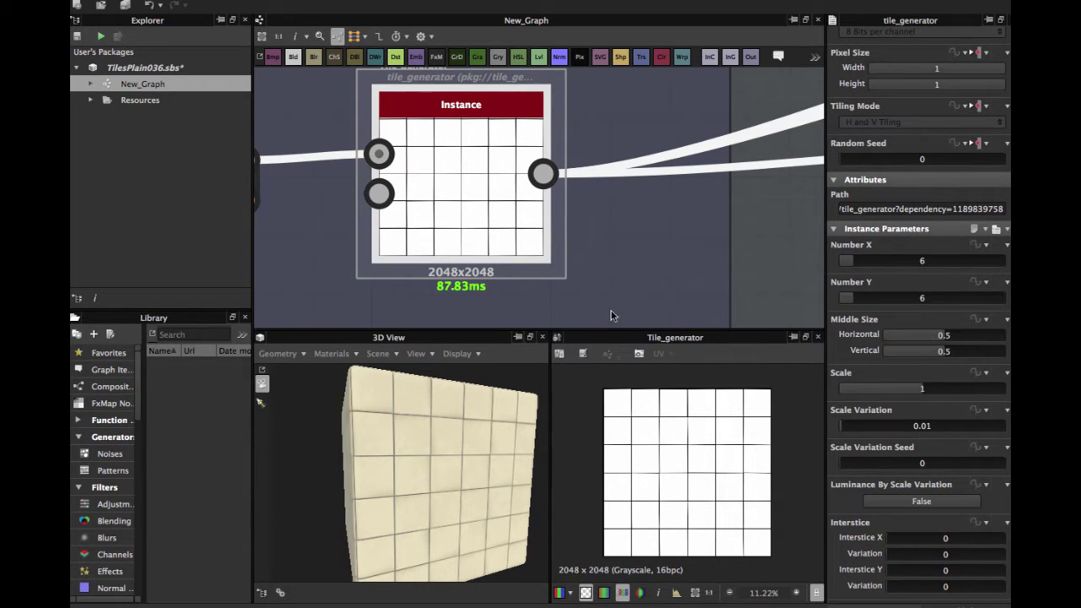
scroll(942, 383, "down", 1)
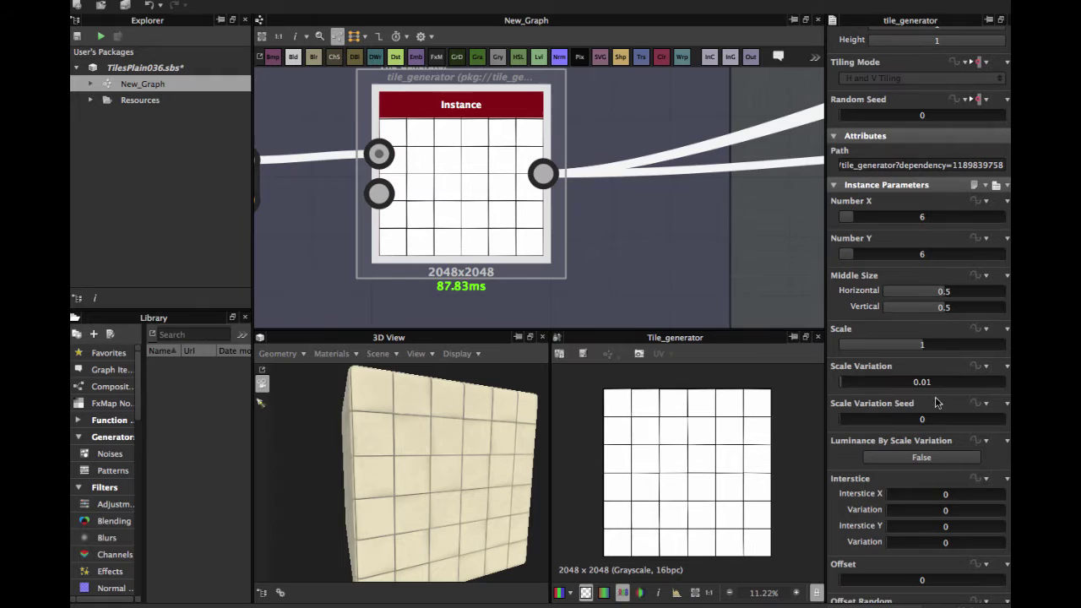
scroll(707, 467, "up", 2)
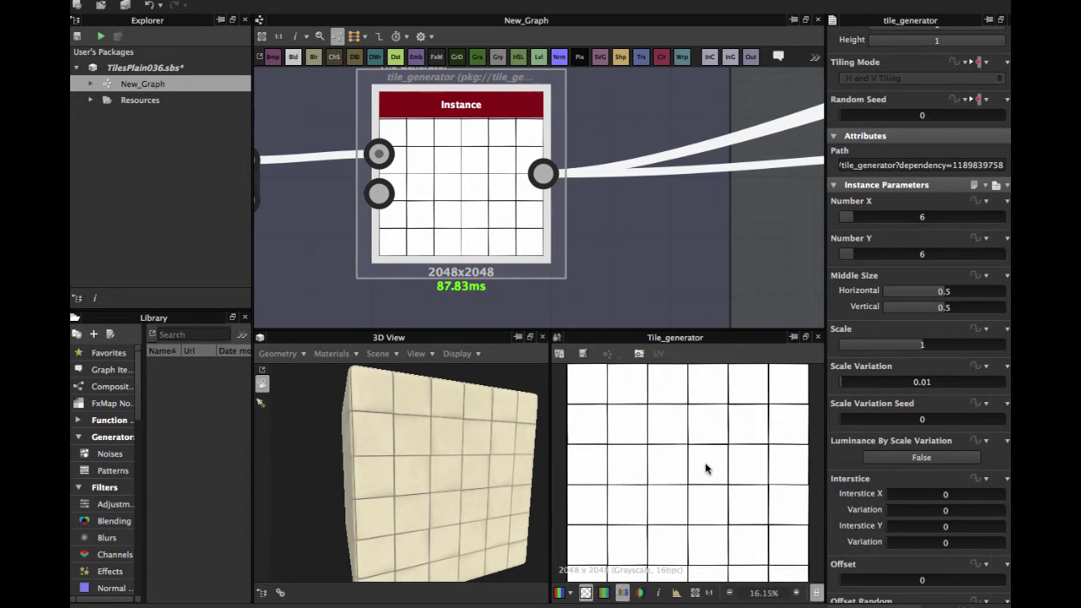
scroll(709, 460, "up", 1)
scroll(929, 454, "down", 8)
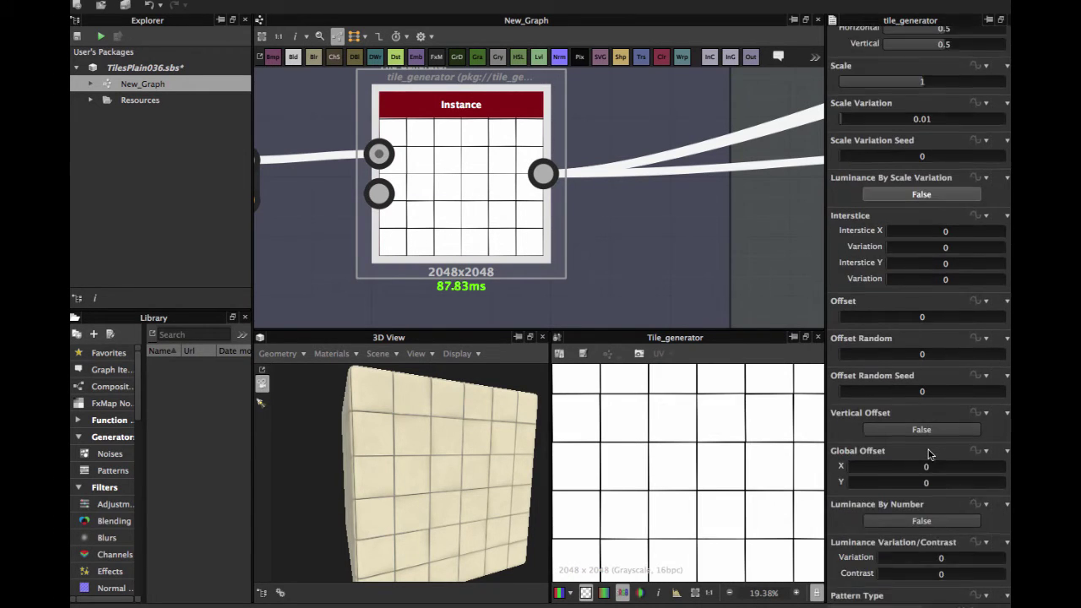
scroll(929, 455, "down", 2)
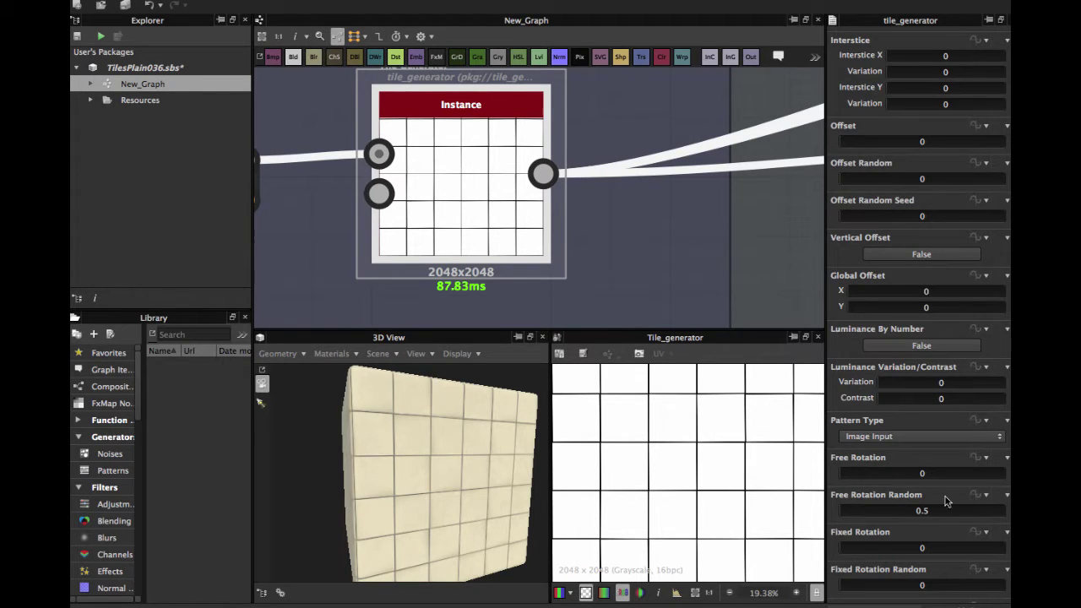
Step: Examine the tile edges and gaps up close in the Tile Generator's 2D preview
scroll(677, 476, "up", 2)
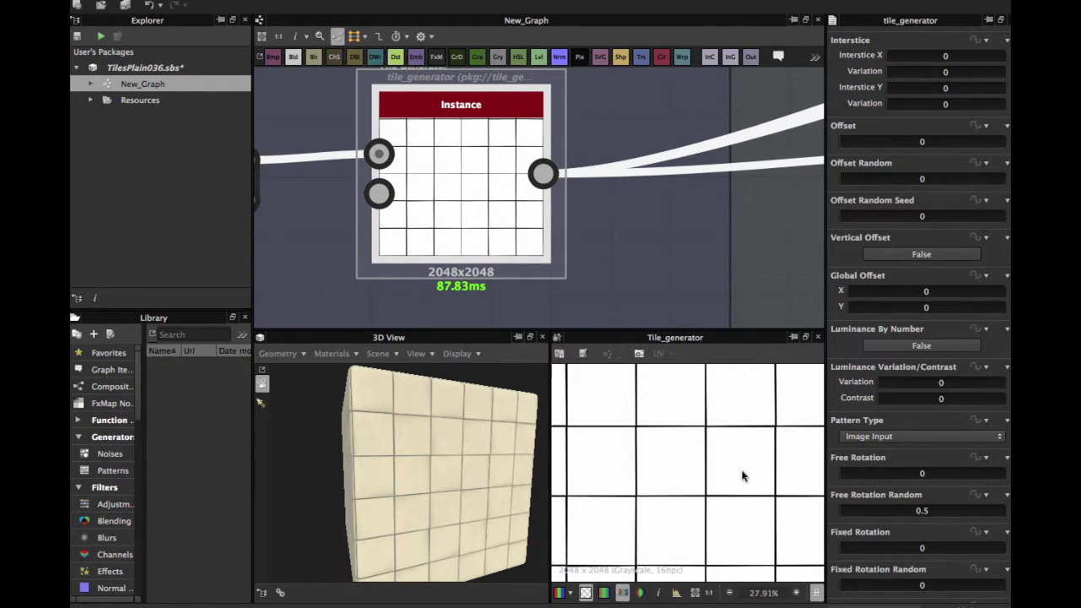
scroll(667, 454, "up", 2)
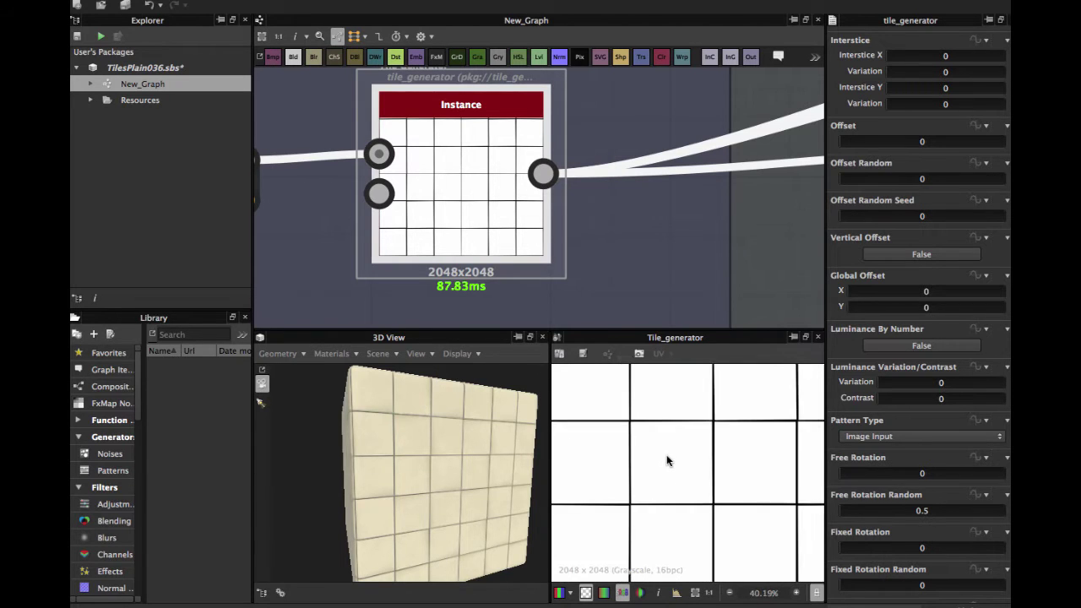
scroll(685, 421, "up", 1)
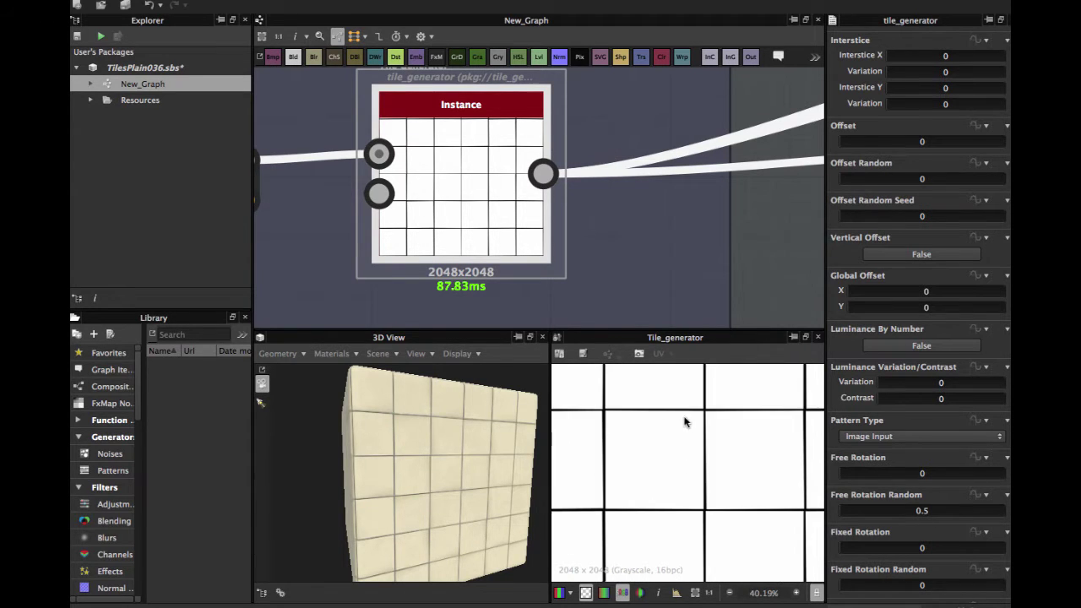
scroll(647, 468, "up", 3)
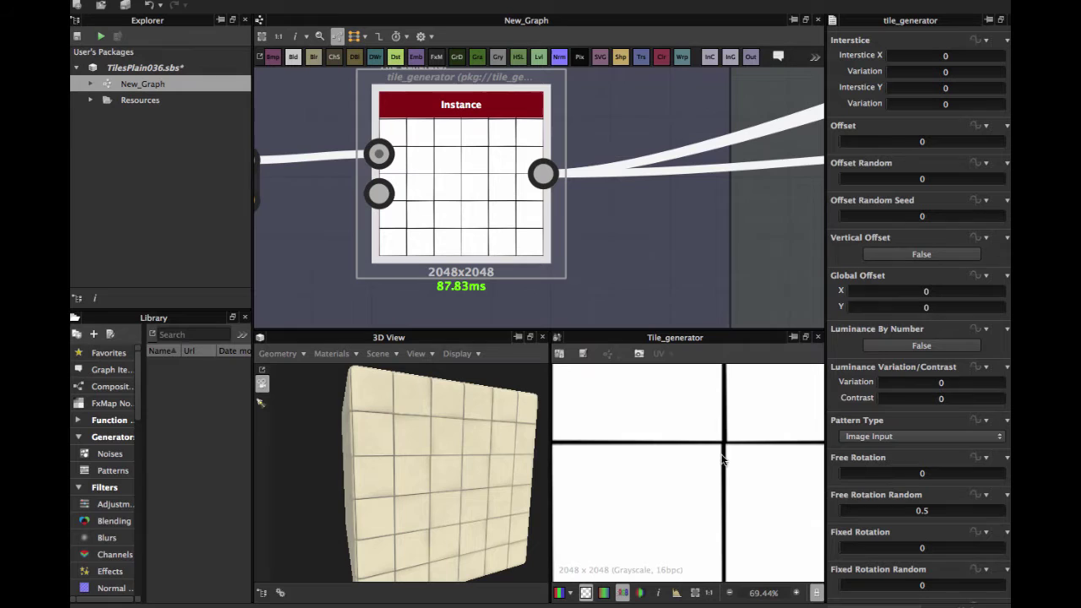
scroll(689, 393, "down", 2)
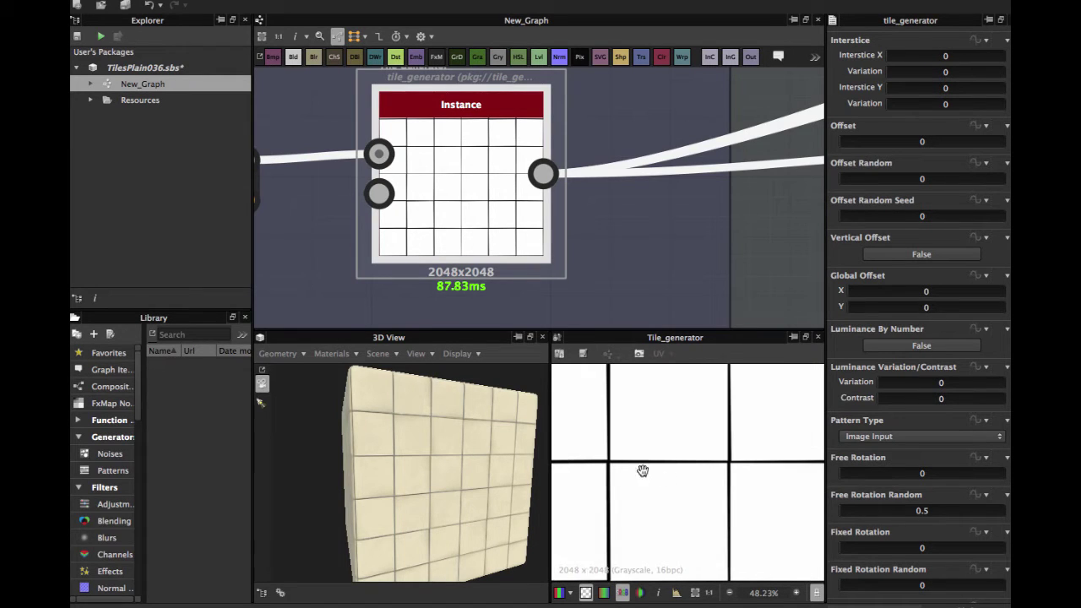
middle_click_drag(643, 470, 786, 468)
scroll(743, 474, "up", 2)
middle_click_drag(708, 474, 702, 507)
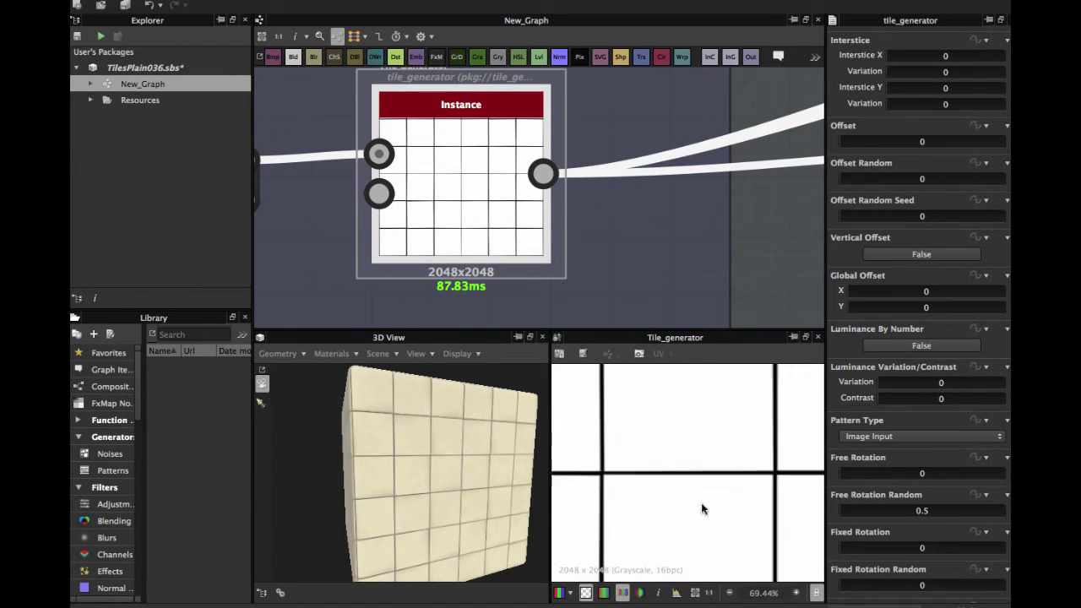
scroll(701, 505, "down", 3)
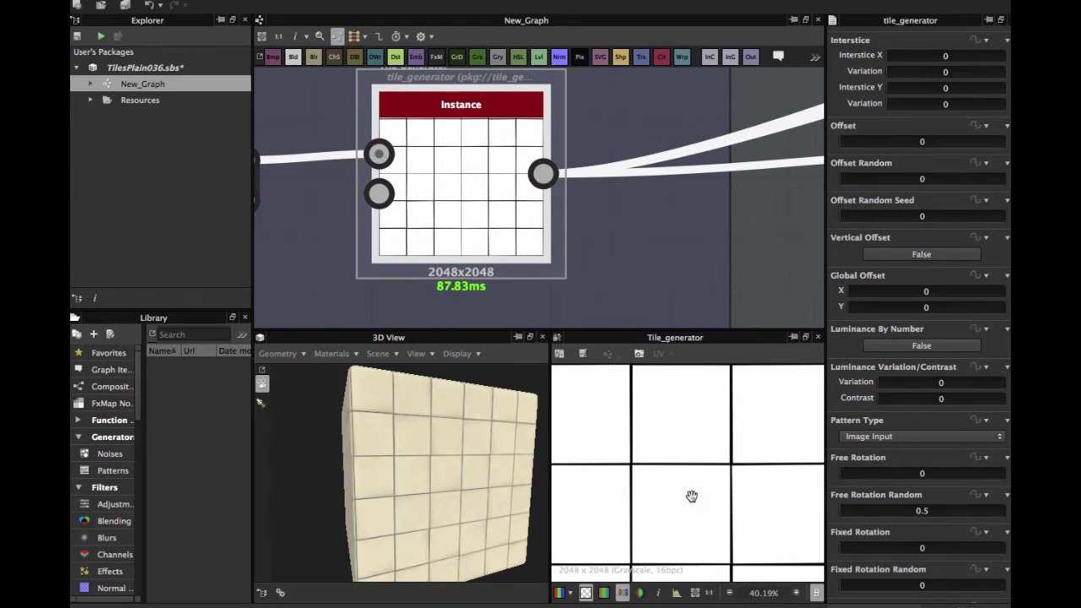
scroll(692, 490, "down", 2)
Step: Review the Tile Generator's remaining parameters, from fixed rotation and masks to blending mode and global opacity
scroll(908, 457, "down", 3)
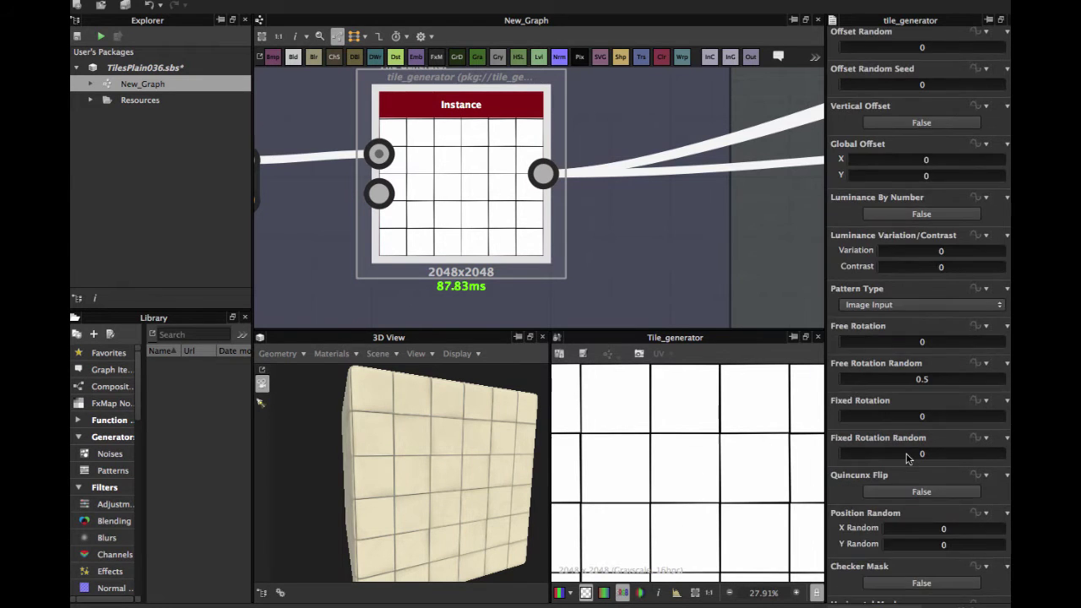
scroll(908, 457, "down", 6)
scroll(475, 194, "down", 2)
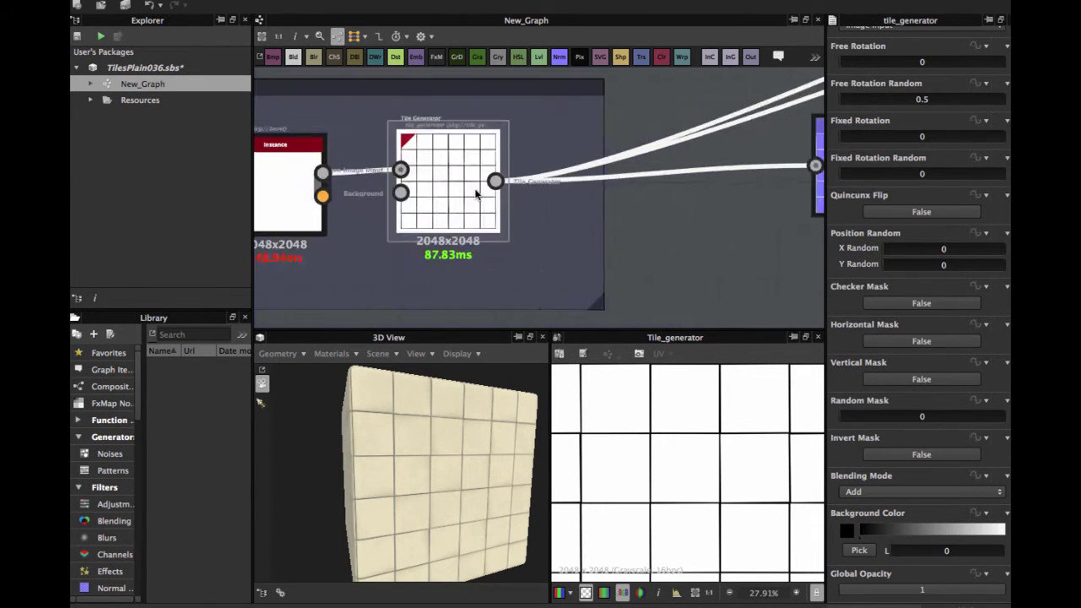
Step: Show the Normal node fed by the Tile Generator to examine its intensity and normal map
scroll(475, 192, "down", 3)
middle_click_drag(488, 200, 280, 210)
scroll(413, 209, "up", 3)
double_click(474, 187)
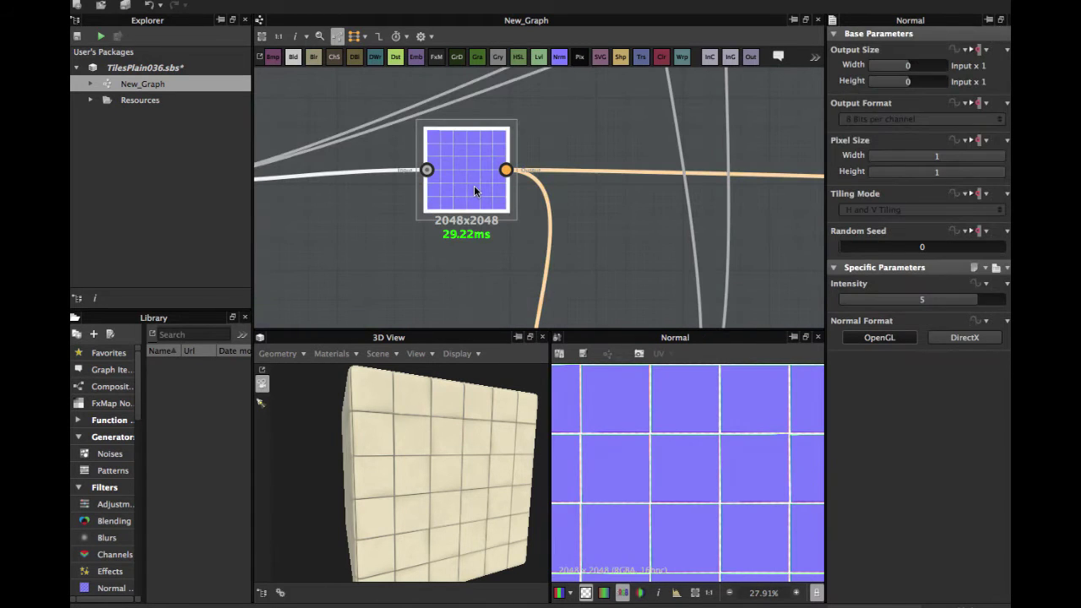
Step: Follow the Normal node's connection to the Normal output node and show its attributes
scroll(665, 483, "down", 6)
middle_click_drag(661, 186, 298, 184)
middle_click_drag(638, 203, 384, 202)
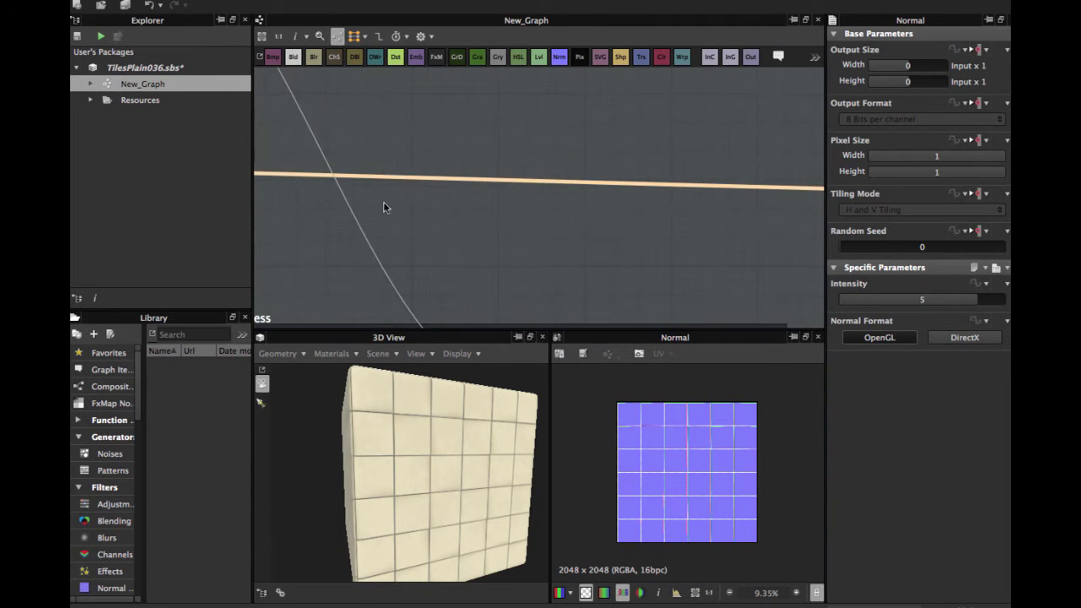
middle_click_drag(785, 219, 424, 239)
double_click(666, 206)
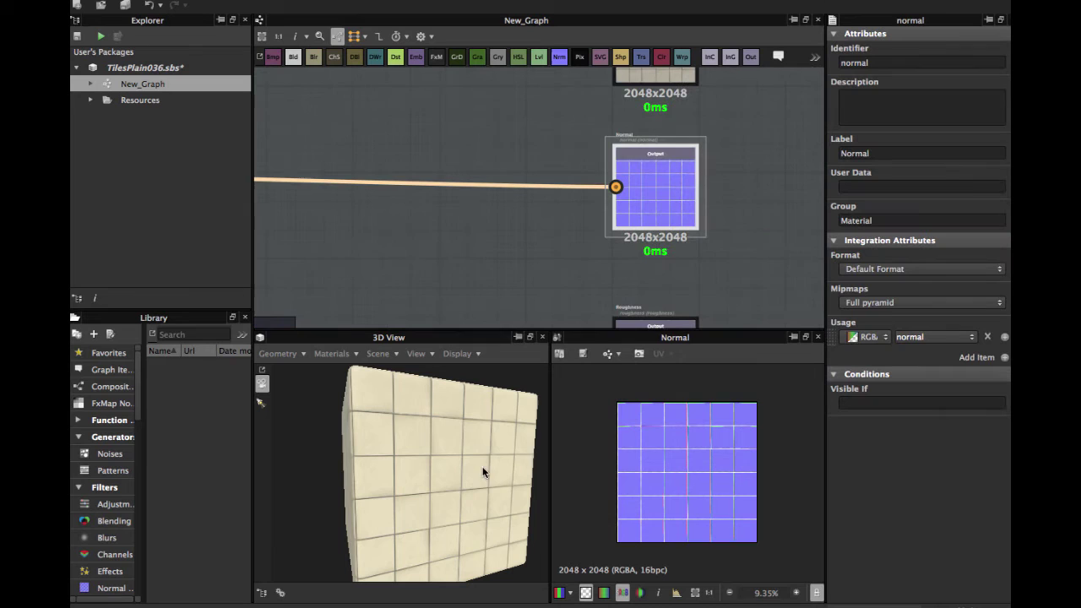
Step: Show the Gradient Linear 1 node at the start of the Dust frame to examine its gradient
scroll(523, 200, "down", 2)
middle_click_drag(523, 200, 534, 4)
middle_click_drag(465, 194, 701, 258)
scroll(507, 161, "down", 3)
middle_click_drag(502, 160, 729, 269)
middle_click_drag(586, 181, 767, 248)
middle_click_drag(487, 196, 463, 162)
scroll(485, 192, "up", 4)
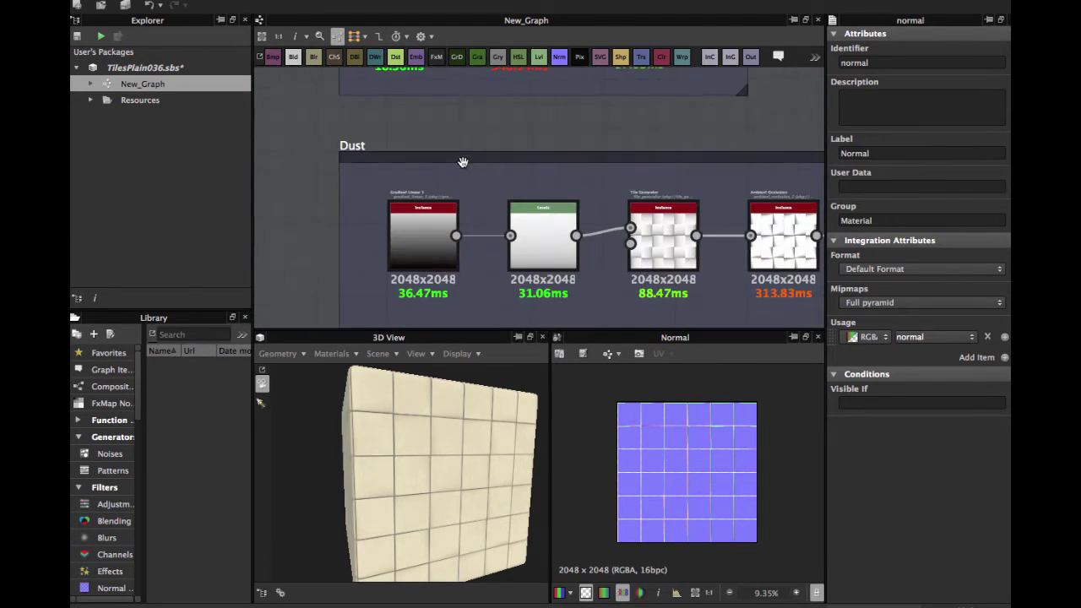
scroll(463, 162, "up", 4)
left_click(384, 212)
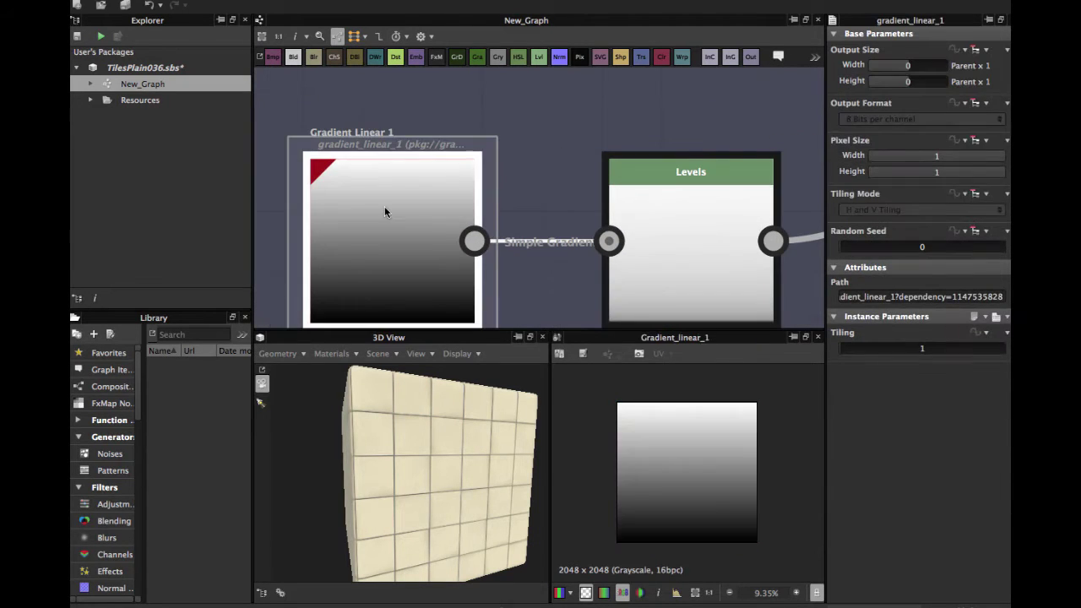
Step: Show the first Levels node in the Dust frame to examine its histogram and output
middle_click_drag(545, 167, 412, 113)
left_click(554, 172)
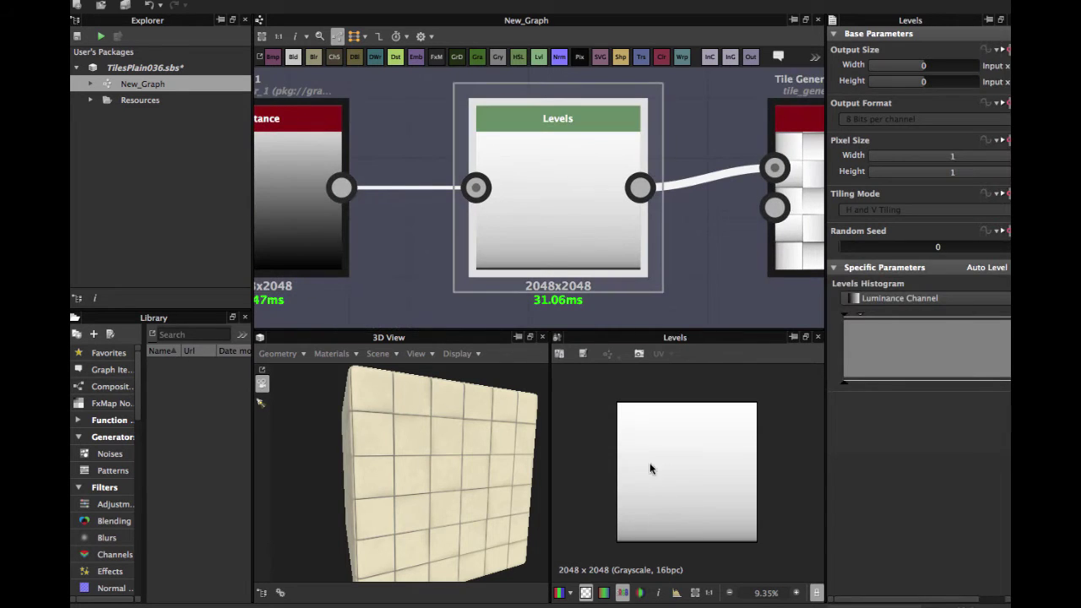
scroll(535, 207, "down", 3)
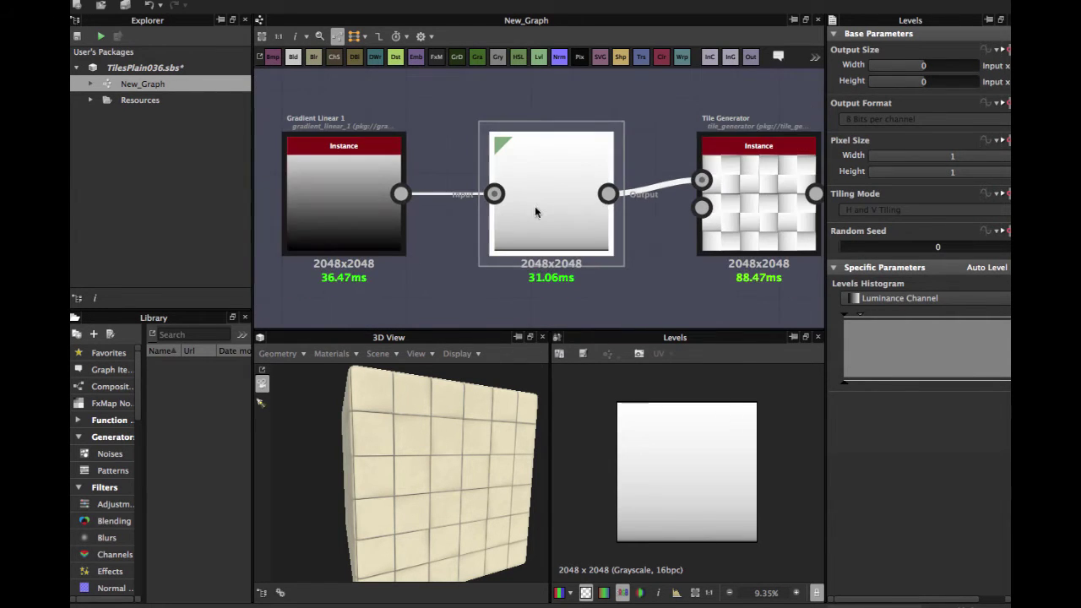
Step: Inspect the Dust frame's Tile Generator, and show the Tile Pattern frame's Tile Generator settings for comparison
middle_click_drag(599, 213, 361, 198)
scroll(512, 196, "up", 1)
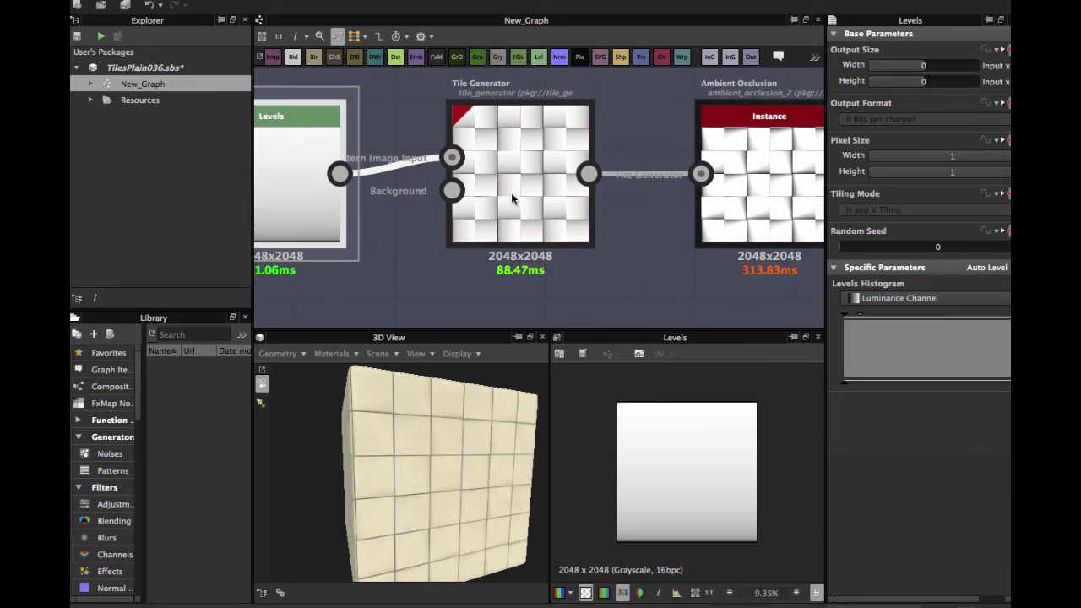
scroll(520, 208, "down", 3)
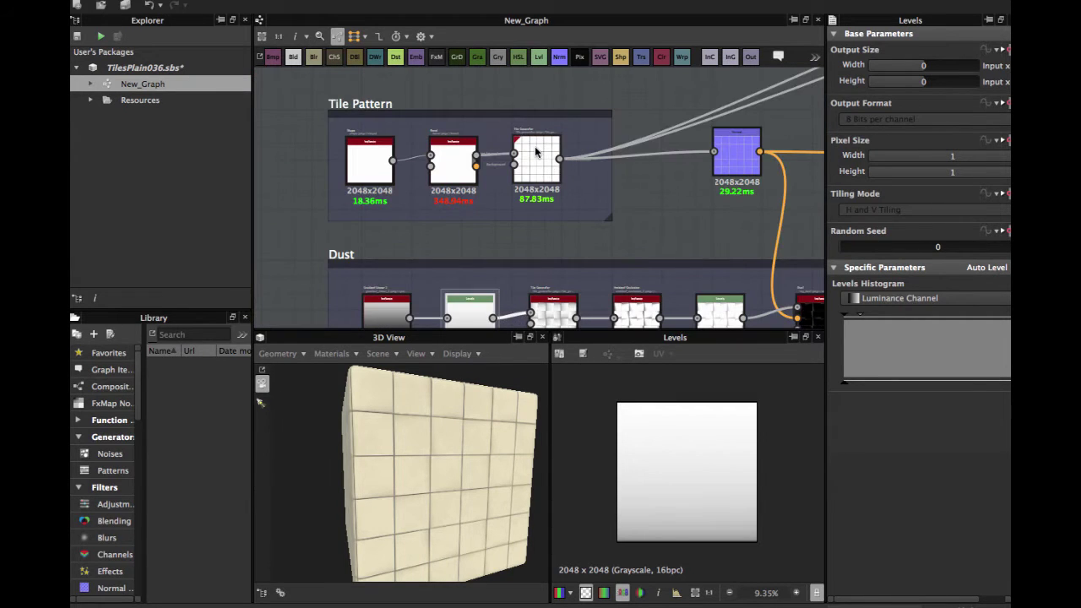
left_click(535, 156)
middle_click_drag(541, 176, 533, 122)
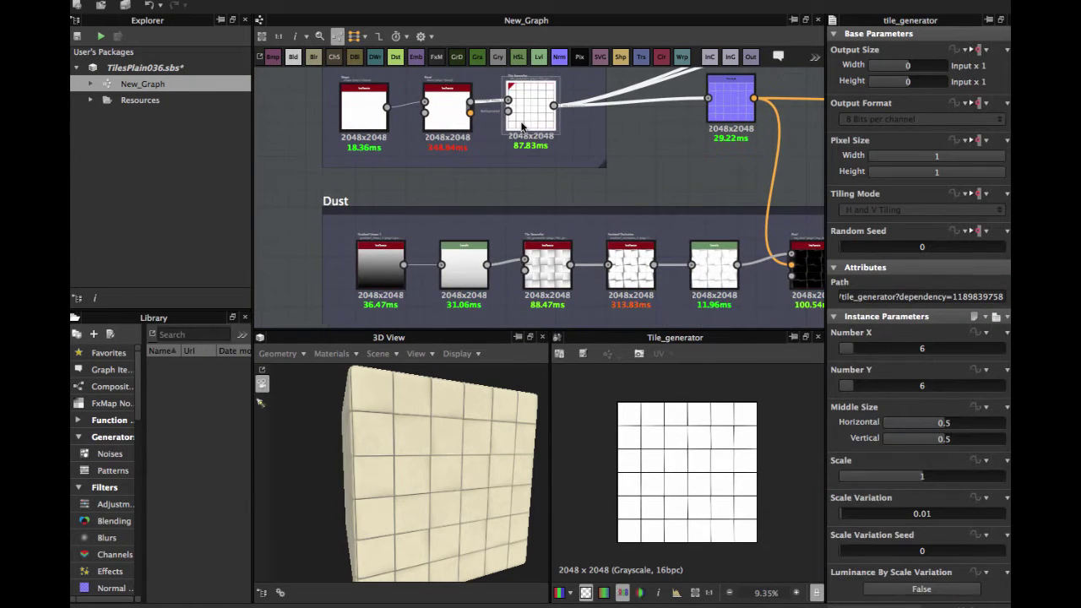
Step: Show the Dust frame's Tile Generator output and examine its parameters down to Pattern Type, Free Rotation Random and Quincunx Flip
scroll(561, 260, "up", 1)
scroll(568, 264, "up", 1)
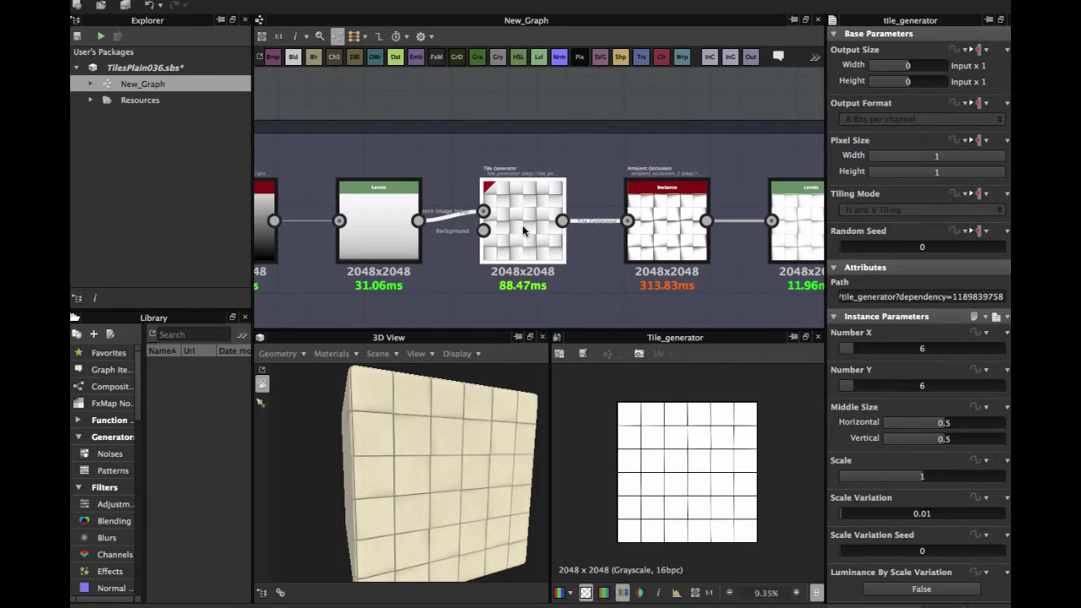
left_click(522, 225)
scroll(522, 225, "up", 2)
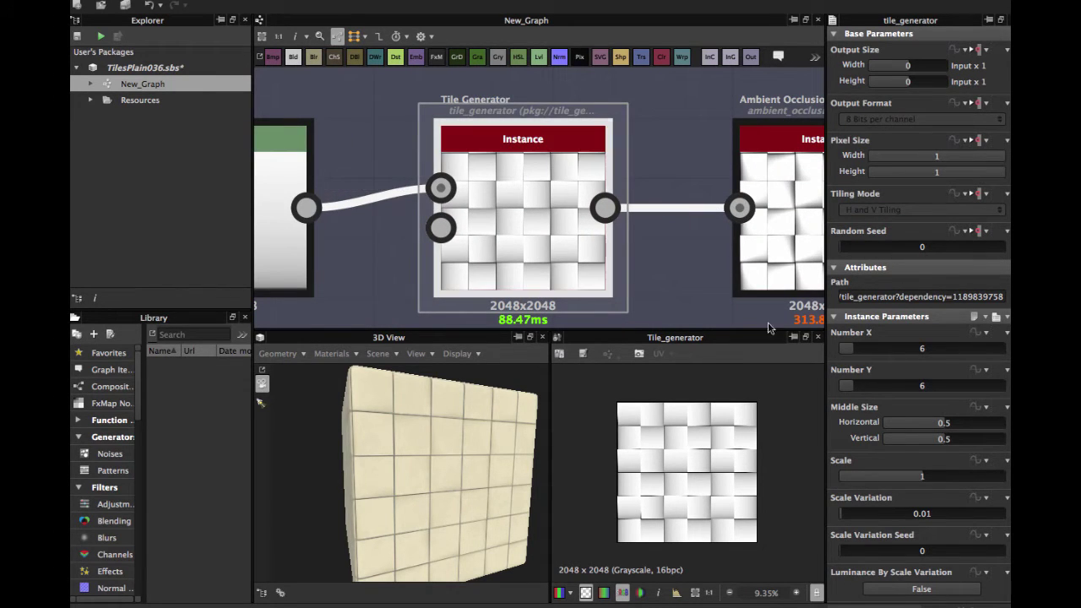
scroll(969, 409, "down", 10)
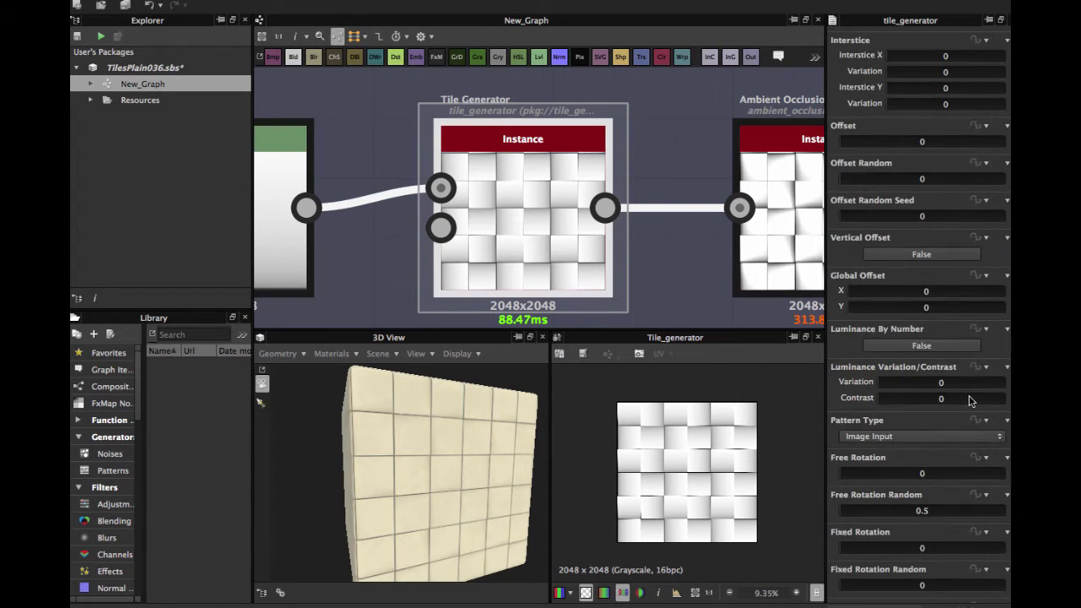
scroll(970, 401, "down", 1)
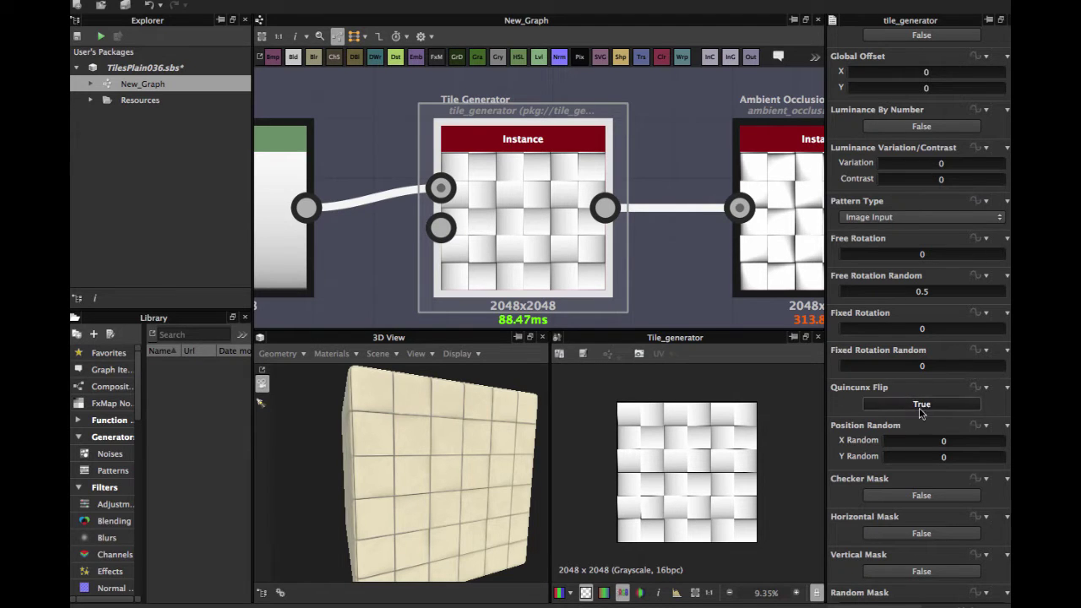
scroll(536, 256, "up", 3)
scroll(572, 273, "down", 4)
scroll(572, 272, "up", 4)
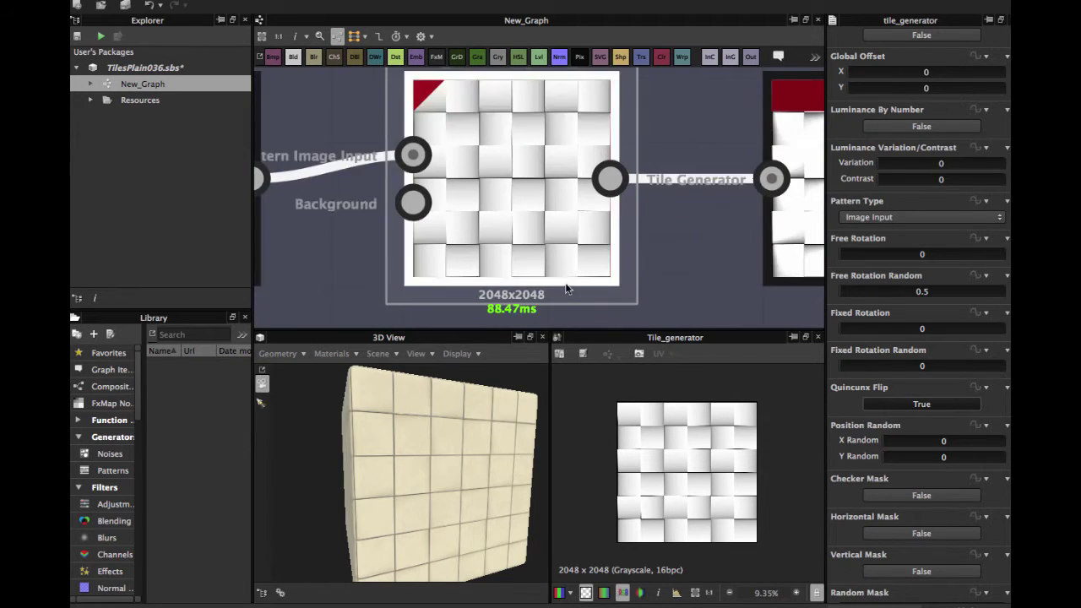
Step: Turn off Quincunx Flip on the Dust frame's Tile Generator to compare the pattern, and set it back to True
left_click(924, 405)
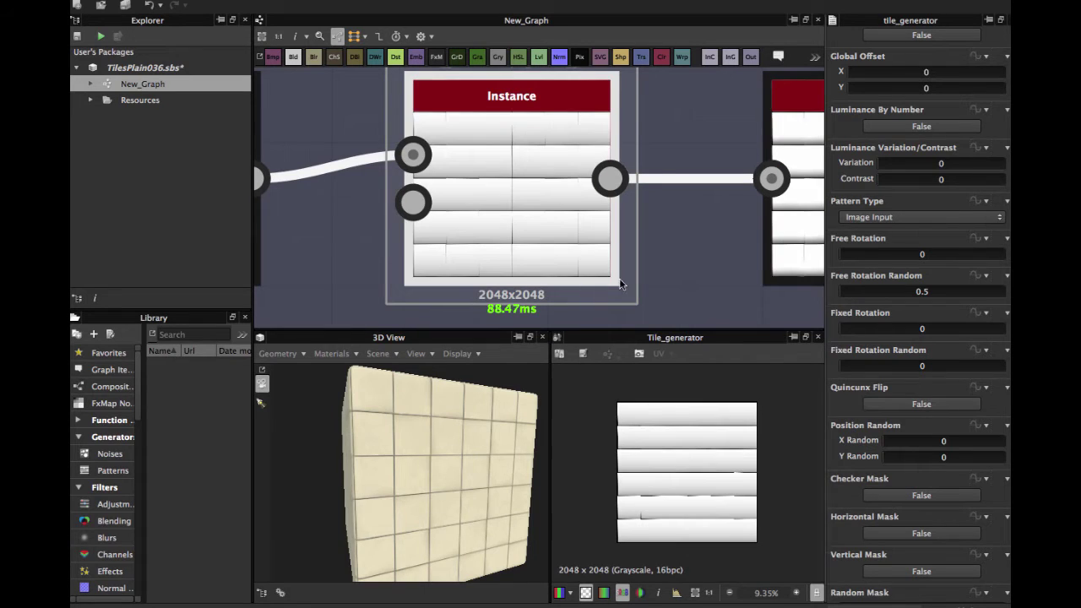
scroll(684, 462, "up", 5)
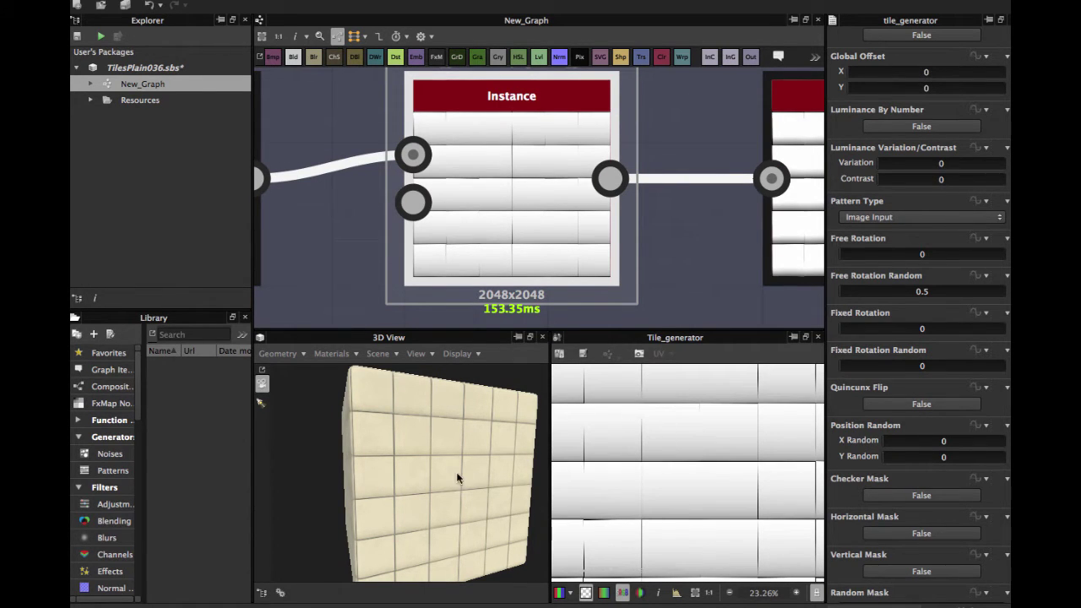
left_click_drag(457, 478, 426, 458)
scroll(426, 457, "up", 2)
scroll(682, 444, "down", 3)
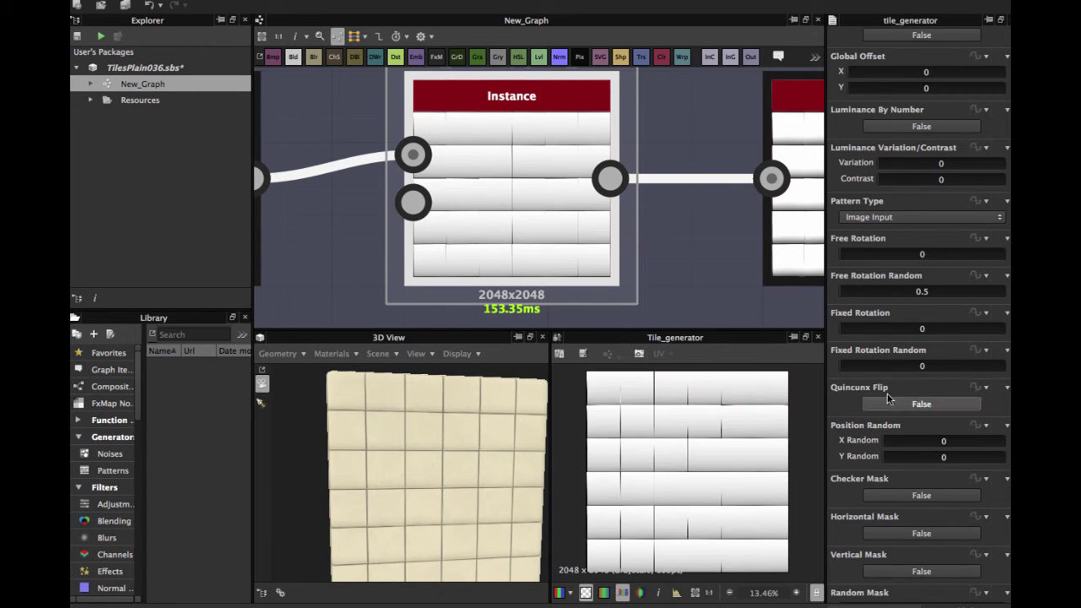
left_click(934, 407)
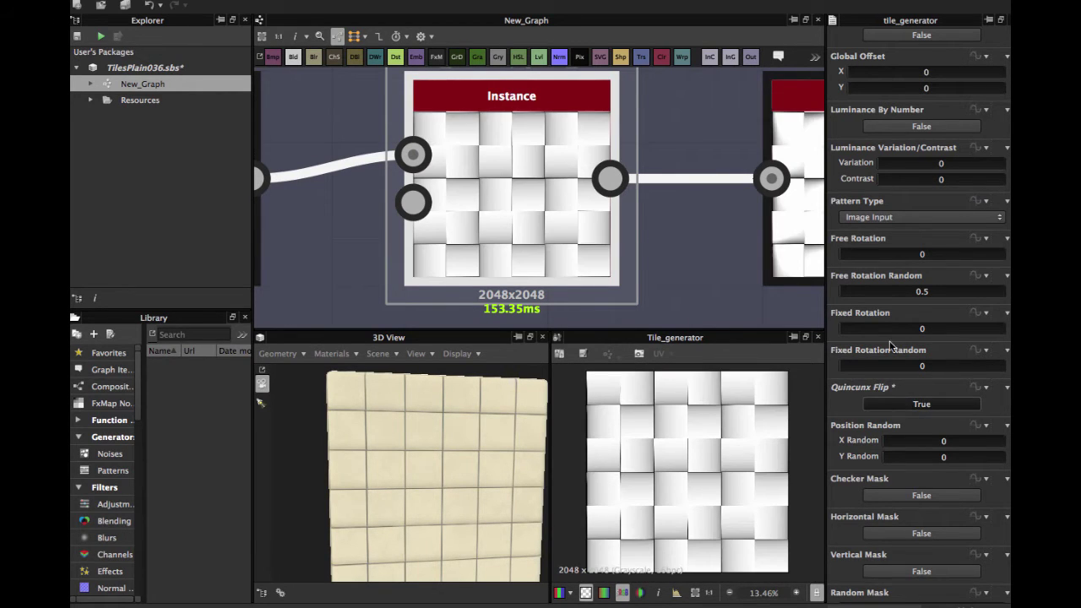
Step: Examine the dust shading along the tile edges up close and from several angles in the 3D view
scroll(374, 473, "up", 5)
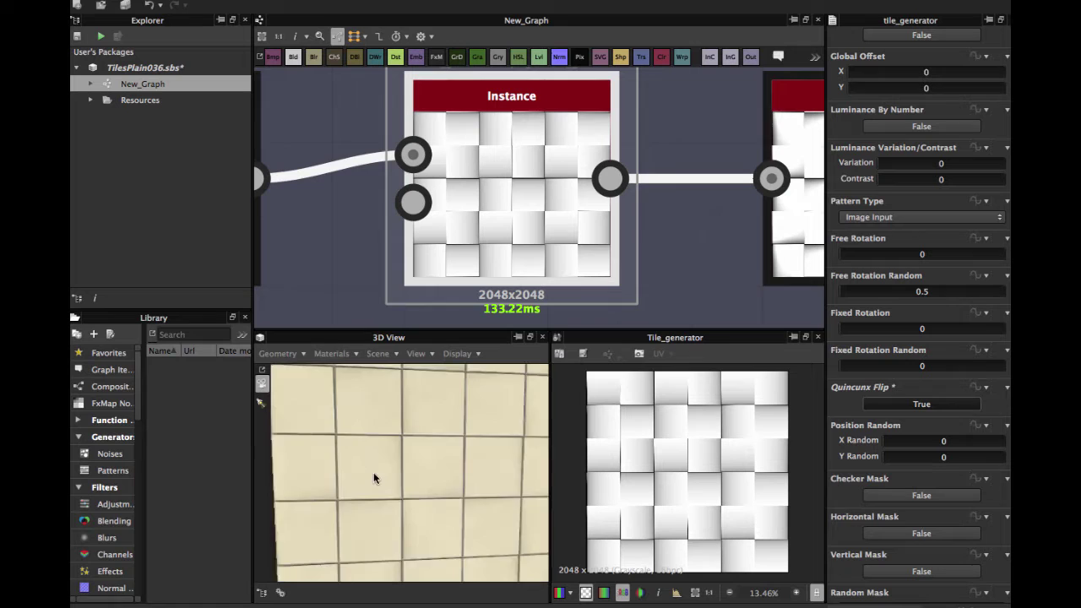
left_click_drag(374, 473, 418, 443)
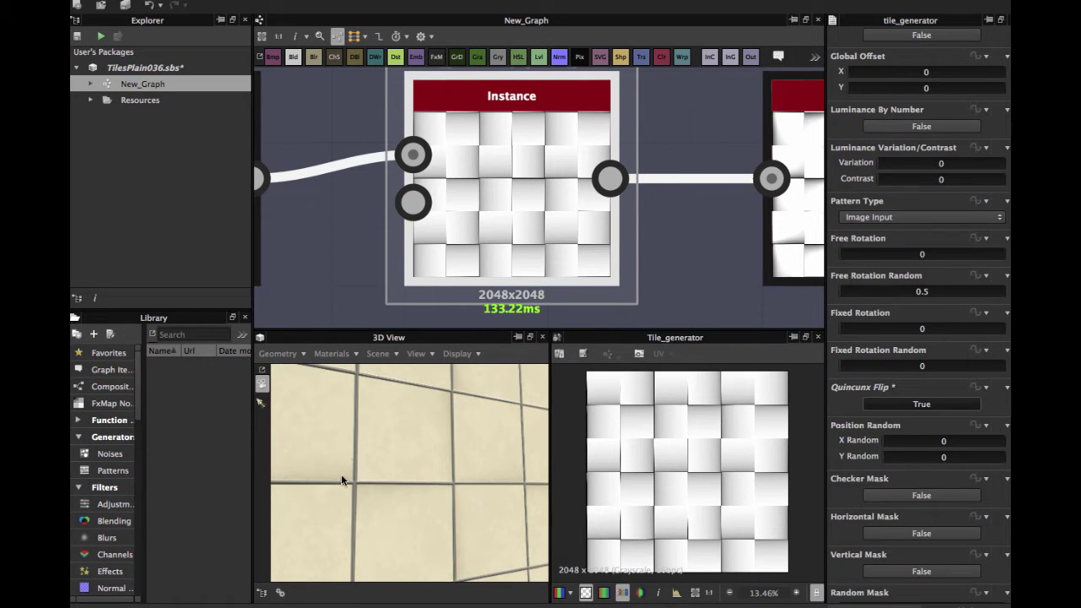
left_click_drag(477, 447, 380, 418)
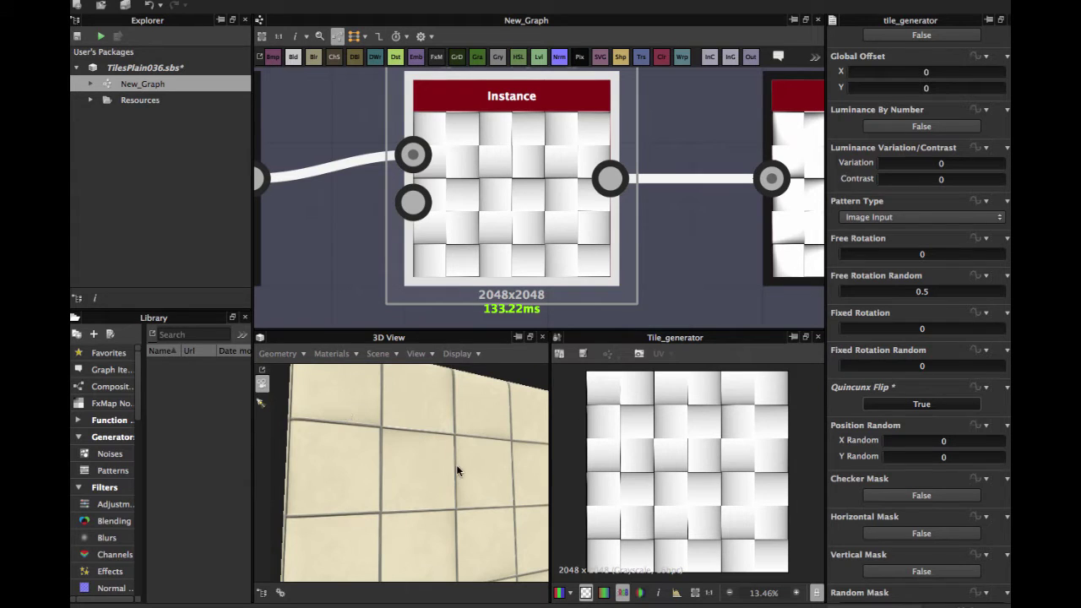
left_click_drag(456, 470, 379, 436)
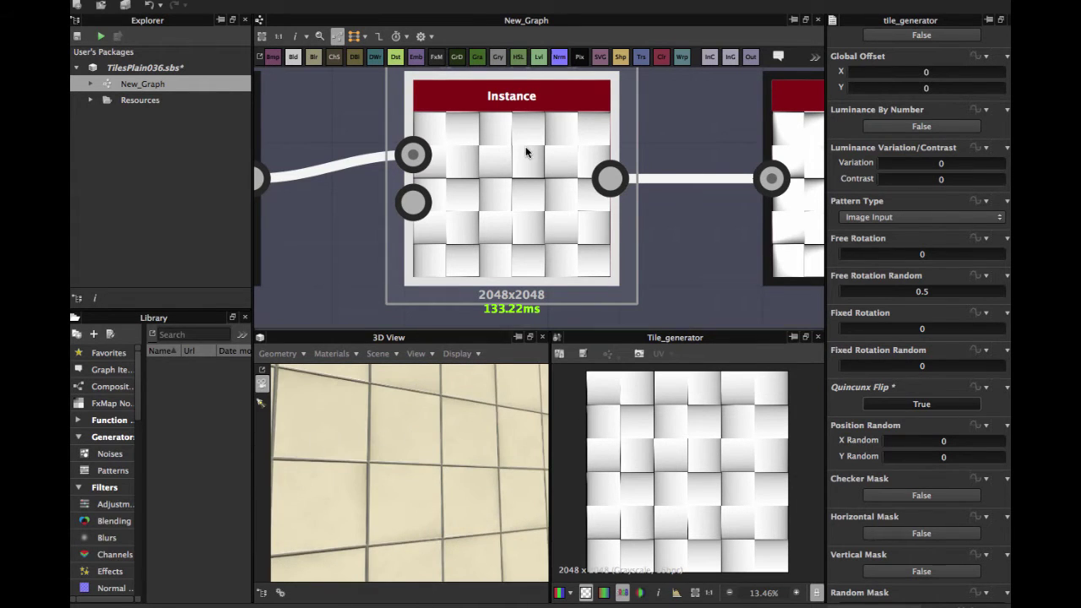
Step: Show the Ambient Occlusion node that follows the Dust frame's Tile Generator to examine its output and parameters
scroll(525, 152, "down", 3)
middle_click_drag(608, 180, 437, 191)
left_click(543, 194)
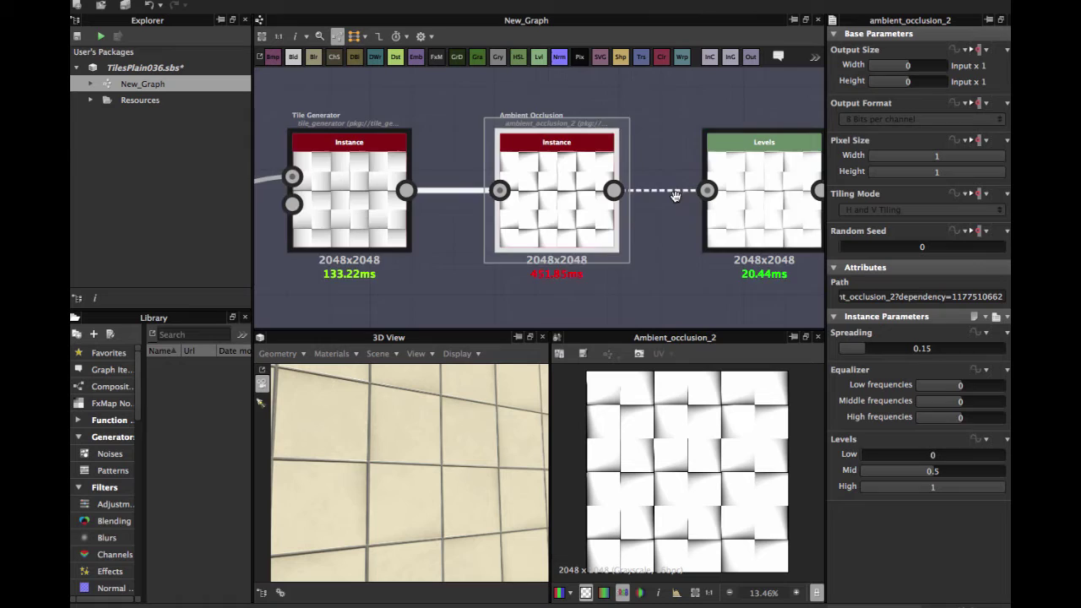
Step: Show the Levels node after Ambient Occlusion in the Dust frame and inspect its output up close
middle_click_drag(676, 196, 493, 229)
left_click(577, 218)
scroll(677, 417, "up", 1)
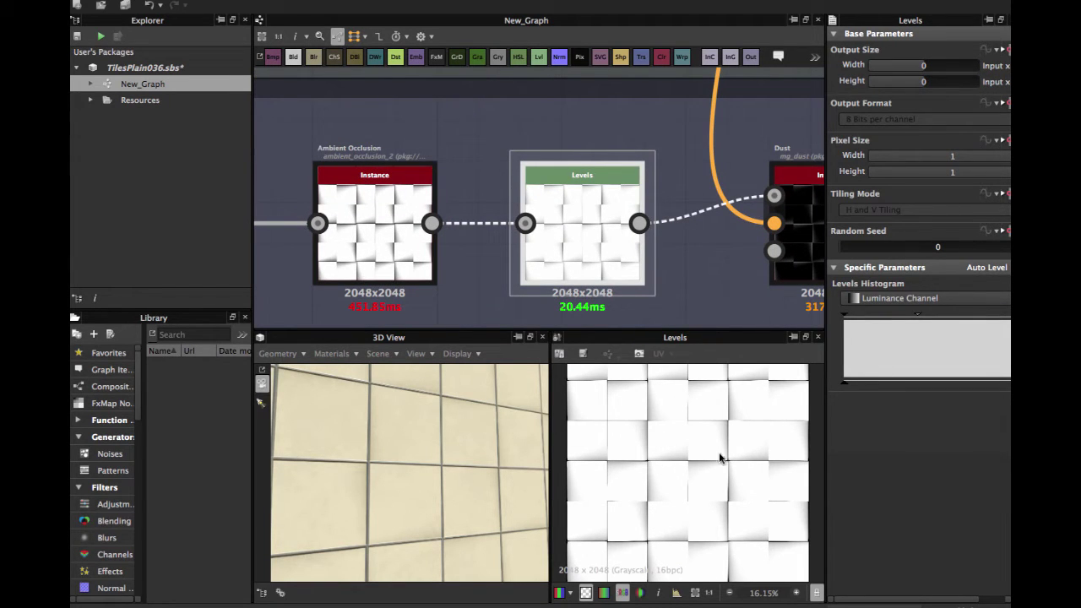
Step: Show the Dust node at the end of the Dust frame to examine its mask output and instance parameters
scroll(574, 212, "down", 2)
middle_click_drag(581, 209, 375, 227)
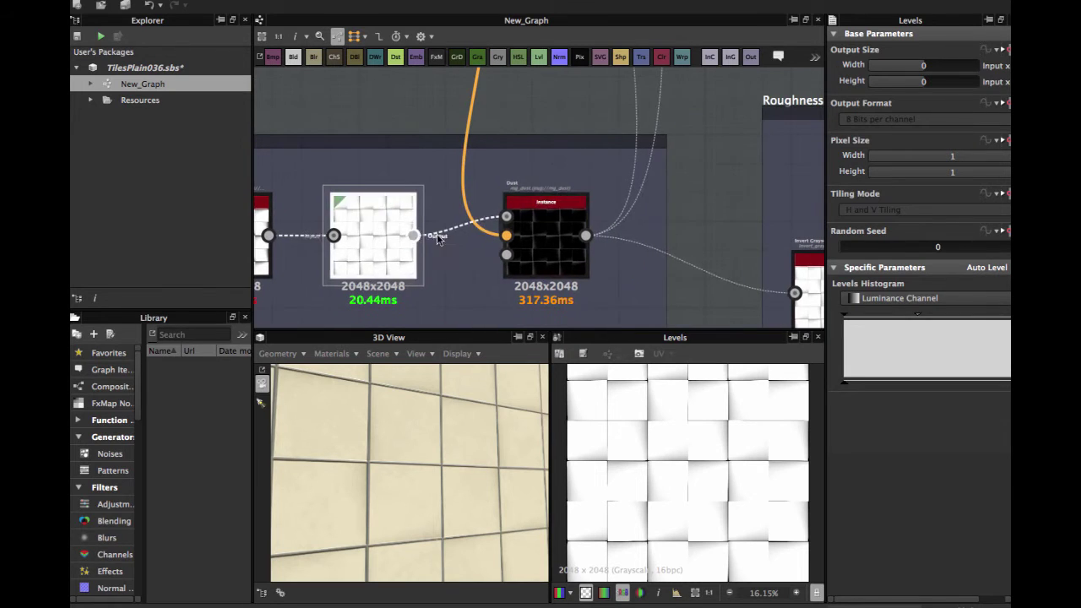
left_click(534, 239)
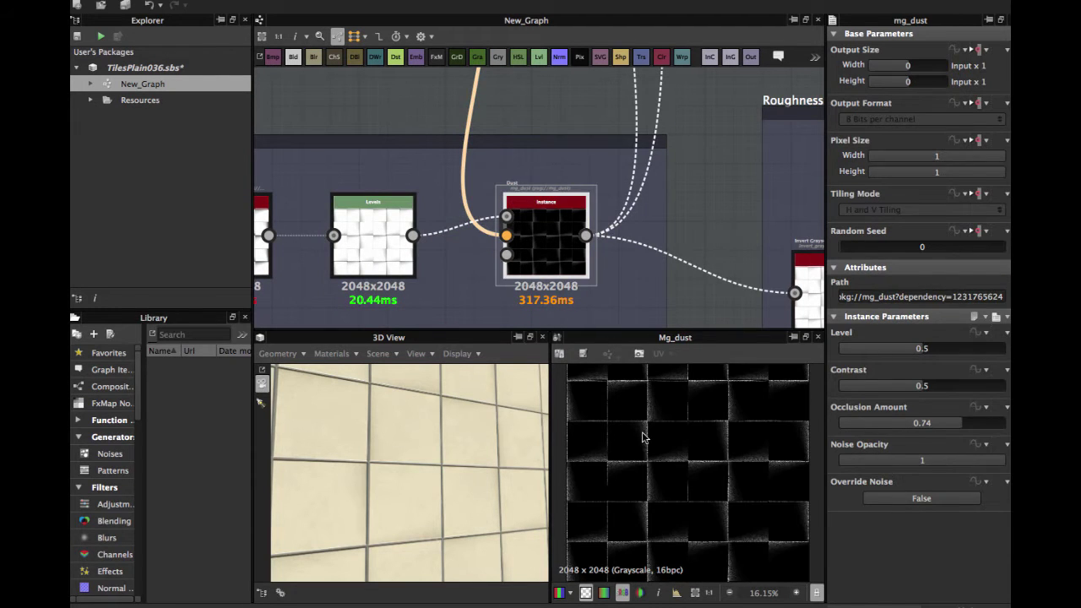
scroll(419, 185, "up", 1)
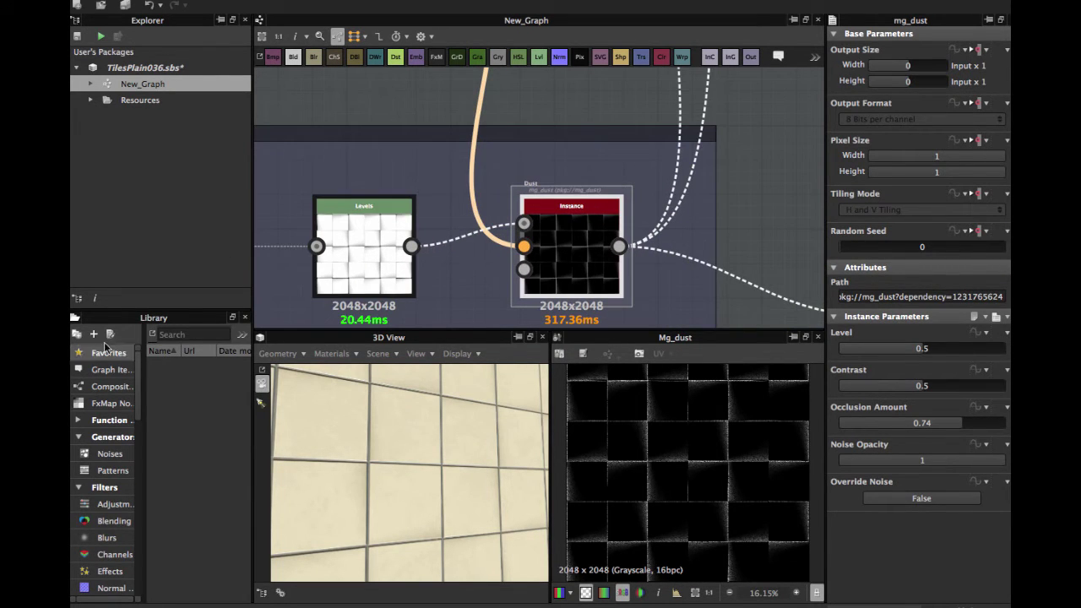
Step: Search the library for "dust" and select the Dust generator with the sphere thumbnail
left_click(210, 334)
type("dust")
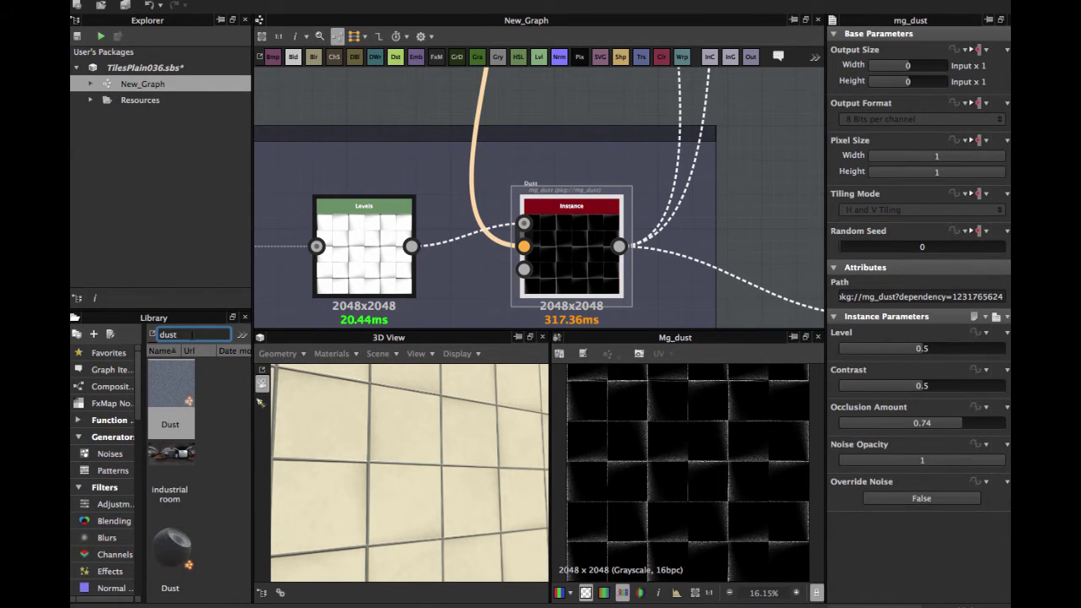
left_click(191, 422)
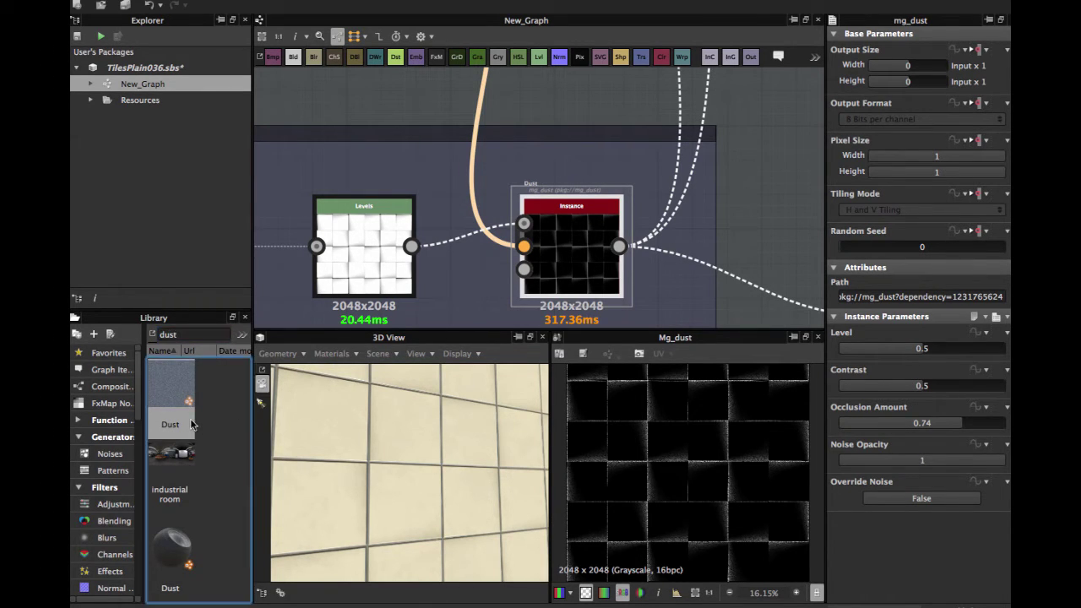
left_click(179, 566)
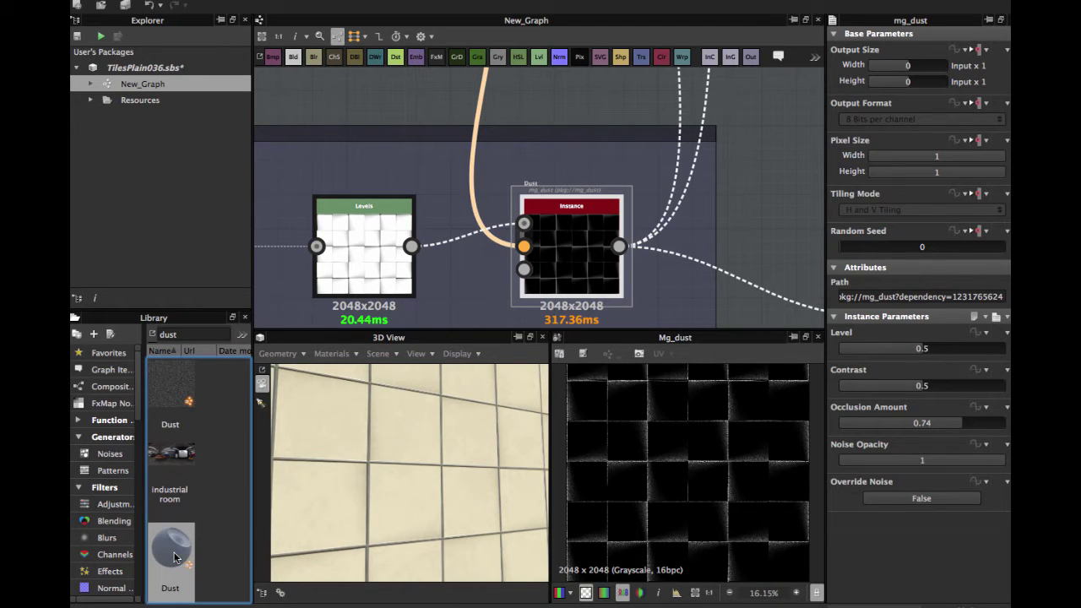
Step: Try adding the library's Dust generator to the graph above the Dust frame, and delete the added copy
left_click_drag(174, 554, 345, 117)
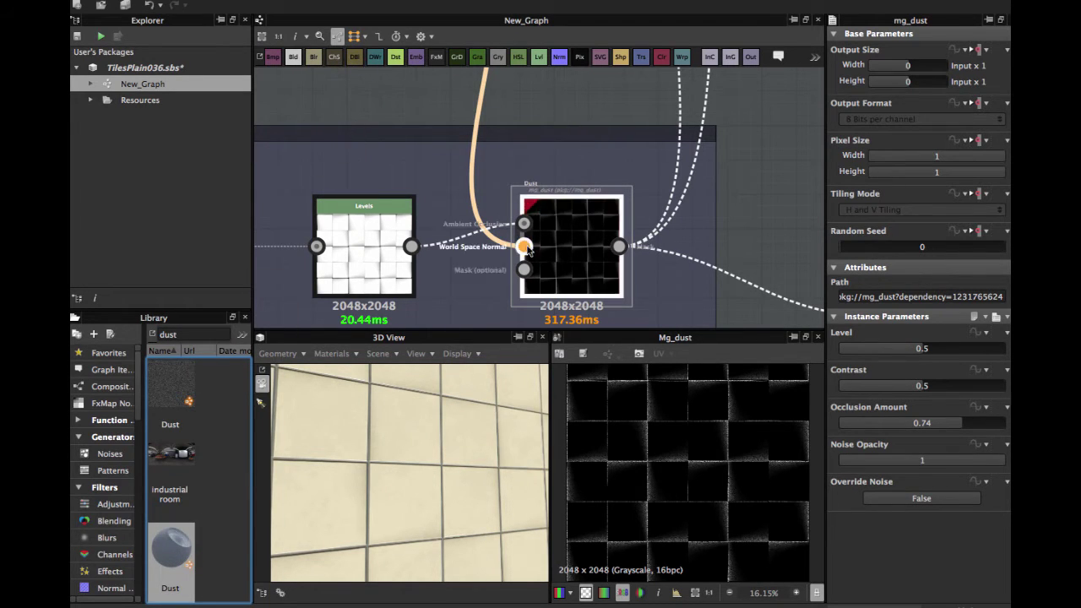
left_click_drag(163, 530, 381, 75)
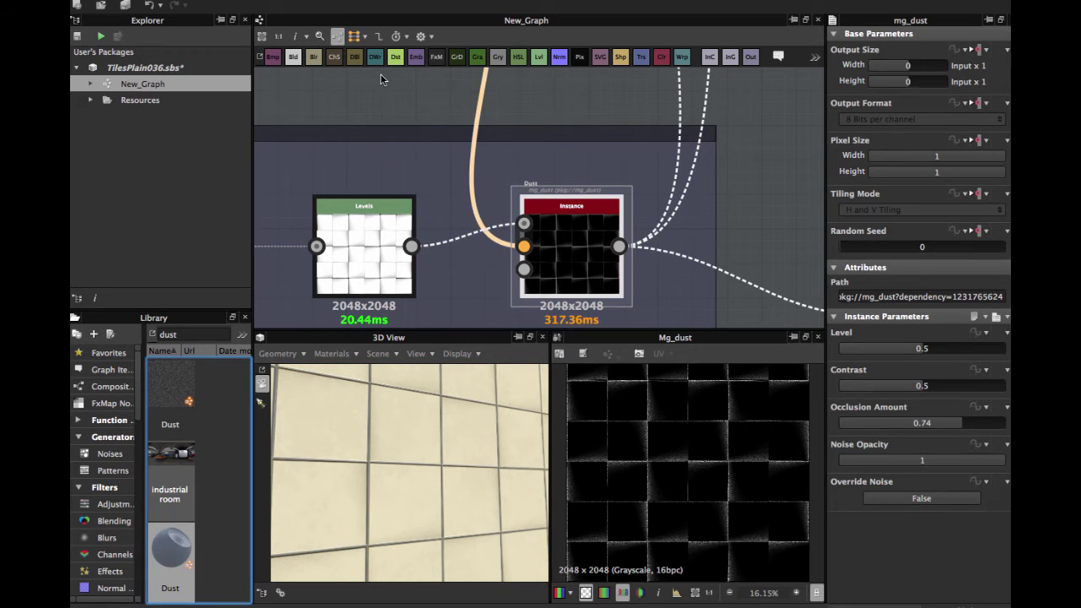
scroll(374, 92, "down", 4)
middle_click_drag(368, 87, 468, 241)
key("Delete")
Step: Examine the existing Dust node's inputs and trace its World Space Normal connection back to the Normal node
scroll(373, 147, "up", 4)
scroll(468, 242, "down", 4)
middle_click_drag(466, 181, 438, 86)
scroll(546, 184, "up", 4)
middle_click_drag(547, 184, 531, 111)
scroll(546, 188, "up", 4)
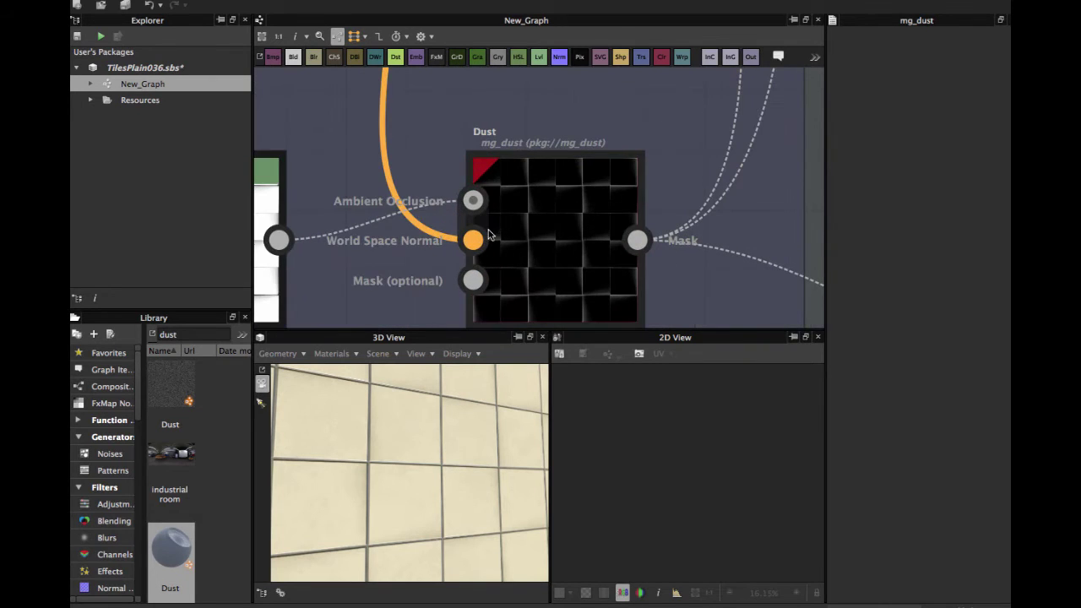
scroll(488, 235, "down", 5)
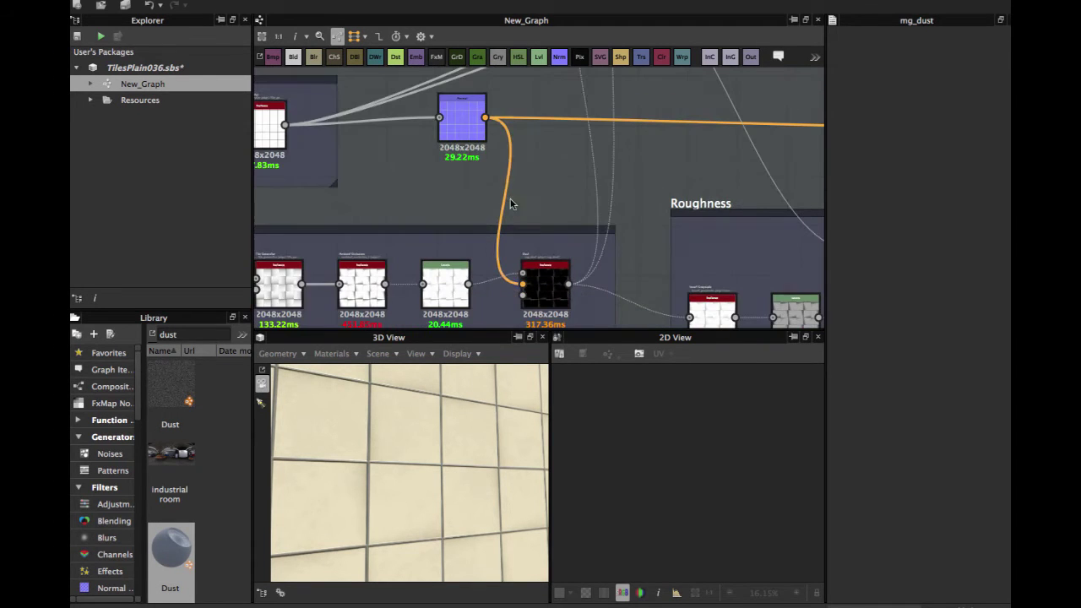
middle_click_drag(492, 188, 458, 116)
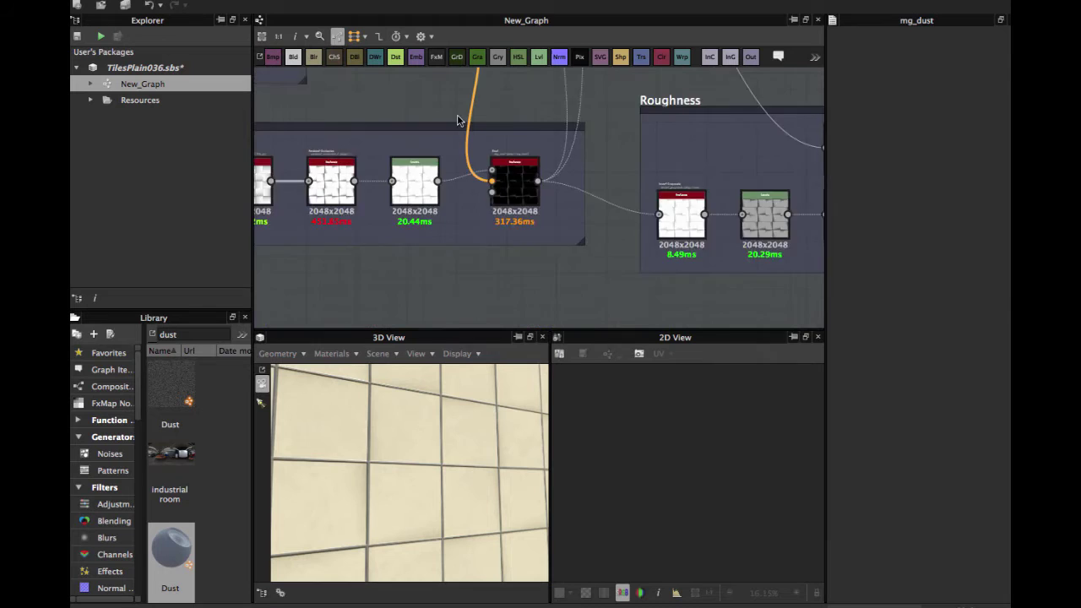
Step: Examine the Dust node's Ambient Occlusion input and show the Levels output that feeds it
scroll(459, 116, "up", 4)
scroll(498, 210, "down", 2)
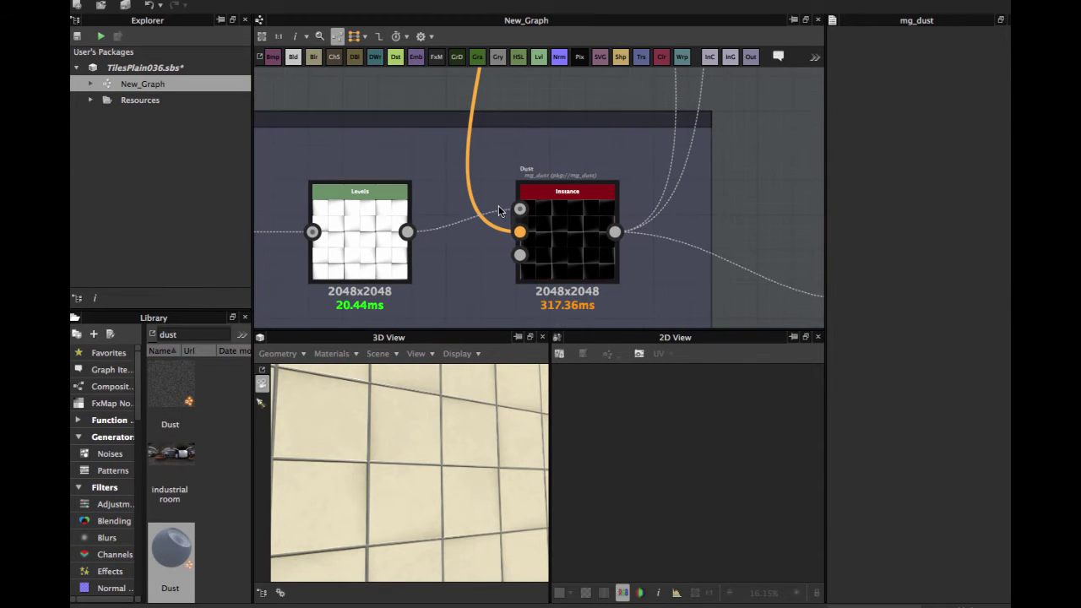
left_click(520, 210)
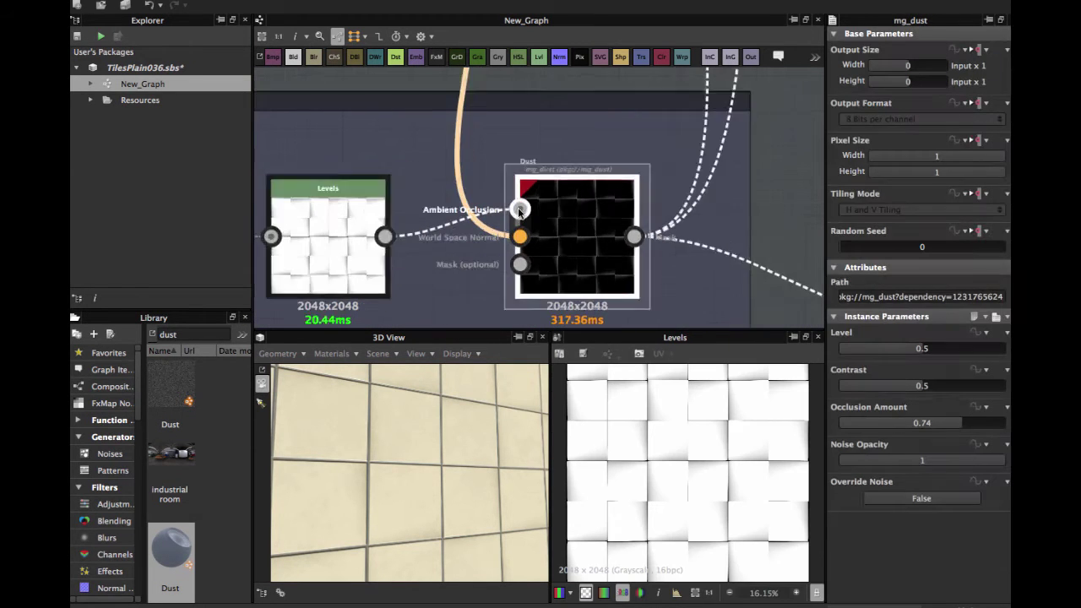
scroll(521, 211, "up", 2)
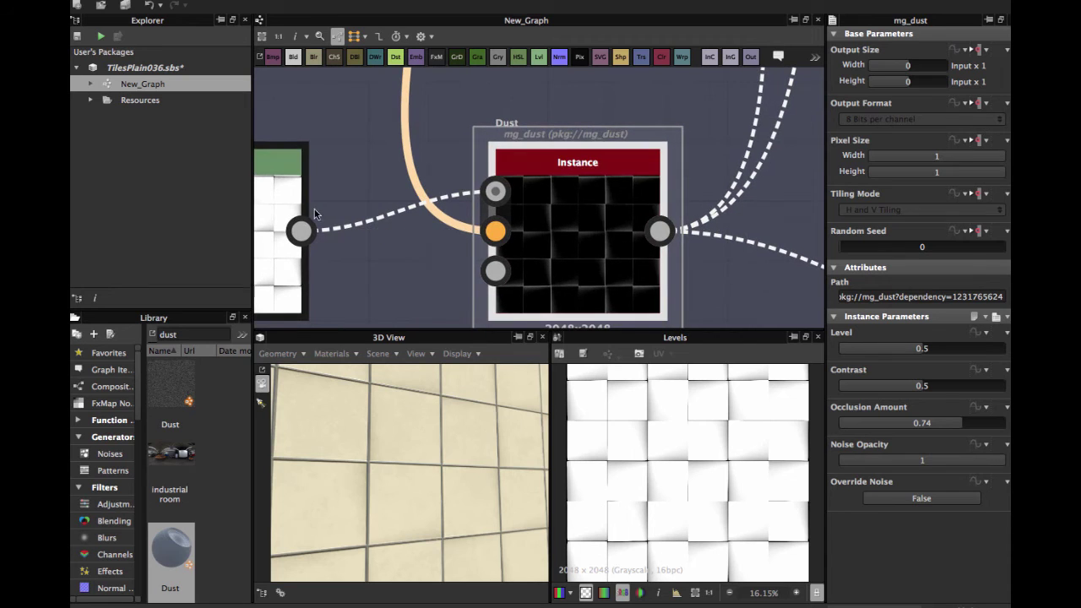
scroll(515, 207, "down", 2)
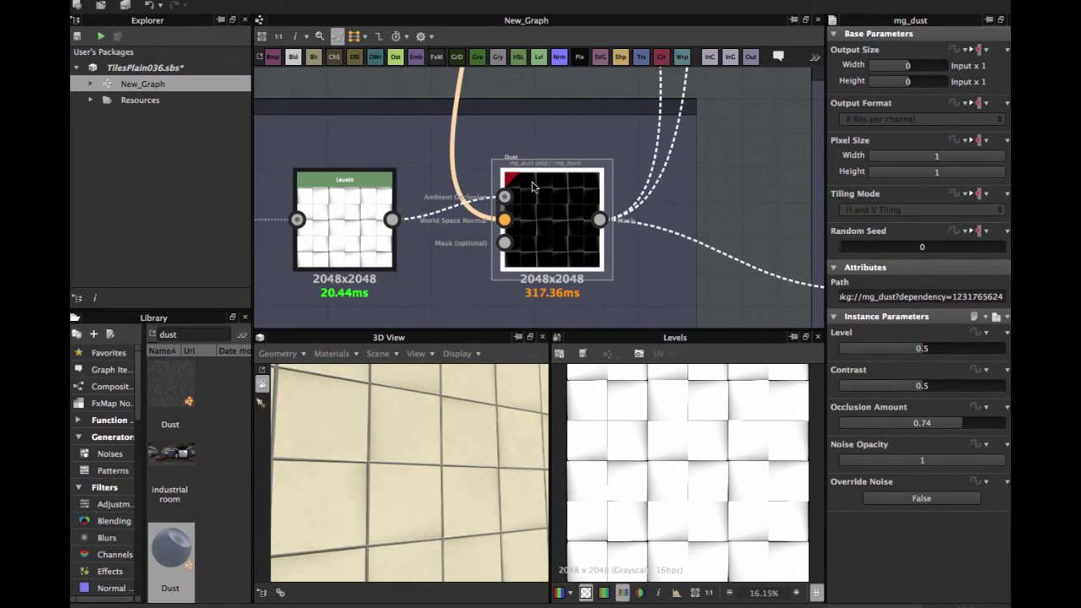
Step: Show the Dust node's mask output again and inspect it at different magnifications
double_click(532, 187)
scroll(543, 211, "up", 1)
scroll(650, 475, "down", 3)
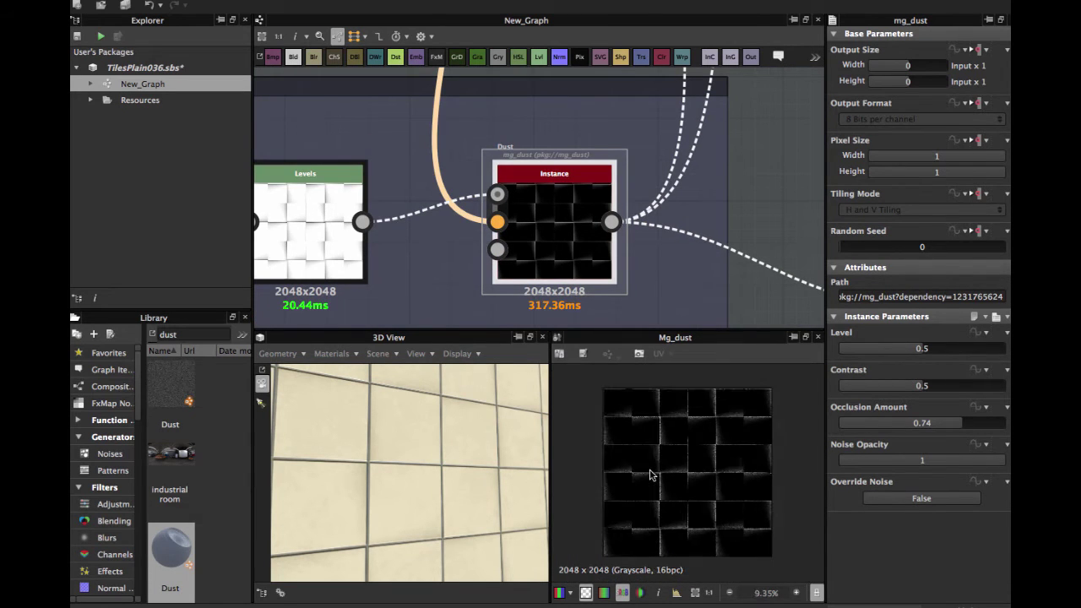
scroll(651, 475, "up", 3)
Step: Follow the Dust node's mask connections to the nodes they feed in the Color frame
scroll(577, 175, "down", 3)
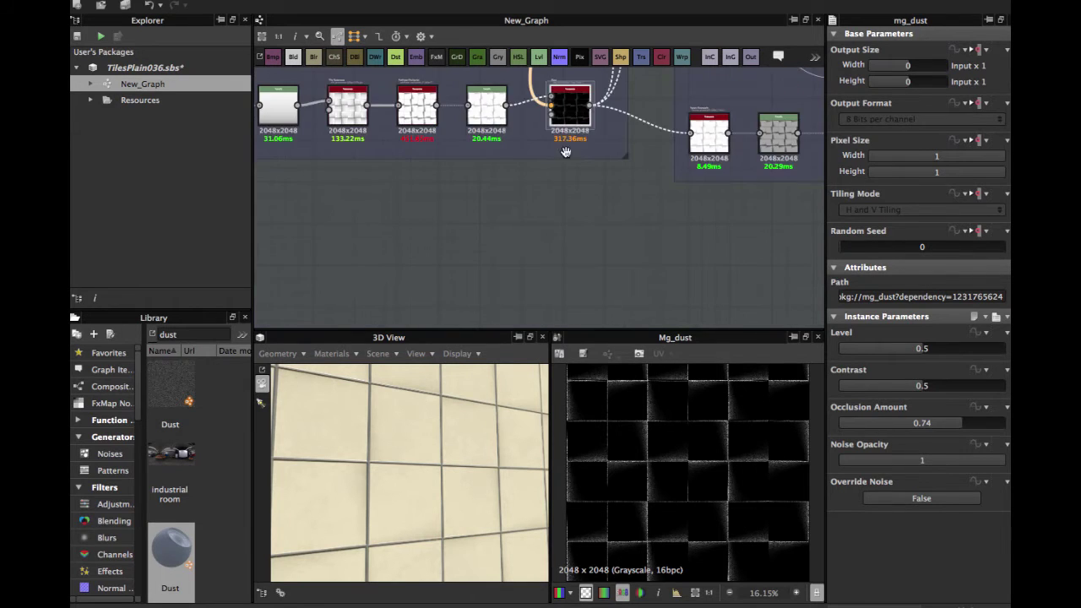
mouse_move(566, 152)
middle_mouse_down()
mouse_move(510, 186)
mouse_move(448, 203)
middle_mouse_up()
scroll(456, 201, "up", 1)
middle_click_drag(448, 135, 502, 220)
middle_click_drag(495, 127, 492, 235)
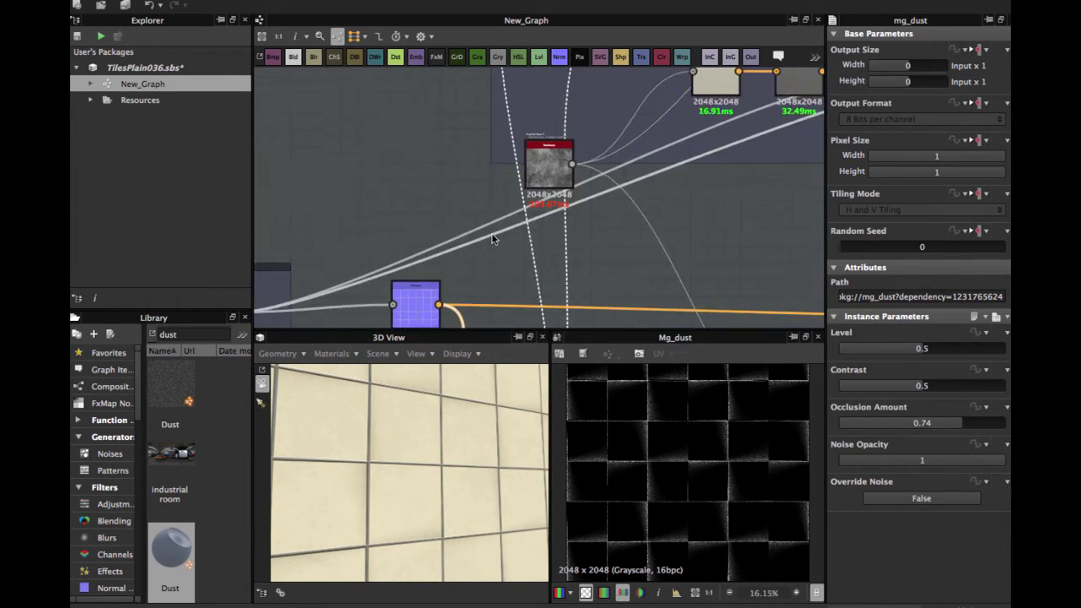
scroll(493, 235, "down", 3)
middle_click_drag(488, 164, 458, 248)
scroll(501, 175, "down", 2)
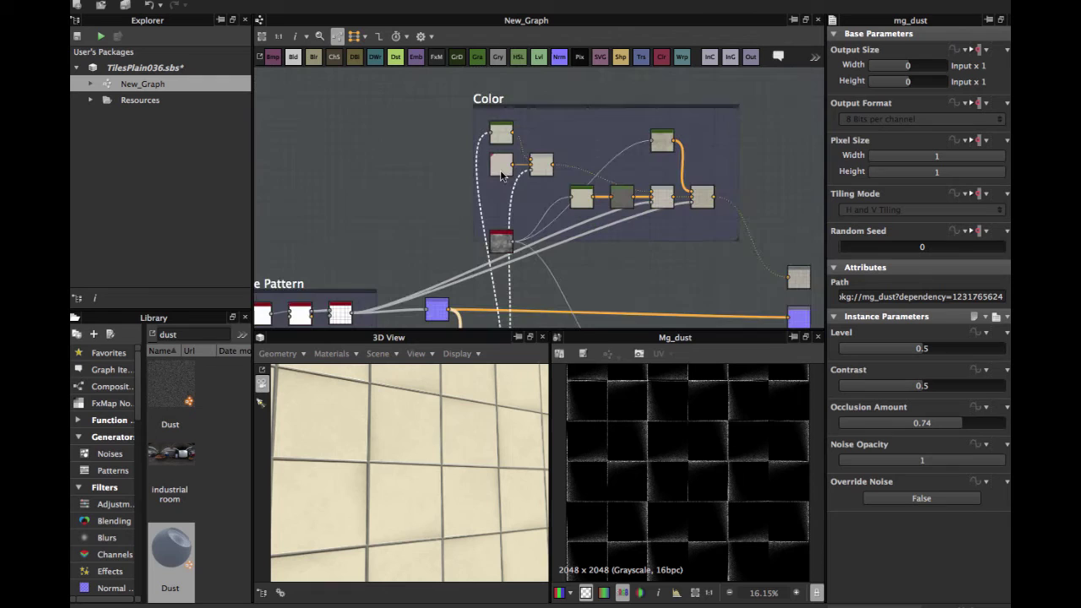
Step: Show the Gradient Map above the Uniform Color node in the Color frame to examine its output and gradient
middle_click_drag(517, 167, 533, 193)
scroll(533, 194, "up", 5)
middle_click_drag(516, 157, 525, 125)
scroll(508, 211, "up", 2)
left_click(494, 99)
double_click(494, 99)
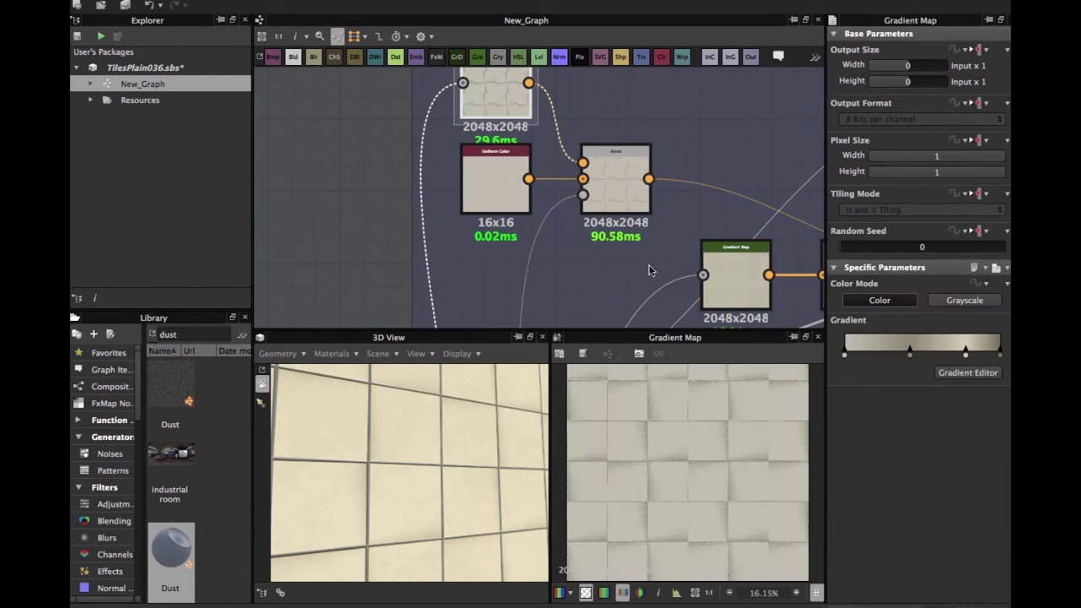
Step: Inspect the gradient of the Gradient Map above the Uniform Color node in the Gradient Editor, and close the editor
left_click(958, 374)
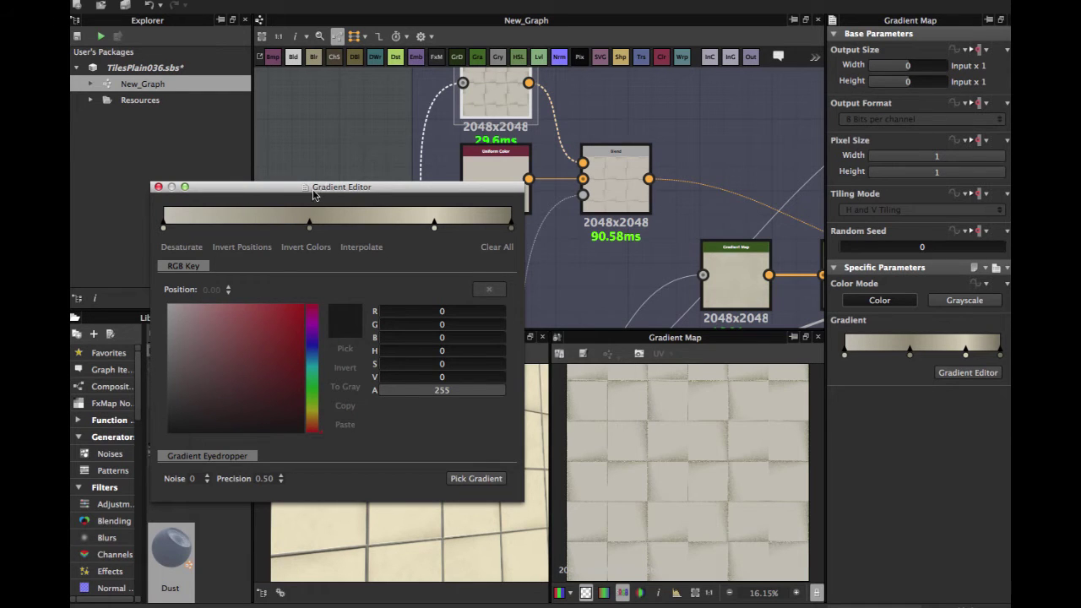
left_click_drag(312, 193, 368, 179)
left_click(213, 172)
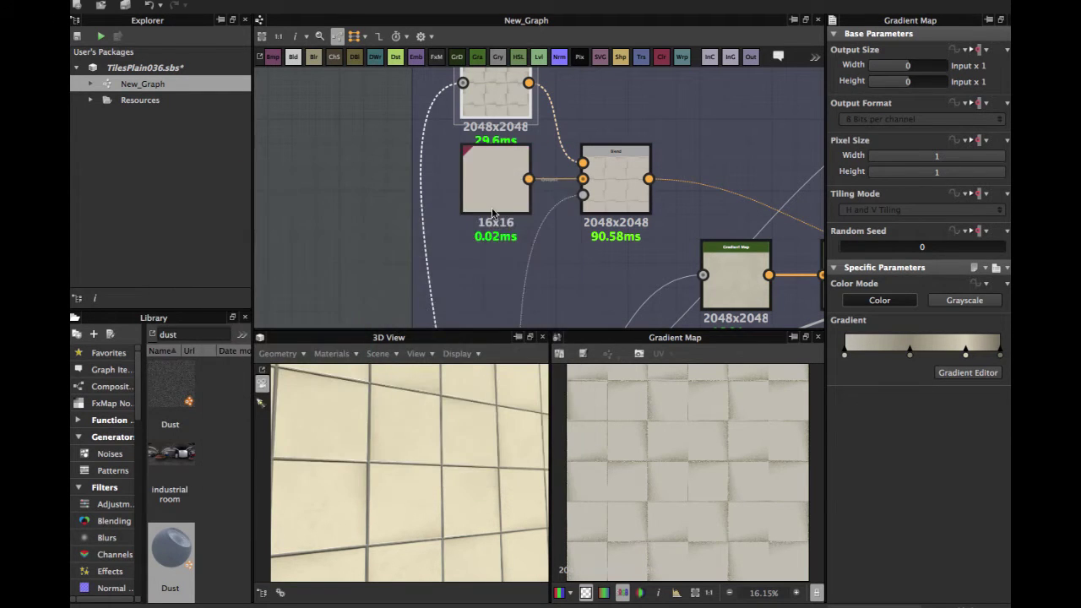
Step: Show the Uniform Color node's output in the Color frame and examine its output color values
scroll(460, 183, "down", 3)
scroll(442, 180, "up", 4)
left_click(439, 144)
double_click(439, 144)
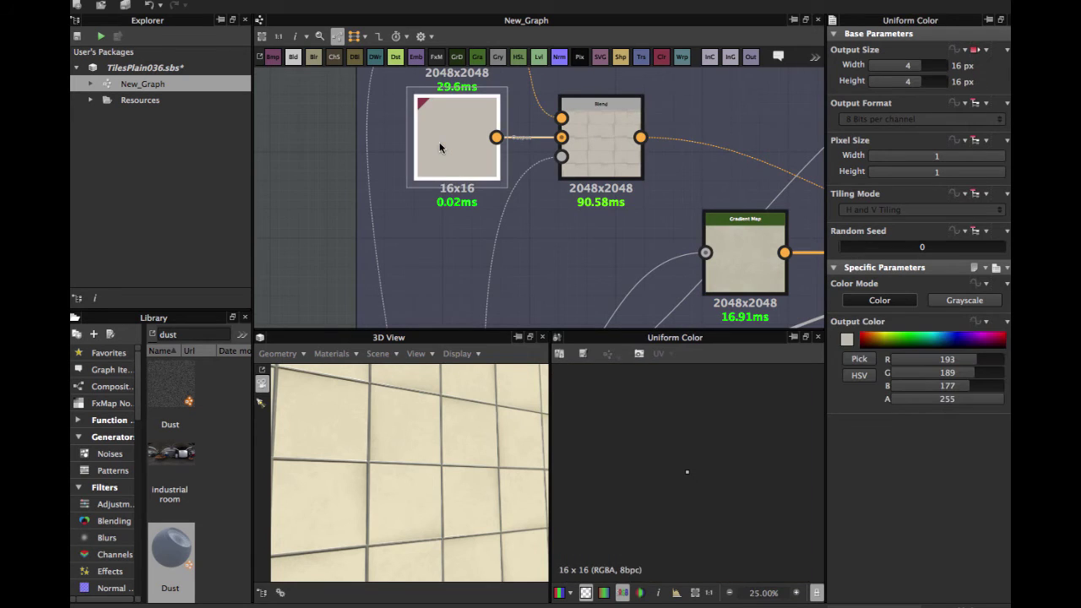
scroll(476, 445, "down", 3)
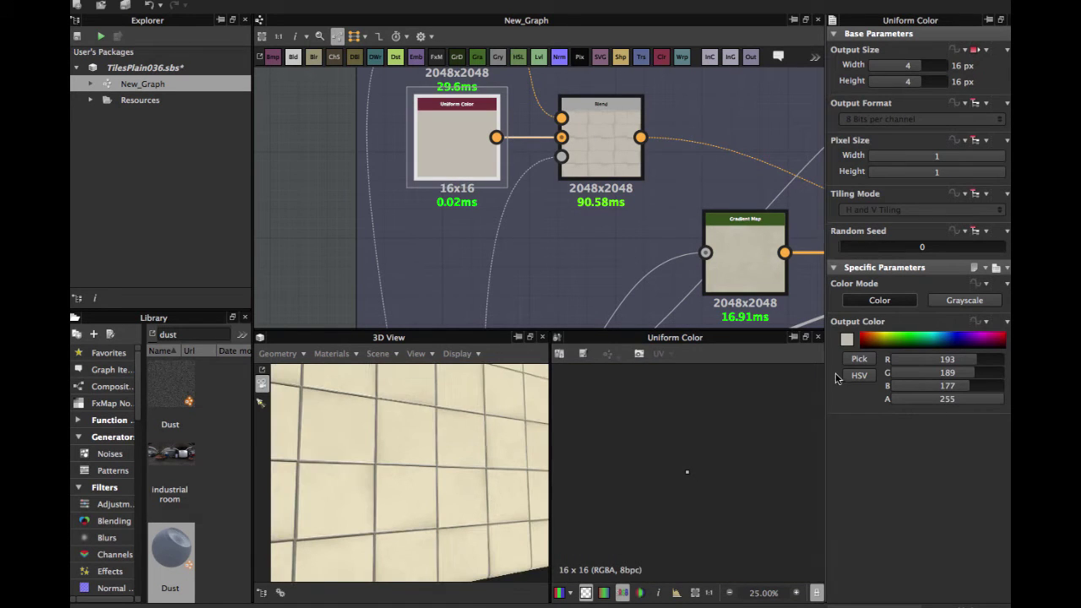
Step: Show the Blend that combines the Gradient Map with the Uniform Color, and view the mask feeding its Opacity input
left_click(607, 147)
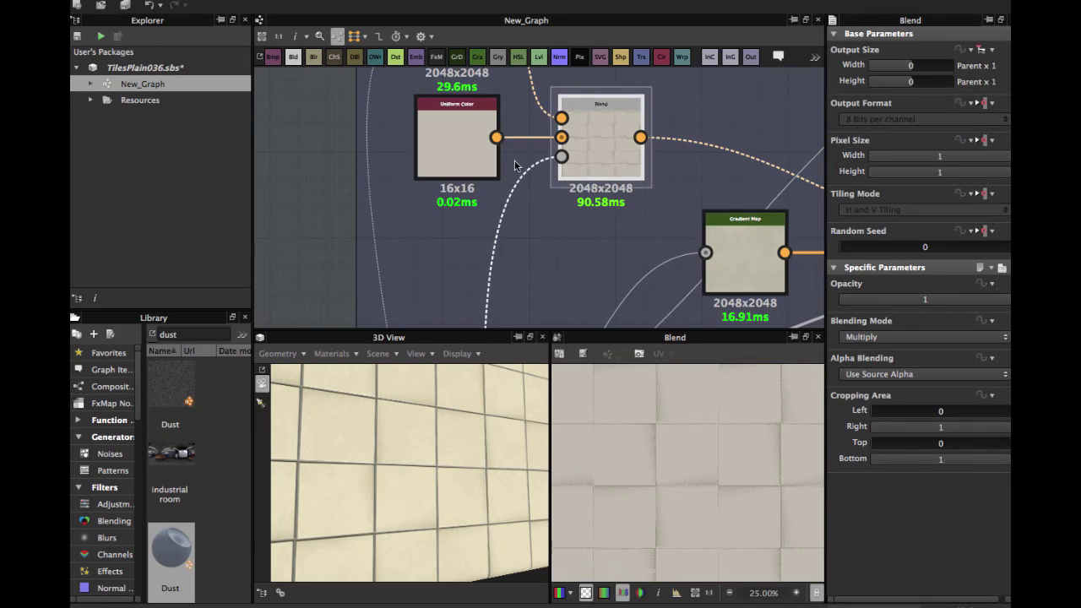
scroll(536, 163, "down", 2)
middle_click_drag(536, 163, 507, 103)
double_click(523, 98)
scroll(508, 161, "down", 2)
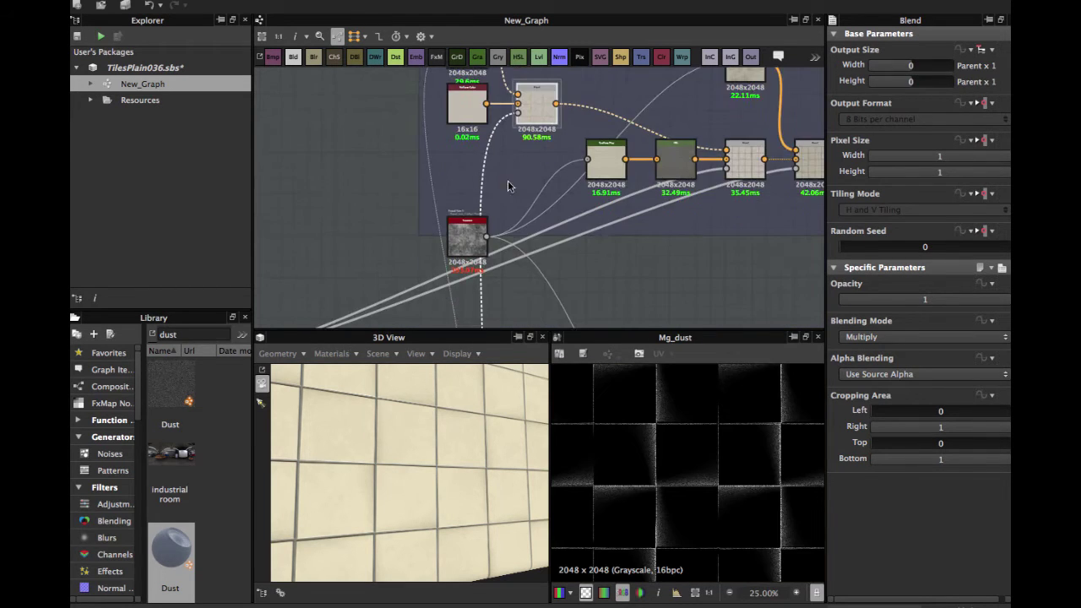
Step: Trace the Blend's opacity connection back to the Dust node and show the Blend's output in the Color frame again
middle_click_drag(519, 268, 524, 149)
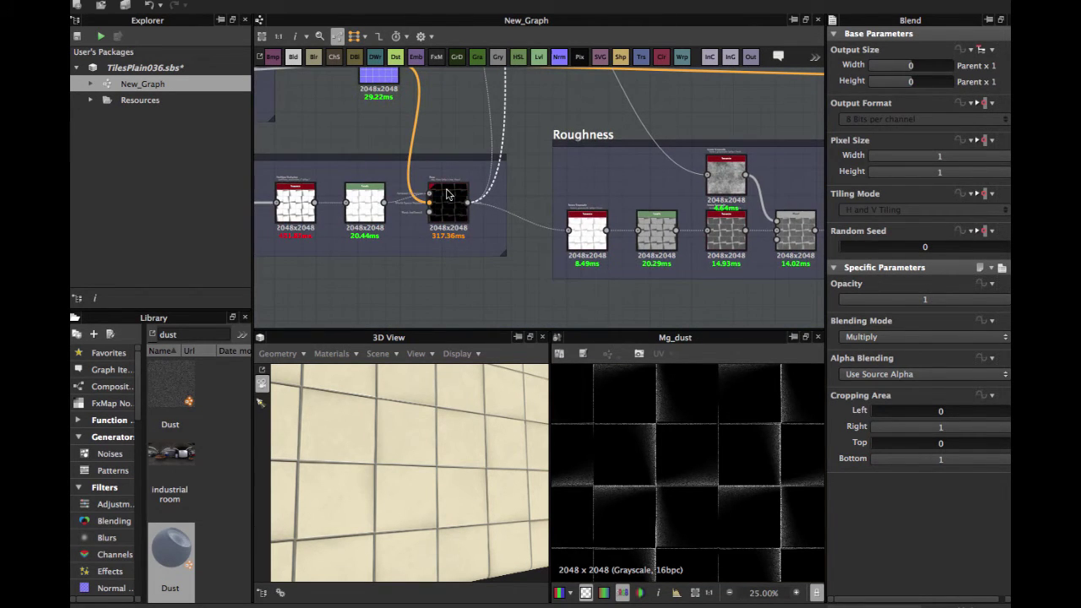
scroll(447, 193, "up", 5)
middle_click_drag(442, 189, 502, 212)
scroll(499, 212, "down", 3)
middle_click_drag(528, 85, 486, 221)
middle_click_drag(477, 93, 454, 228)
middle_click_drag(451, 108, 406, 240)
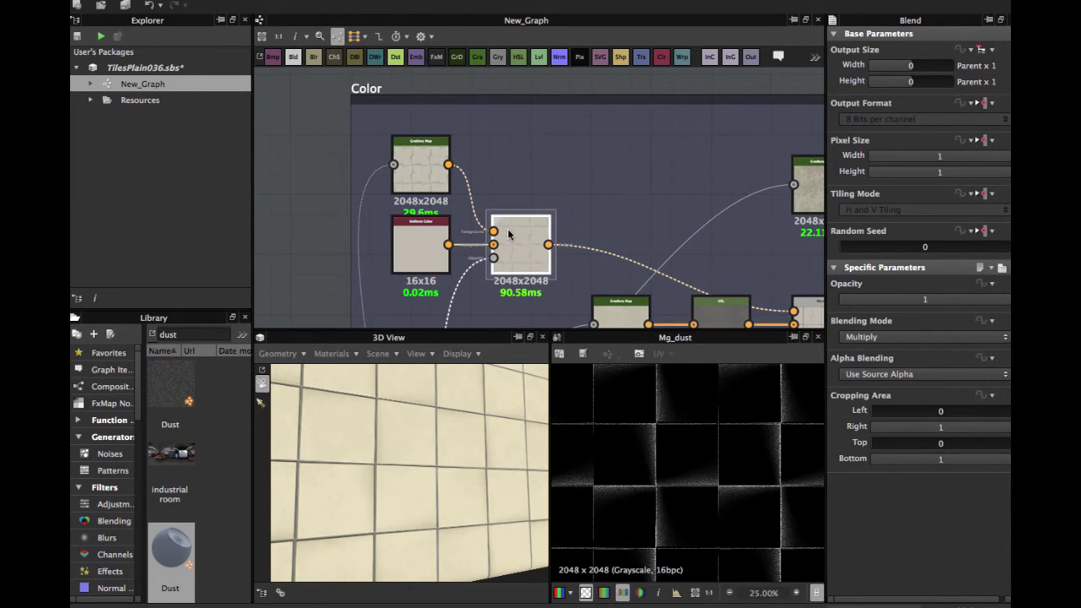
double_click(507, 234)
scroll(695, 503, "down", 1)
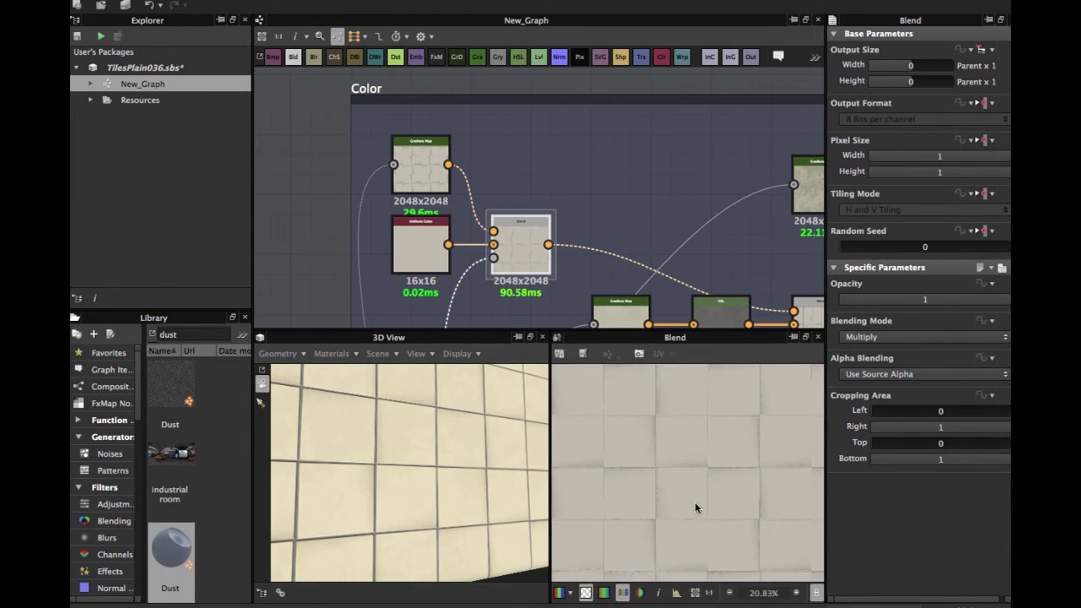
Step: Locate the Fractal Sum 1 node at the edge of the Color frame and show its full noise output
middle_click_drag(554, 205, 440, 146)
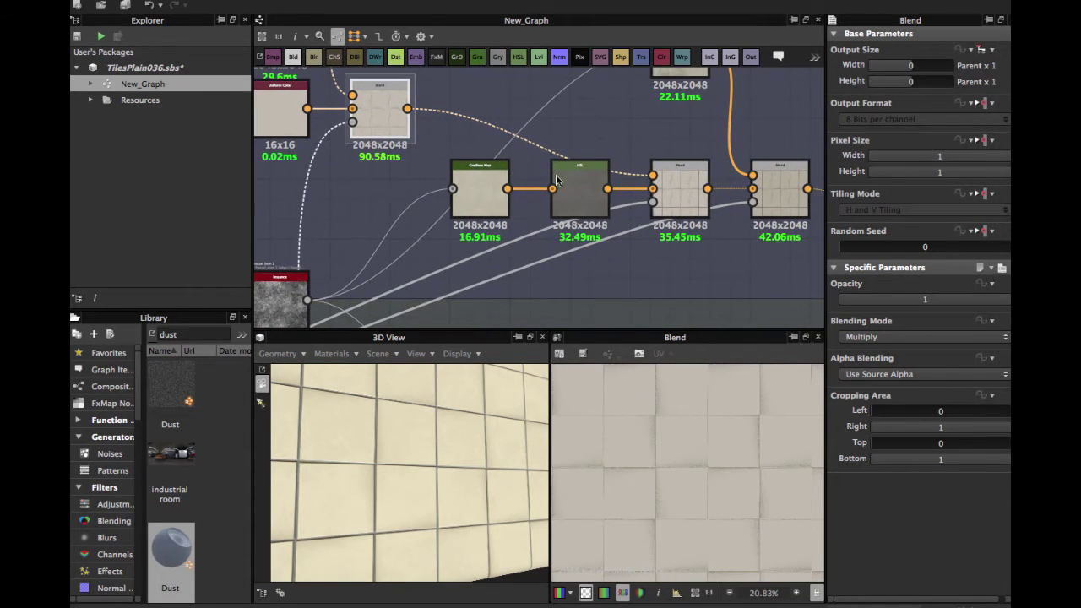
middle_click_drag(425, 182, 590, 83)
scroll(448, 194, "up", 3)
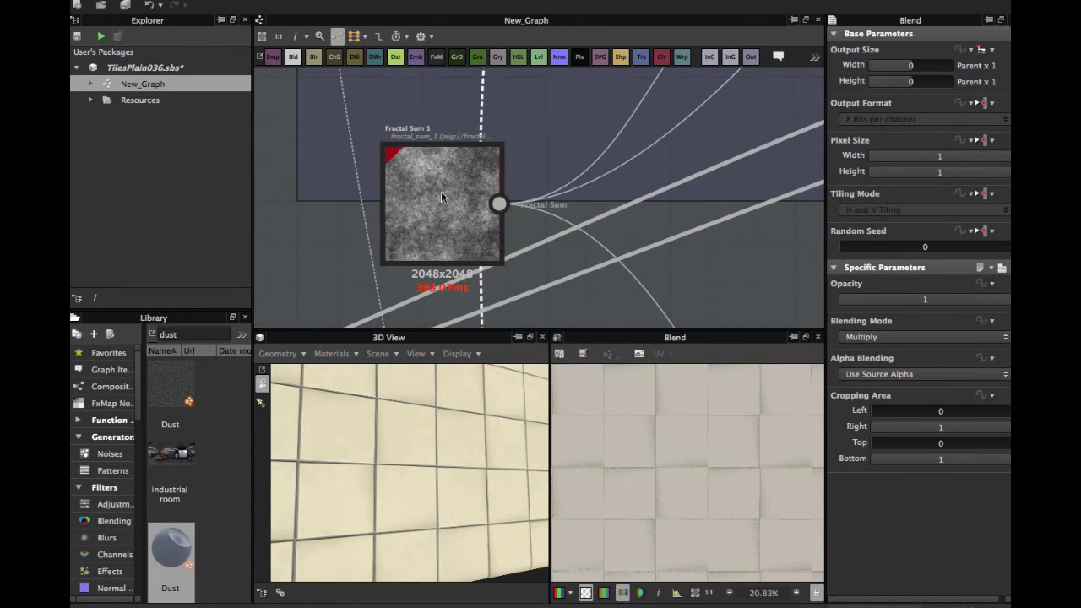
double_click(437, 191)
scroll(731, 460, "down", 2)
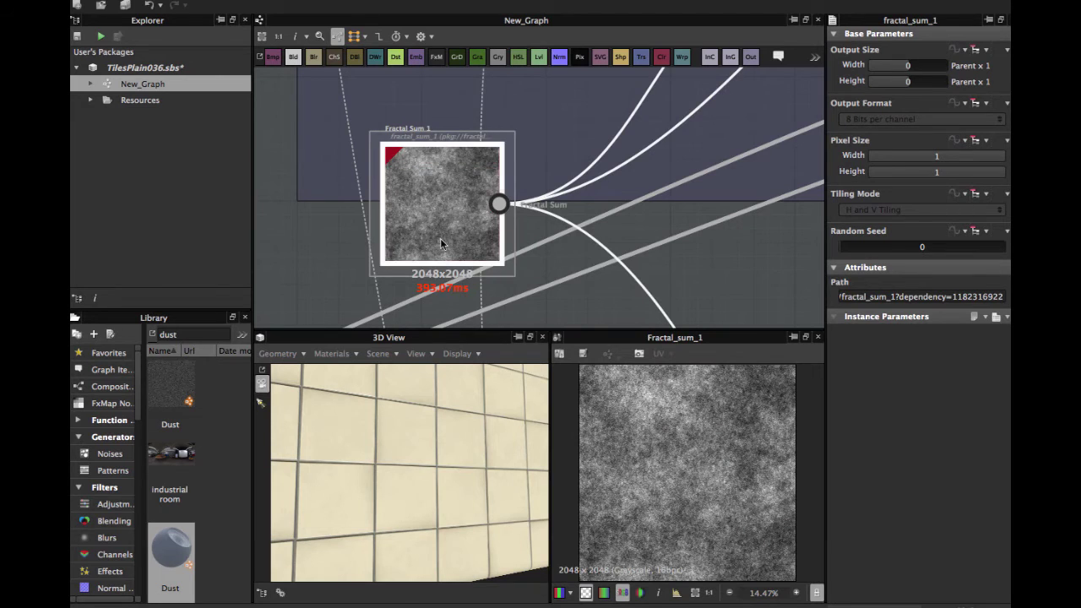
Step: Show the Gradient Map in front of the HSL node and inspect its gradient in the Gradient Editor
scroll(505, 171, "down", 3)
middle_click_drag(504, 171, 294, 284)
double_click(515, 204)
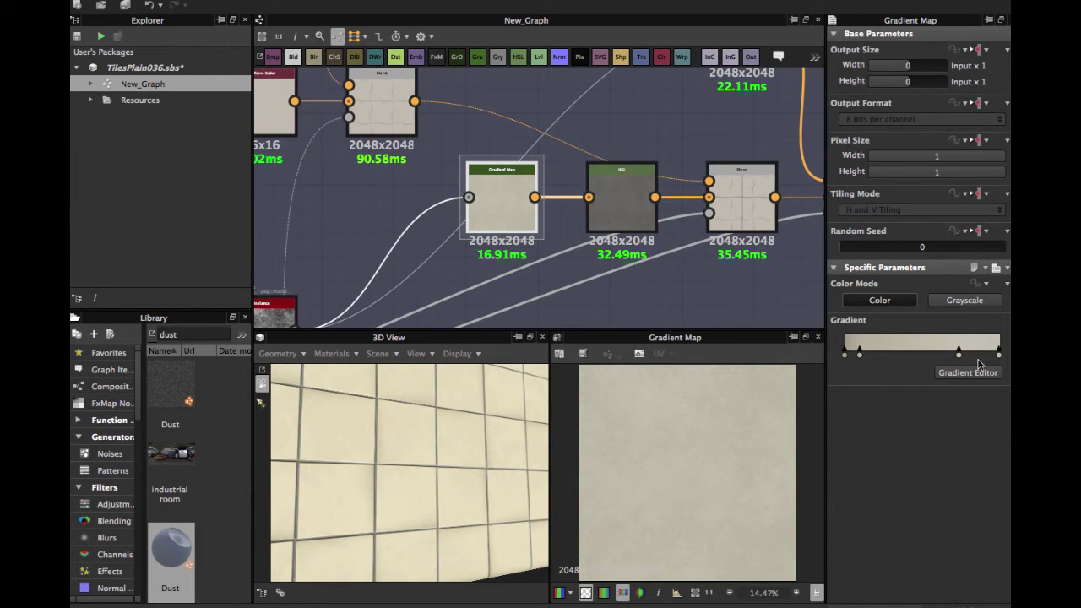
left_click(959, 376)
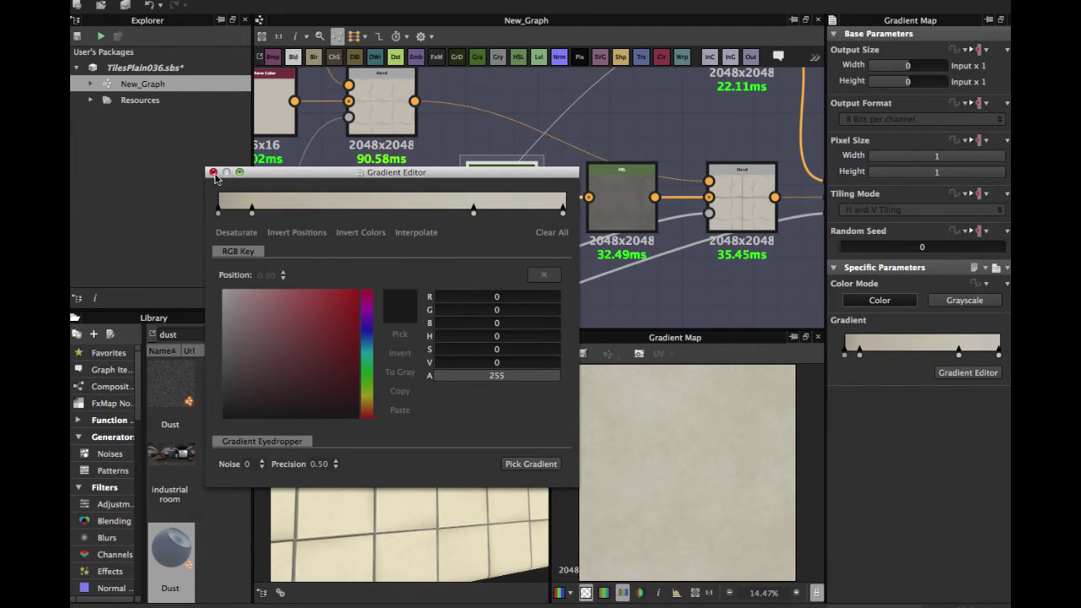
left_click(213, 172)
Step: Show the HSL node's output and examine its Hue, Saturation and Lightness settings and its link to the following Blend
scroll(460, 211, "up", 2)
double_click(679, 213)
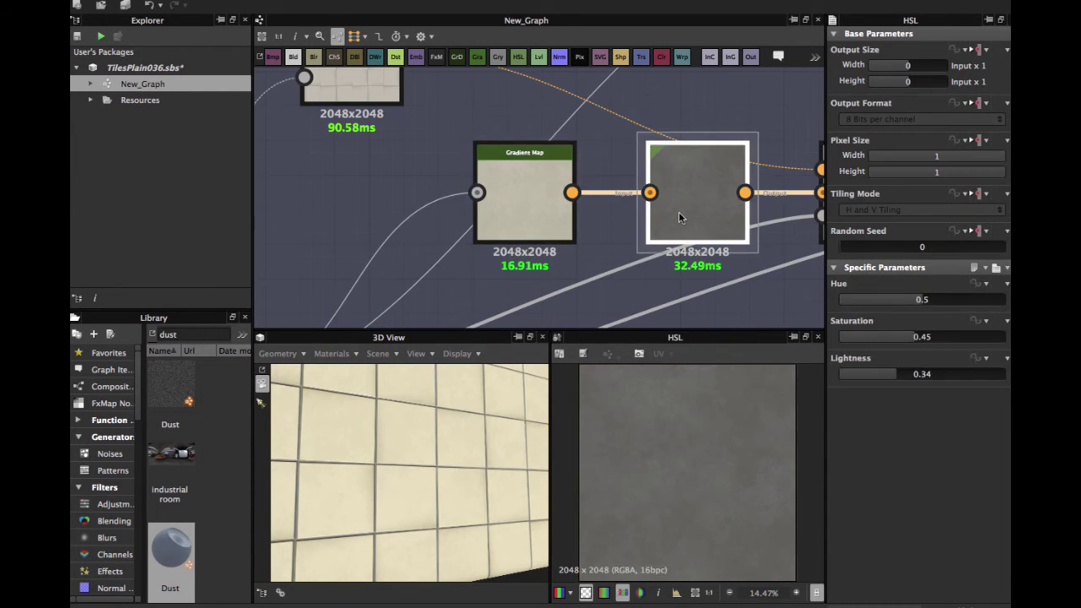
middle_click_drag(679, 218, 467, 209)
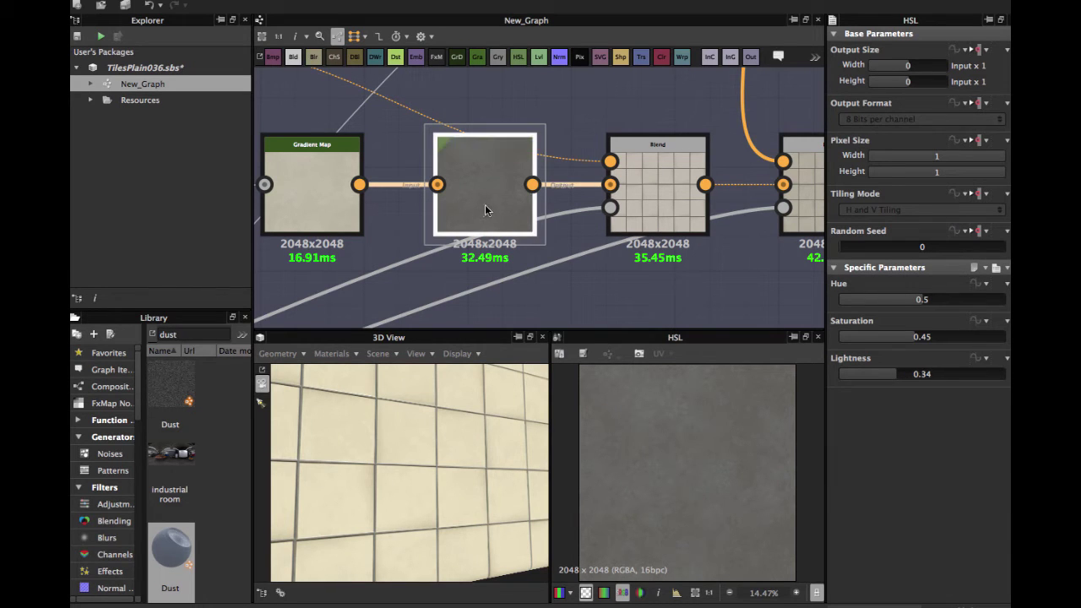
scroll(675, 423, "down", 1)
middle_click_drag(610, 220, 491, 180)
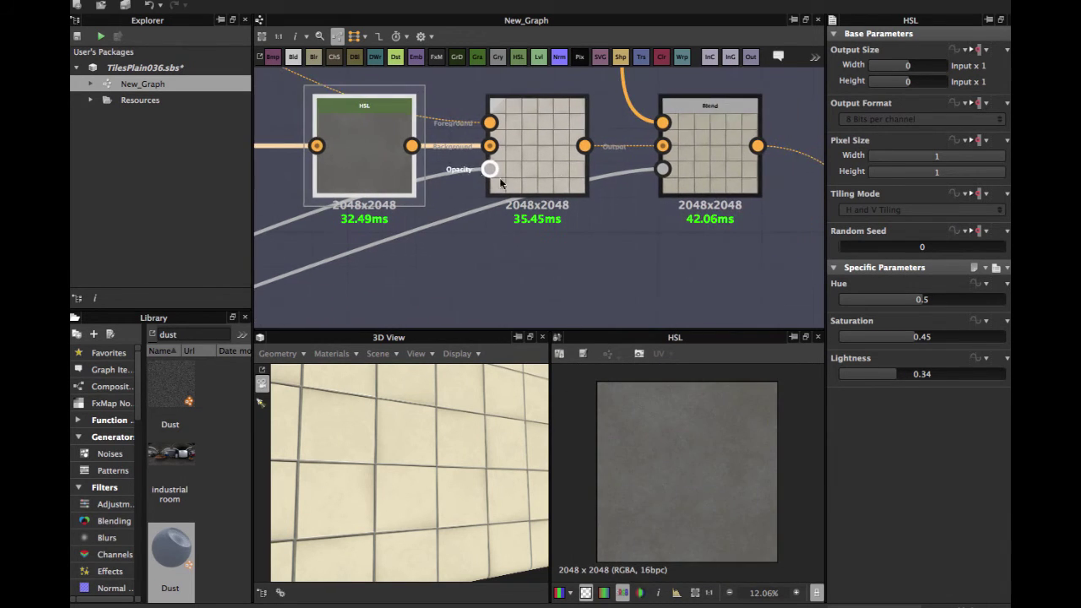
Step: Show the Blend that follows the HSL node and examine which nodes feed its foreground and background
double_click(559, 171)
scroll(558, 171, "down", 2)
middle_click_drag(529, 142, 591, 181)
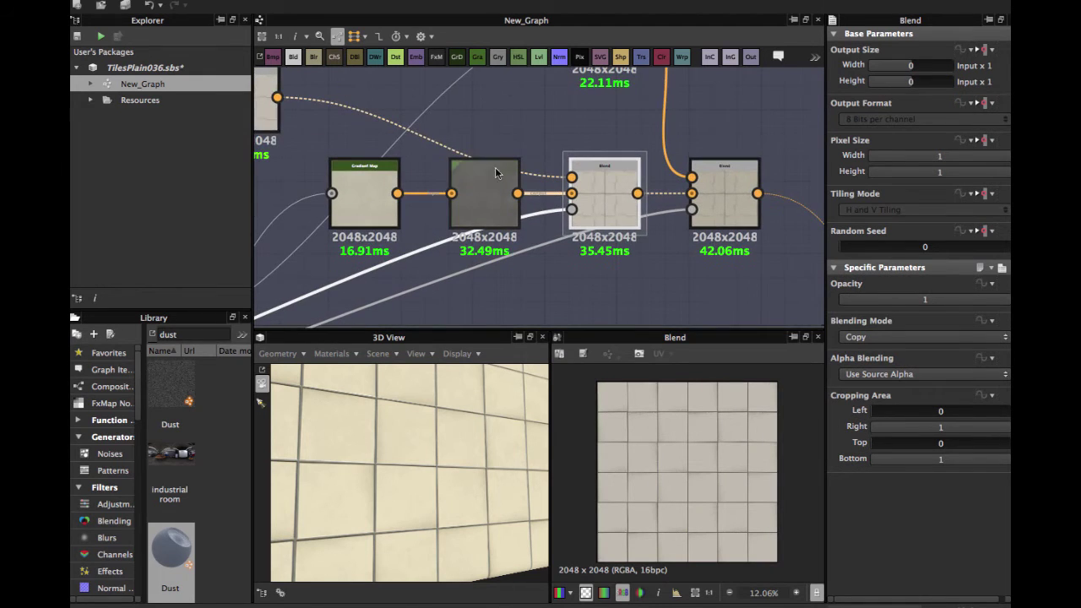
scroll(415, 127, "down", 2)
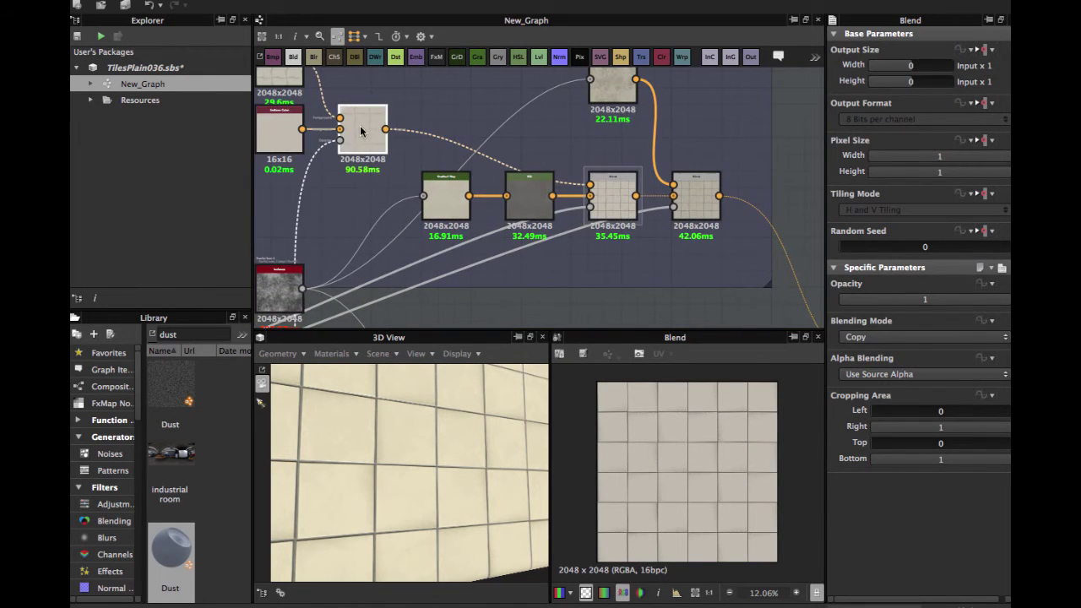
middle_click_drag(437, 145, 400, 132)
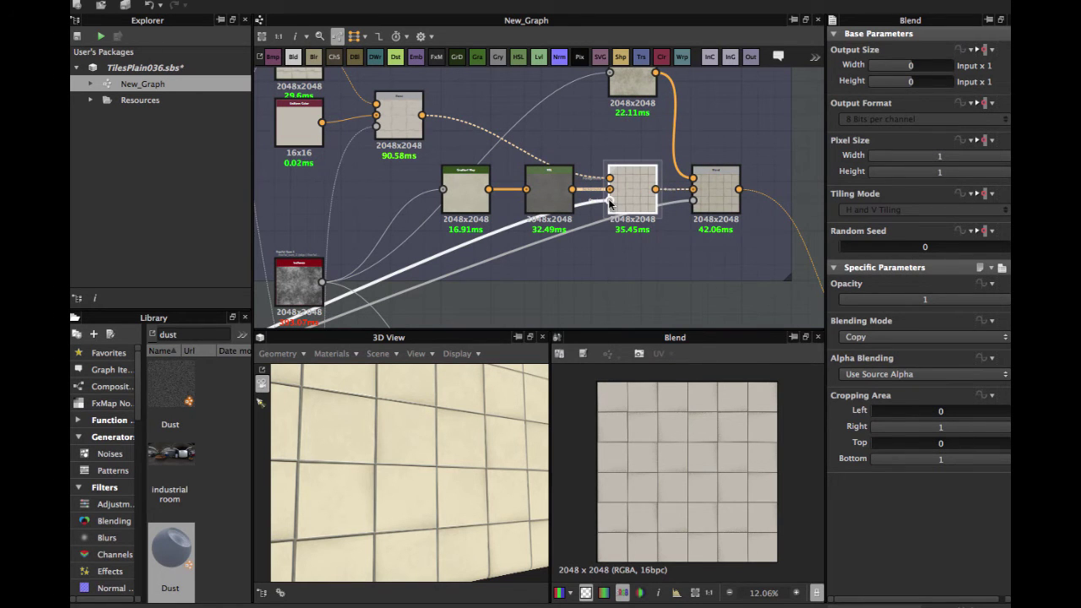
Step: View the Opacity input of the Blend after the HSL node, trace it to the Tile Generator and examine that node's parameters
double_click(610, 202)
scroll(597, 213, "down", 3)
middle_click_drag(557, 228, 623, 133)
middle_click_drag(431, 222, 529, 210)
scroll(371, 233, "up", 4)
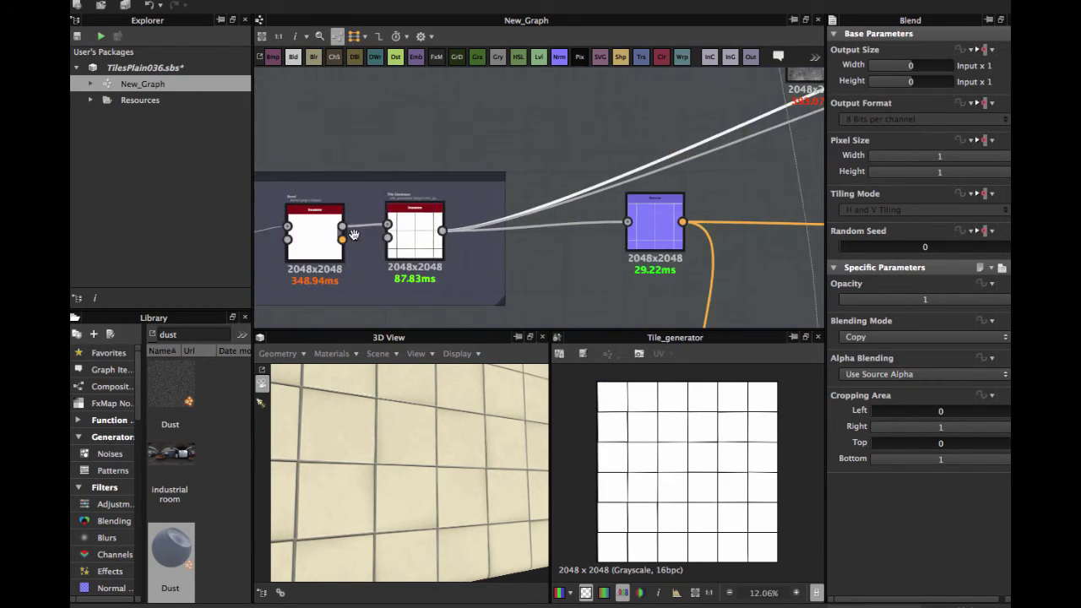
middle_click_drag(354, 235, 432, 188)
scroll(451, 201, "up", 4)
left_click(517, 185)
scroll(532, 186, "down", 3)
middle_click_drag(598, 155, 299, 265)
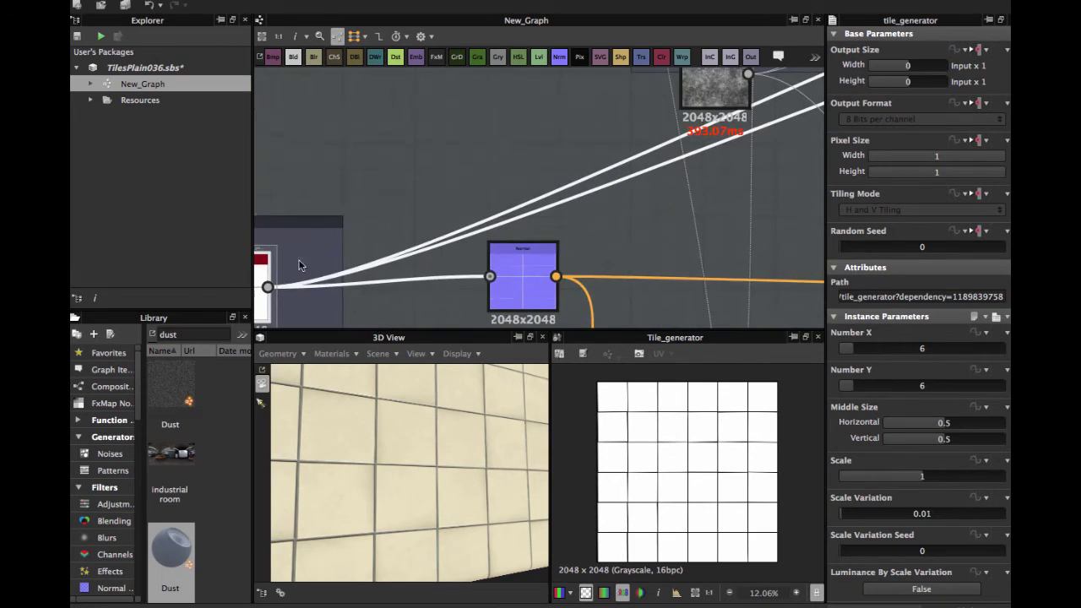
Step: Return to the Blend after the HSL node and view its Opacity and Foreground inputs one after the other
middle_click_drag(720, 115, 500, 208)
middle_click_drag(753, 115, 497, 246)
left_click(494, 245)
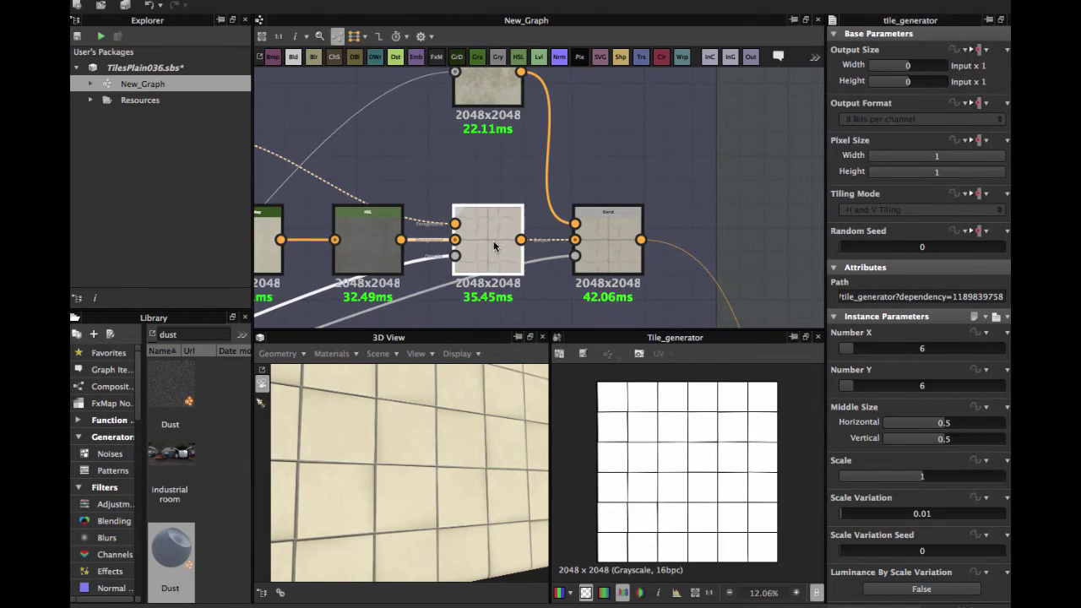
double_click(494, 246)
scroll(495, 244, "up", 2)
double_click(439, 263)
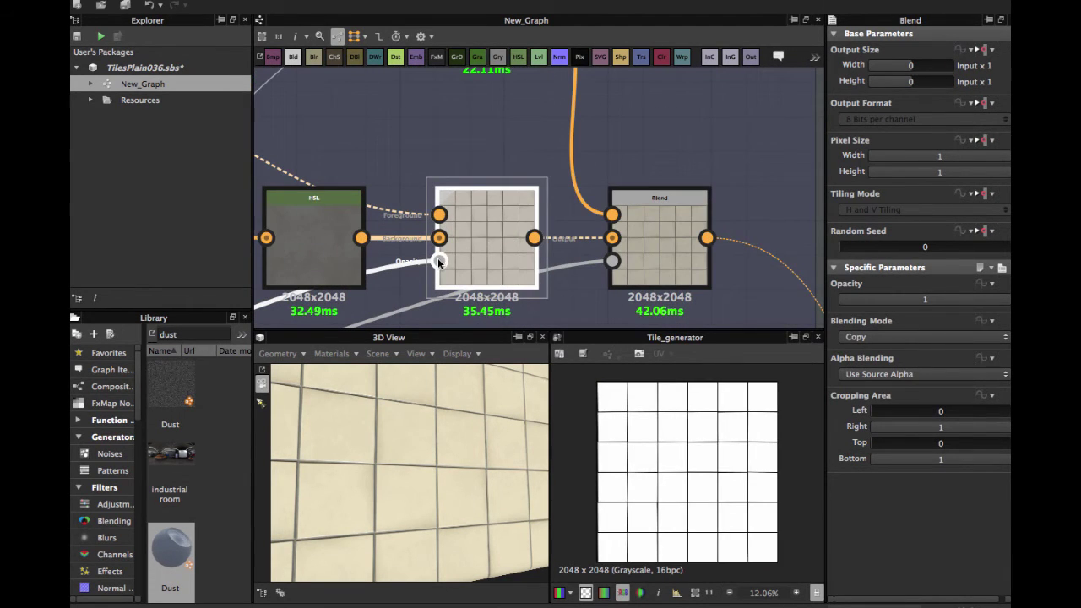
scroll(439, 261, "down", 2)
middle_click_drag(439, 260, 503, 237)
double_click(504, 208)
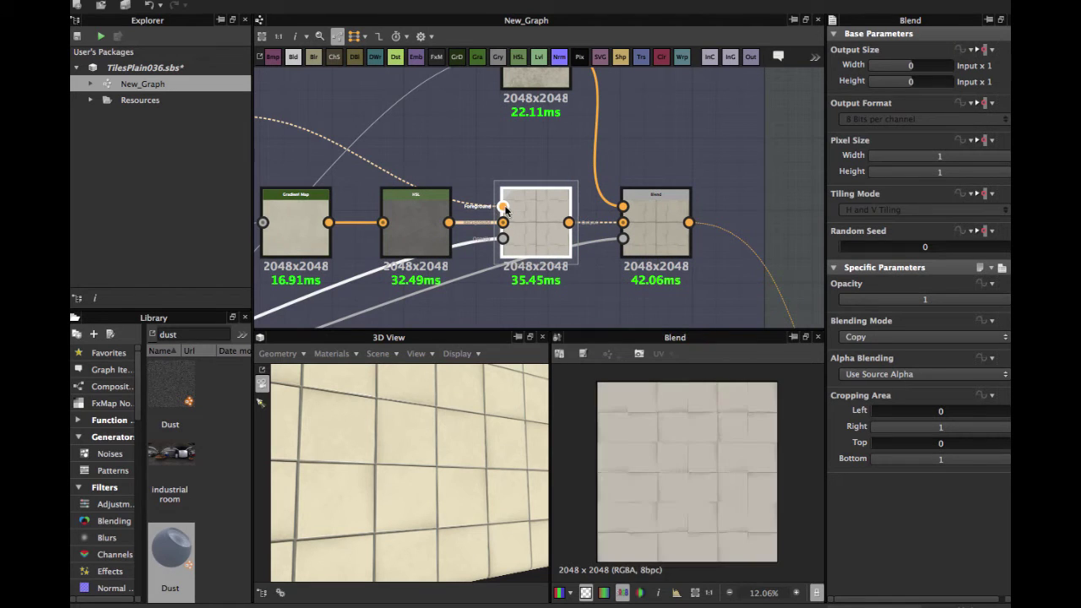
Step: Inspect the tile edges and joints up close in the foreground image and in the 3D preview
scroll(655, 440, "up", 5)
middle_click_drag(528, 179, 451, 152)
middle_click_drag(583, 194, 521, 145)
scroll(519, 180, "up", 2)
scroll(522, 183, "up", 2)
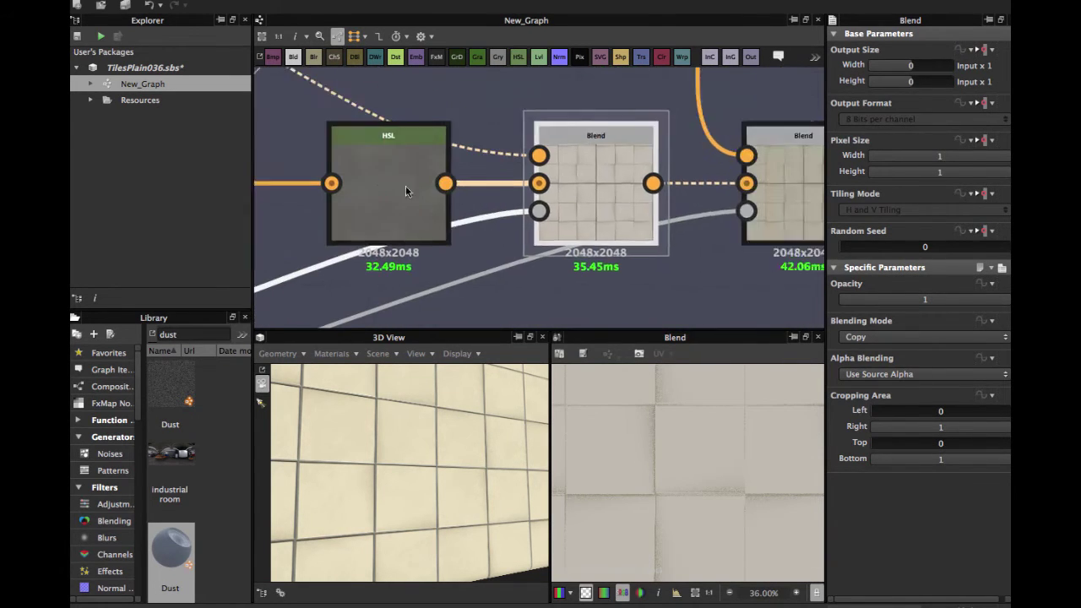
scroll(608, 443, "up", 3)
scroll(440, 458, "up", 3)
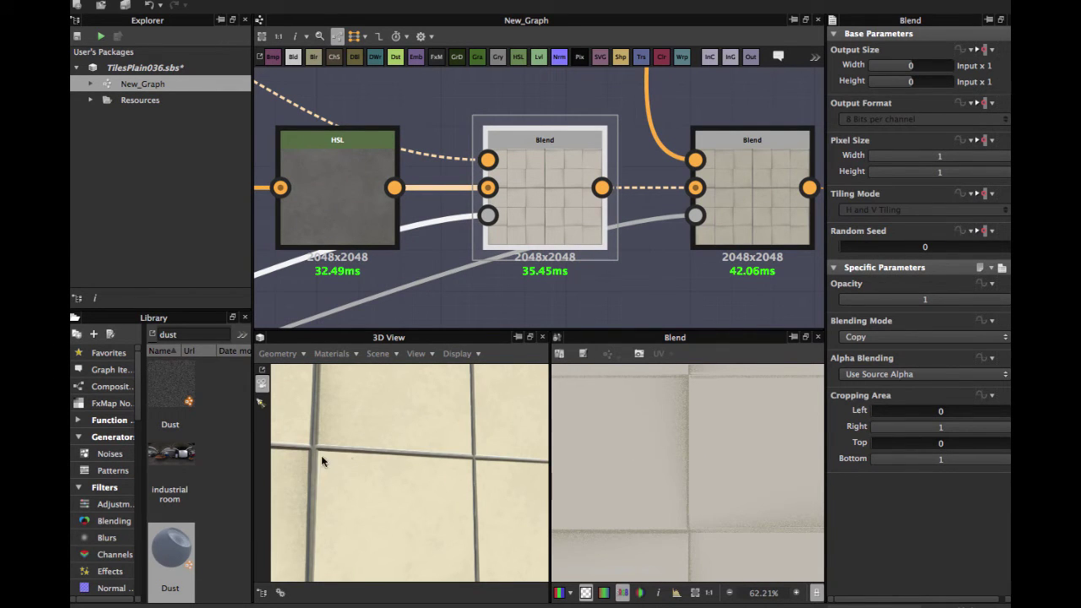
Step: Show the output of the Gradient Map that feeds the foreground of the last Blend in the Color frame
middle_click_drag(534, 190, 361, 205)
scroll(581, 210, "down", 2)
scroll(580, 209, "down", 2)
middle_click_drag(434, 109, 572, 155)
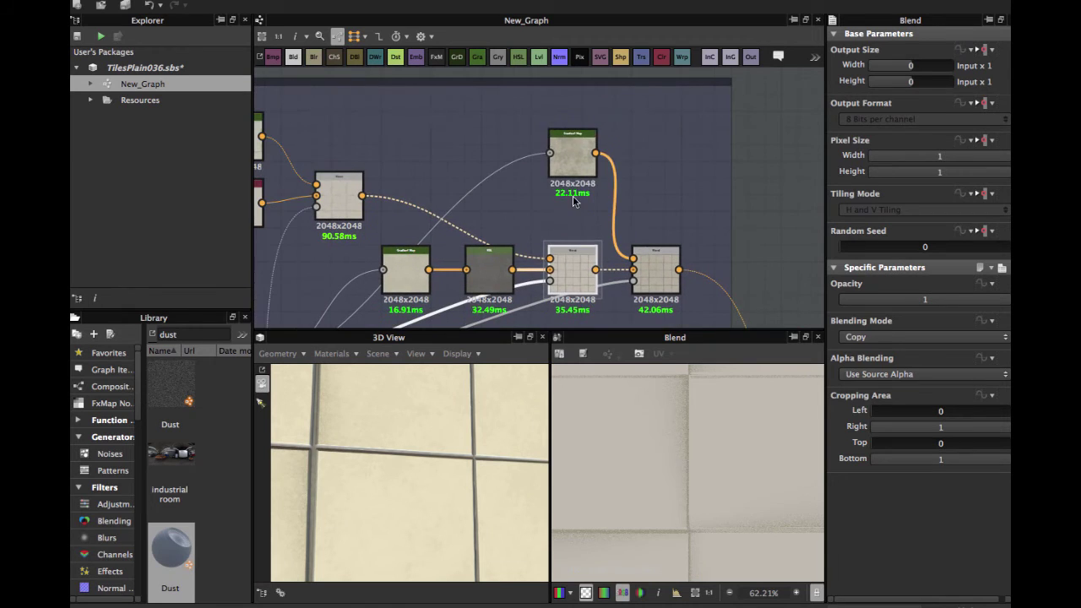
left_click(572, 154)
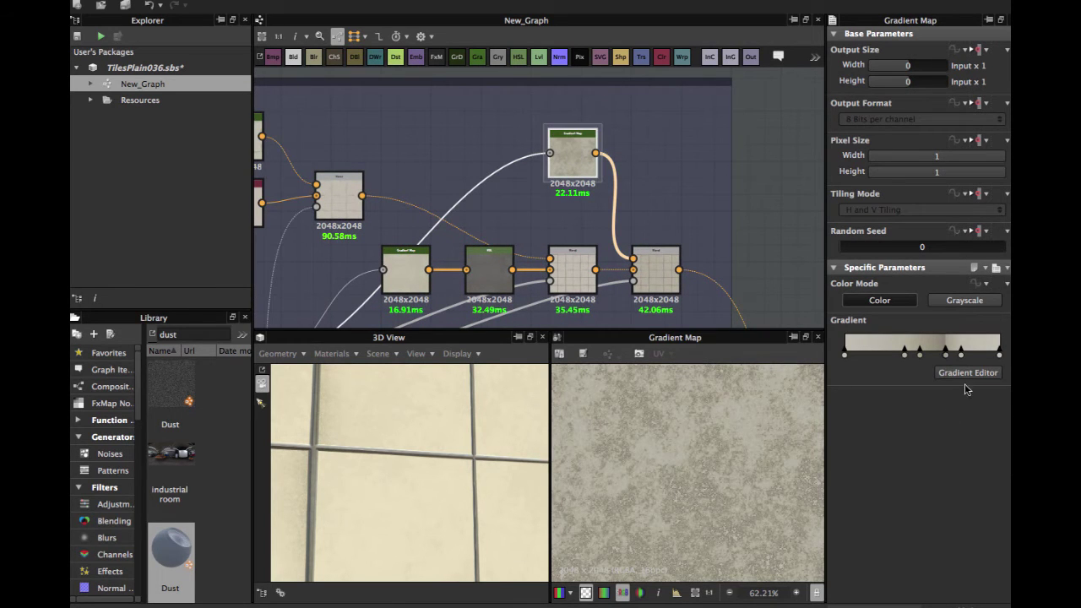
Step: Trace that Gradient Map's input back to the Fractal Sum 1 node and examine the Gradient Map's gradient again
scroll(533, 217, "down", 3)
mouse_move(366, 290)
middle_mouse_down()
mouse_move(430, 243)
mouse_move(410, 277)
mouse_move(374, 292)
middle_mouse_up()
scroll(431, 243, "up", 3)
left_click_drag(353, 299, 357, 260)
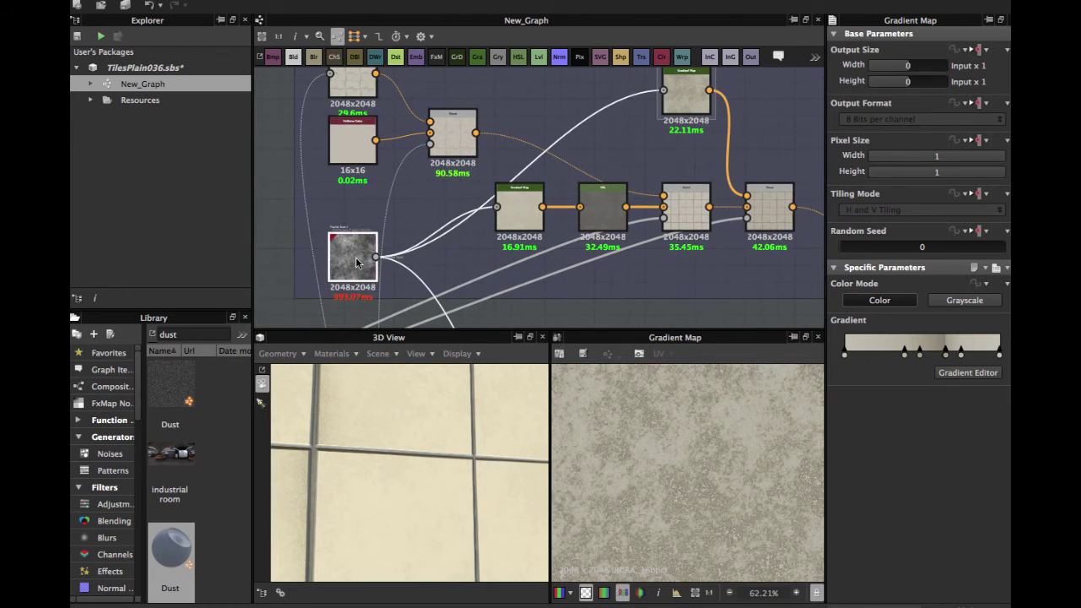
scroll(357, 261, "up", 2)
scroll(356, 263, "up", 3)
scroll(356, 261, "down", 3)
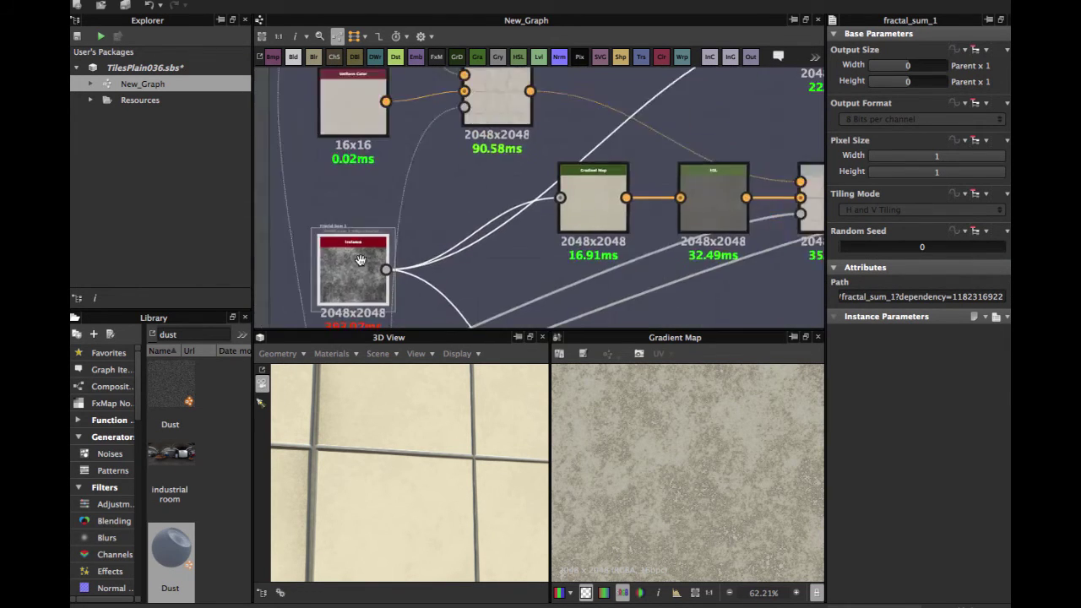
middle_click_drag(770, 69, 563, 131)
left_click(621, 111)
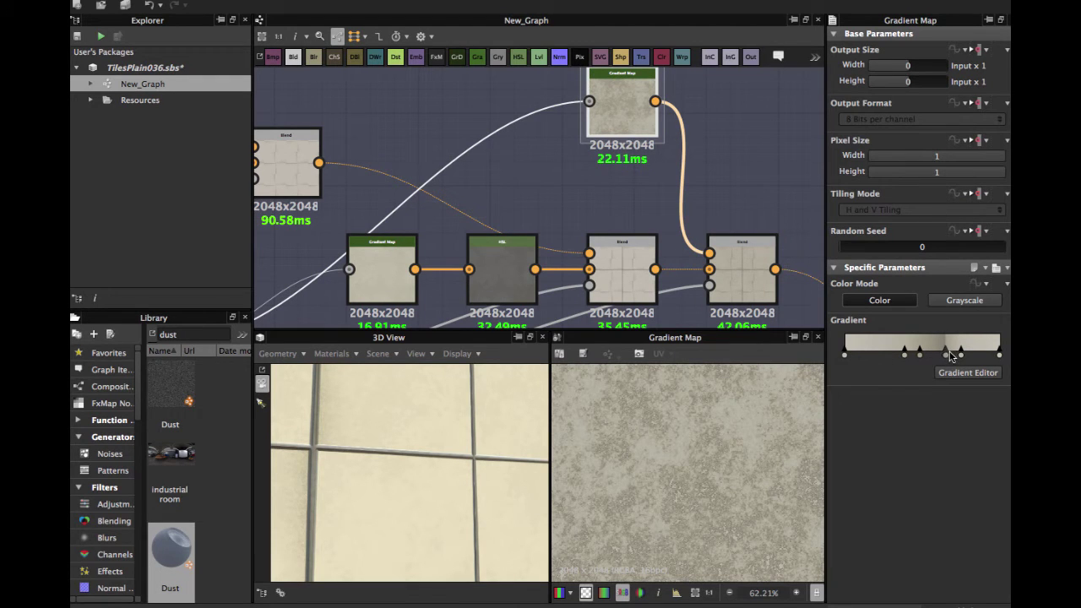
Step: Show the last Blend in the Color frame with its Multiply settings, and trace its Opacity input to the Tile Generator
middle_click_drag(673, 210, 550, 139)
left_click(620, 188)
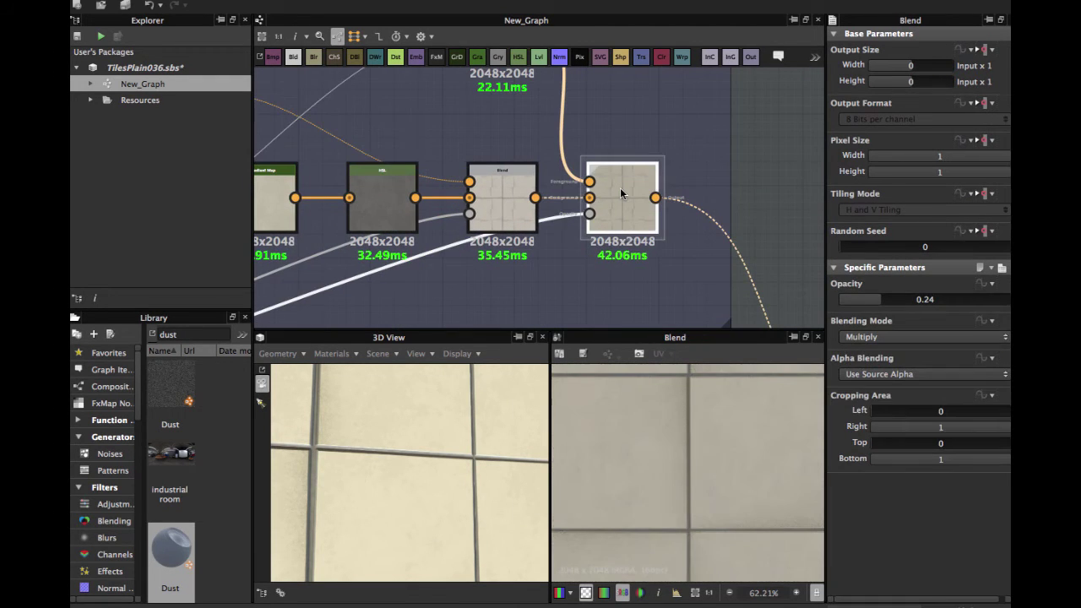
scroll(600, 216, "down", 2)
middle_click_drag(497, 236, 625, 183)
middle_click_drag(326, 279, 507, 196)
scroll(506, 196, "down", 2)
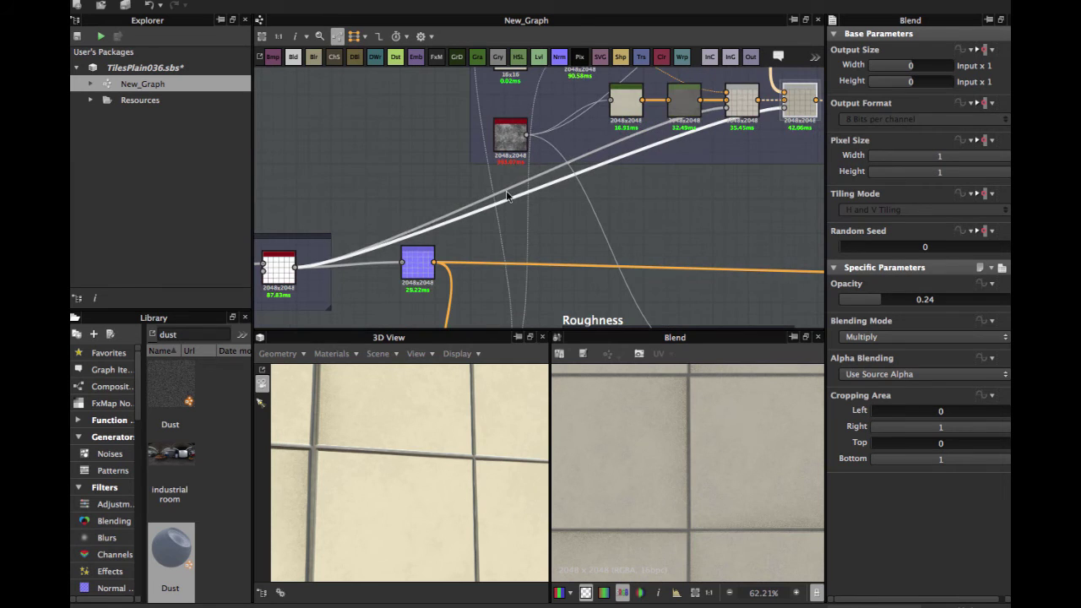
double_click(283, 268)
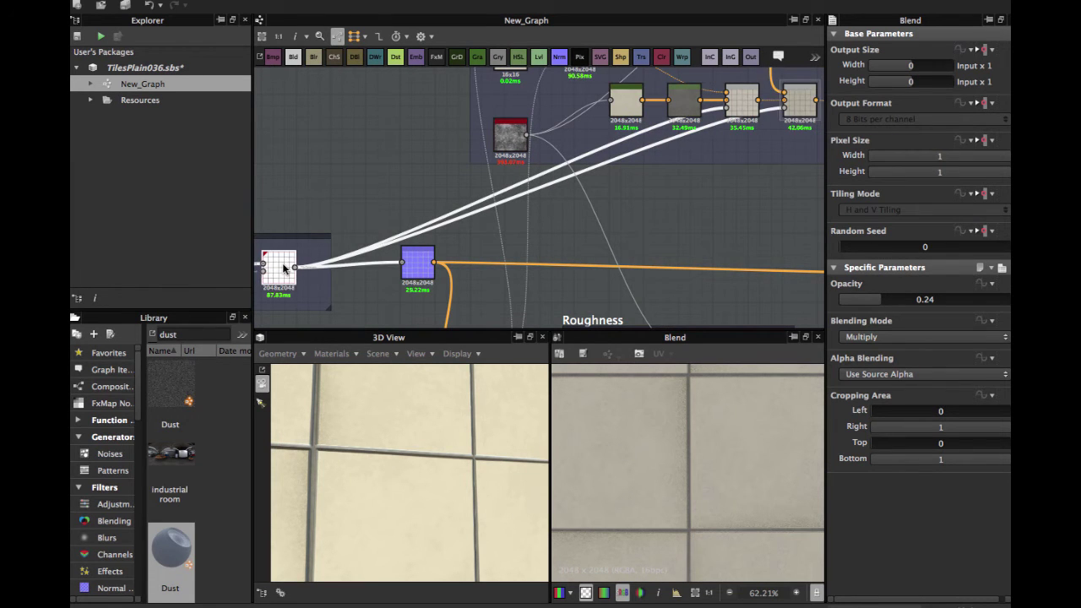
Step: Trace the Tile Generator's link back to the last Blend in the Color frame and show that Blend's output across the whole texture
scroll(309, 252, "up", 2)
middle_click_drag(311, 249, 374, 237)
scroll(550, 207, "down", 2)
middle_click_drag(644, 155, 358, 234)
scroll(524, 241, "up", 4)
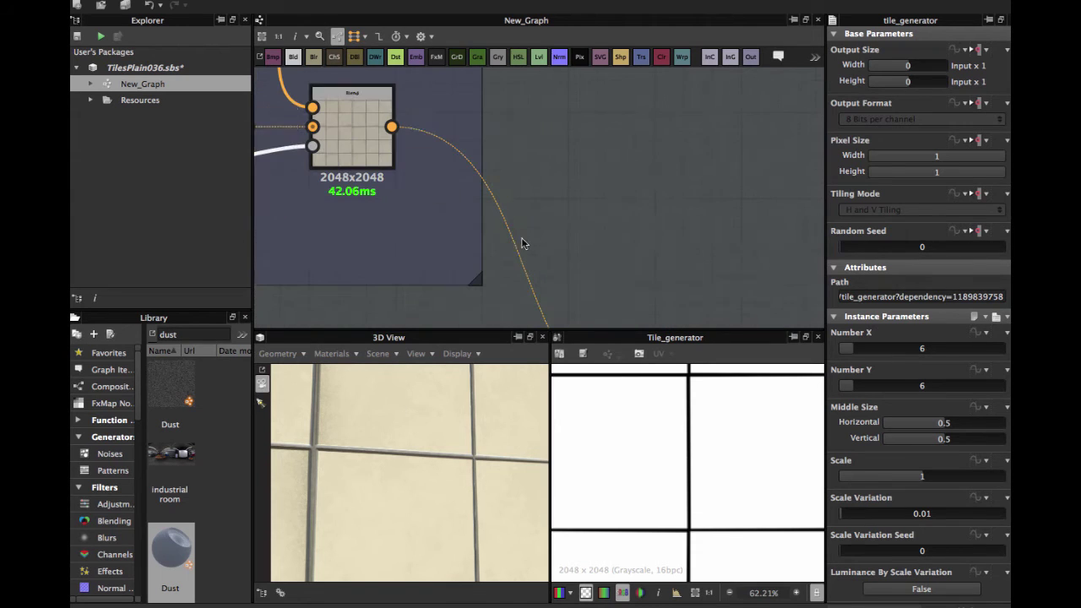
double_click(331, 141)
middle_click_drag(357, 142, 512, 216)
scroll(512, 217, "up", 2)
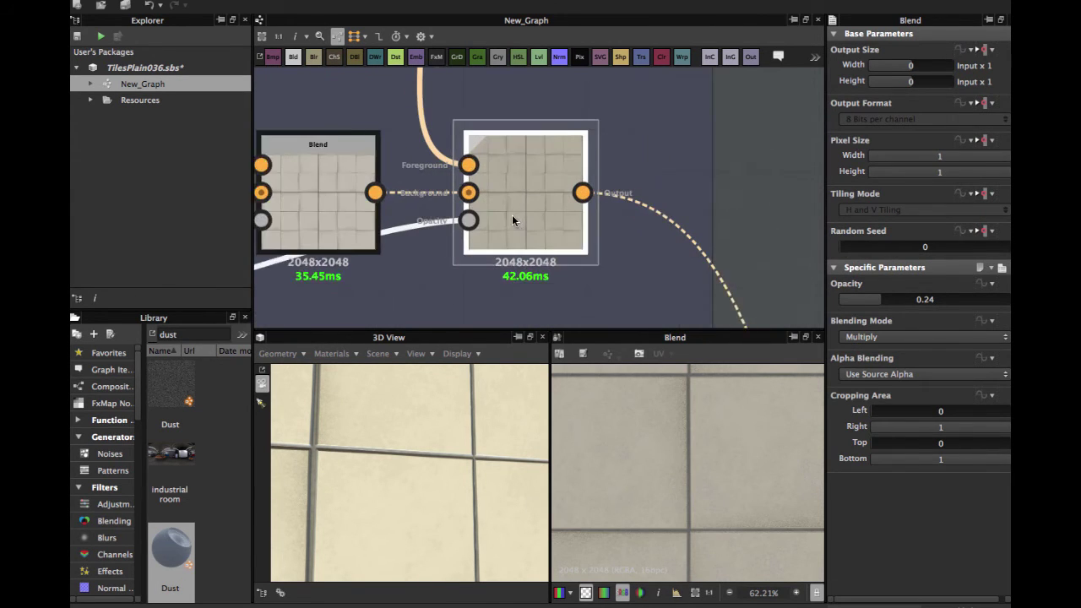
scroll(512, 214, "up", 1)
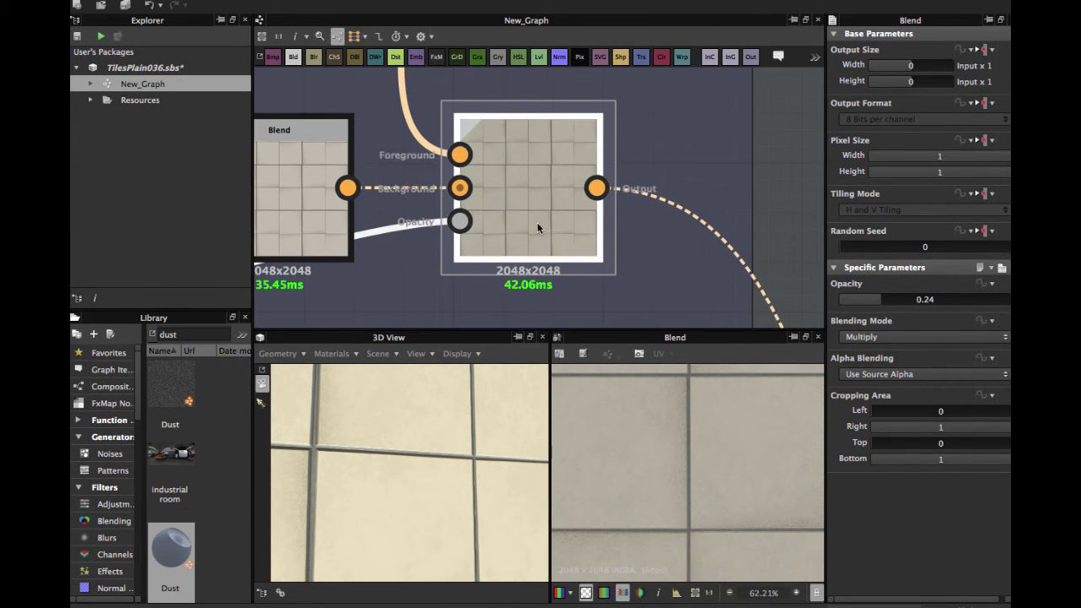
scroll(665, 448, "down", 4)
scroll(664, 446, "down", 2)
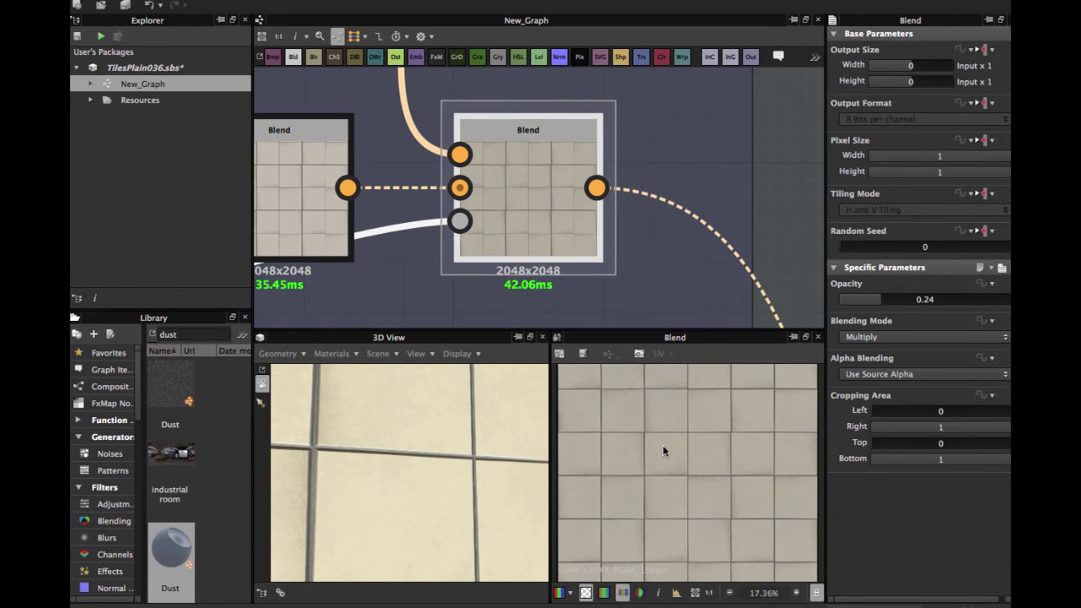
Step: Follow the last Blend's output link to the Base Color output node and inspect the base color image
middle_click_drag(520, 194, 476, 108)
scroll(714, 495, "down", 2)
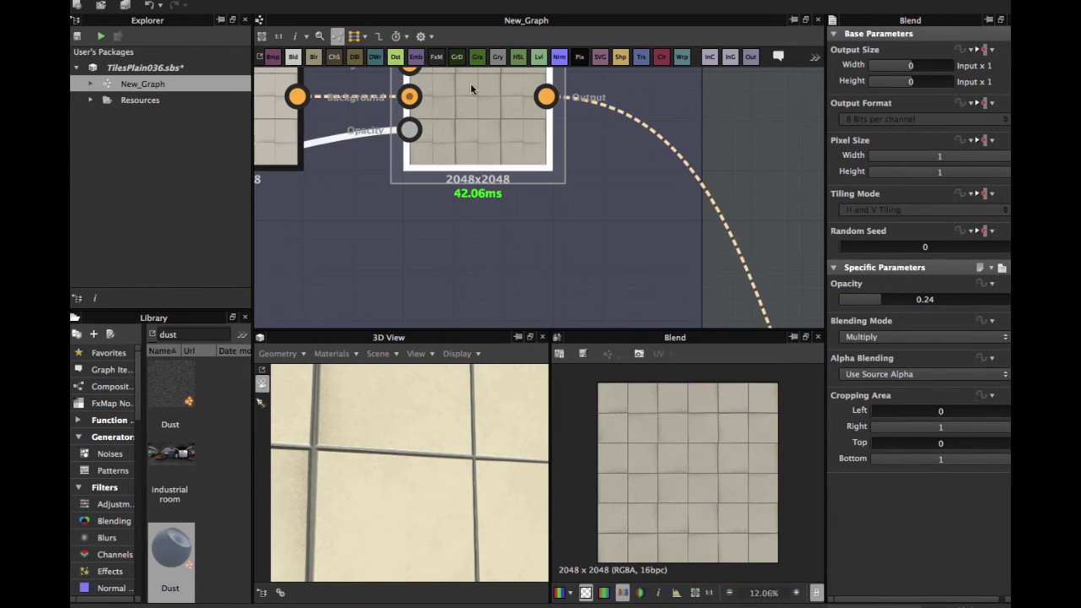
scroll(542, 179, "down", 3)
middle_click_drag(558, 193, 442, 63)
double_click(598, 180)
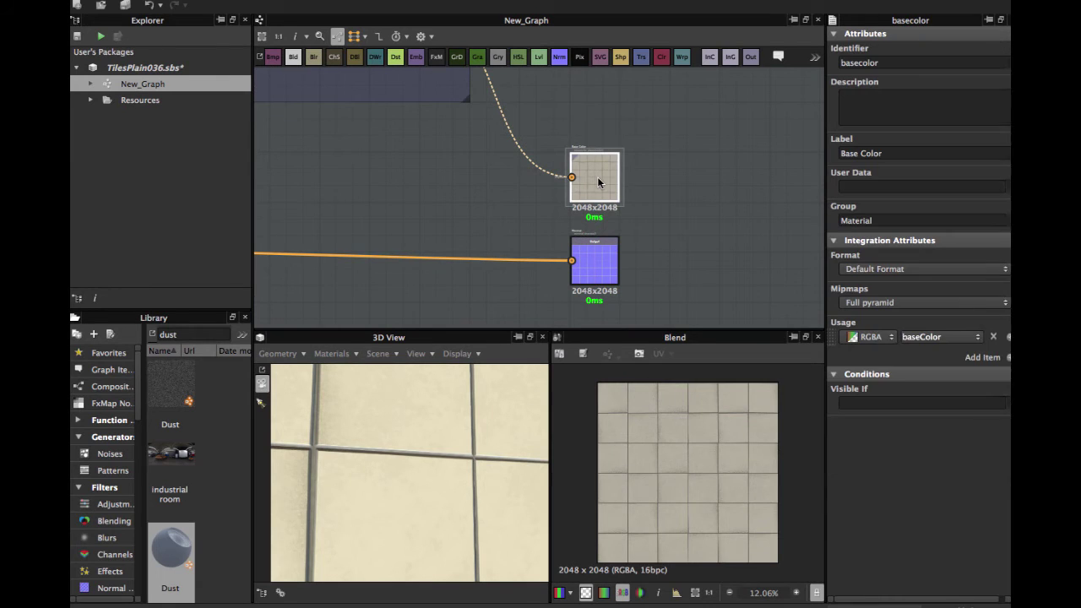
scroll(672, 430, "up", 5)
scroll(667, 425, "down", 1)
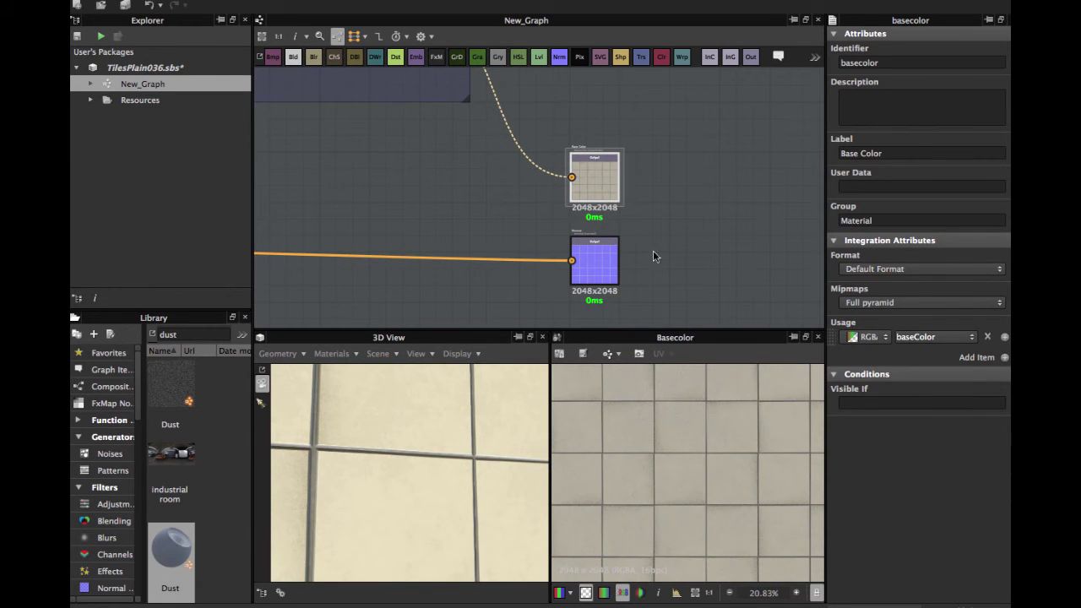
Step: Show the Gradient Map feeding the last Blend's foreground and compare it with the tiles in the 3D preview
middle_click_drag(524, 150, 673, 258)
middle_click_drag(495, 135, 695, 219)
middle_click_drag(640, 154, 681, 176)
middle_click_drag(659, 109, 504, 109)
double_click(555, 122)
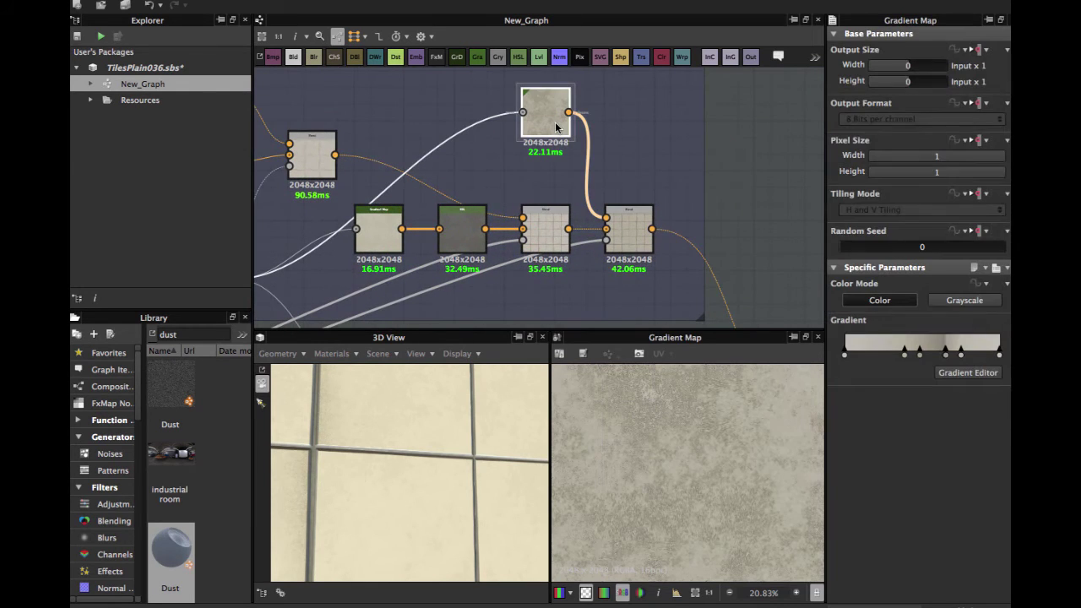
mouse_move(414, 480)
left_mouse_down()
mouse_move(386, 468)
mouse_move(406, 463)
left_mouse_up()
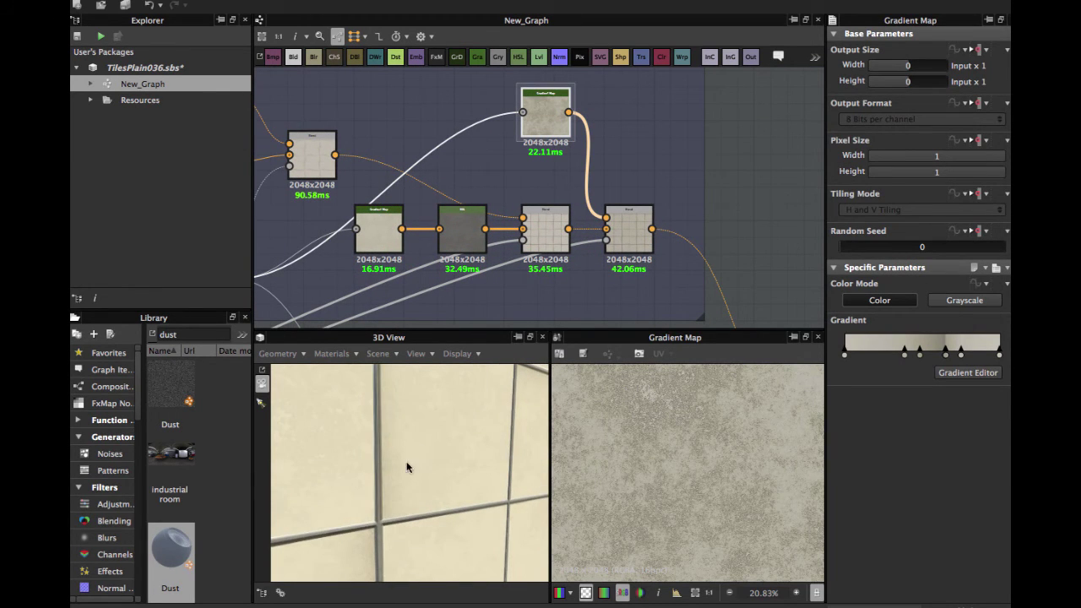
Step: Go to the Dust node that feeds the Roughness frame and show its output
scroll(477, 251, "down", 2)
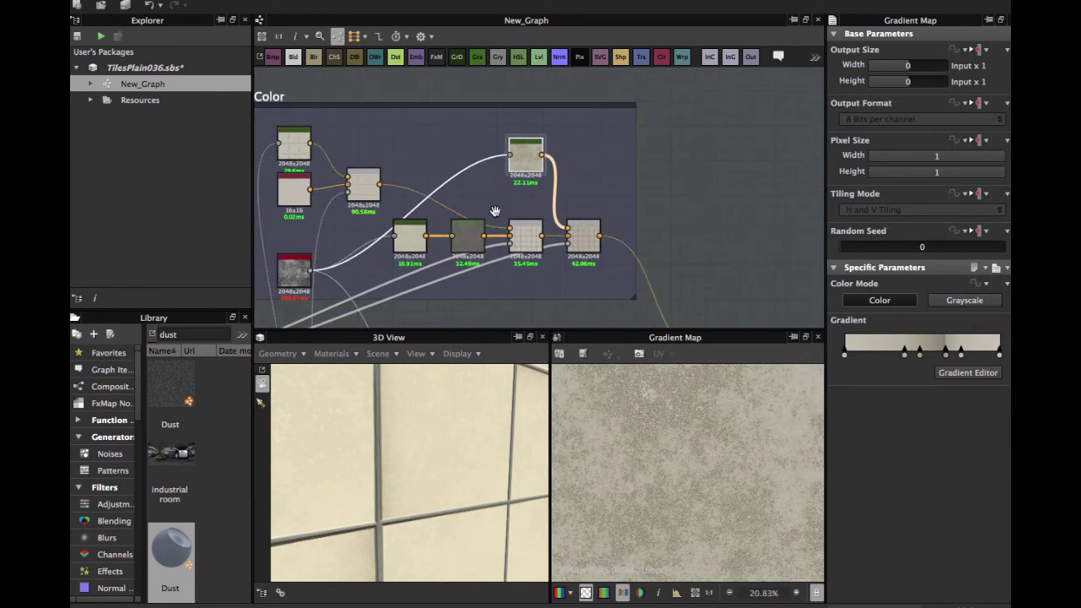
scroll(498, 213, "down", 2)
middle_click_drag(511, 300, 497, 214)
middle_click_drag(424, 309, 544, 184)
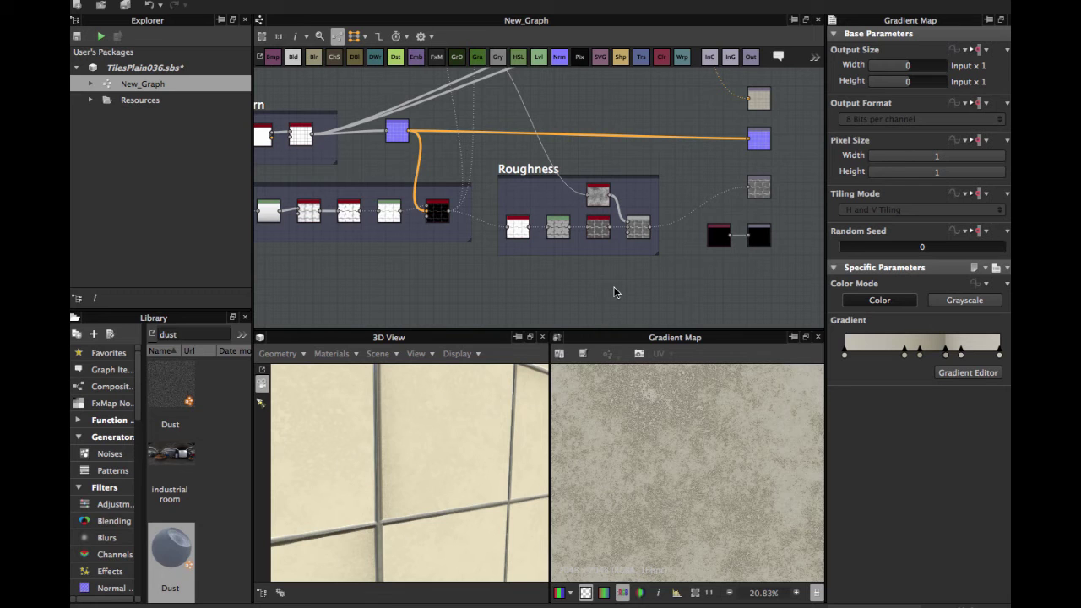
scroll(581, 195, "up", 3)
middle_click_drag(434, 192, 428, 134)
middle_click_drag(504, 136, 632, 209)
scroll(432, 184, "up", 3)
left_click(422, 242)
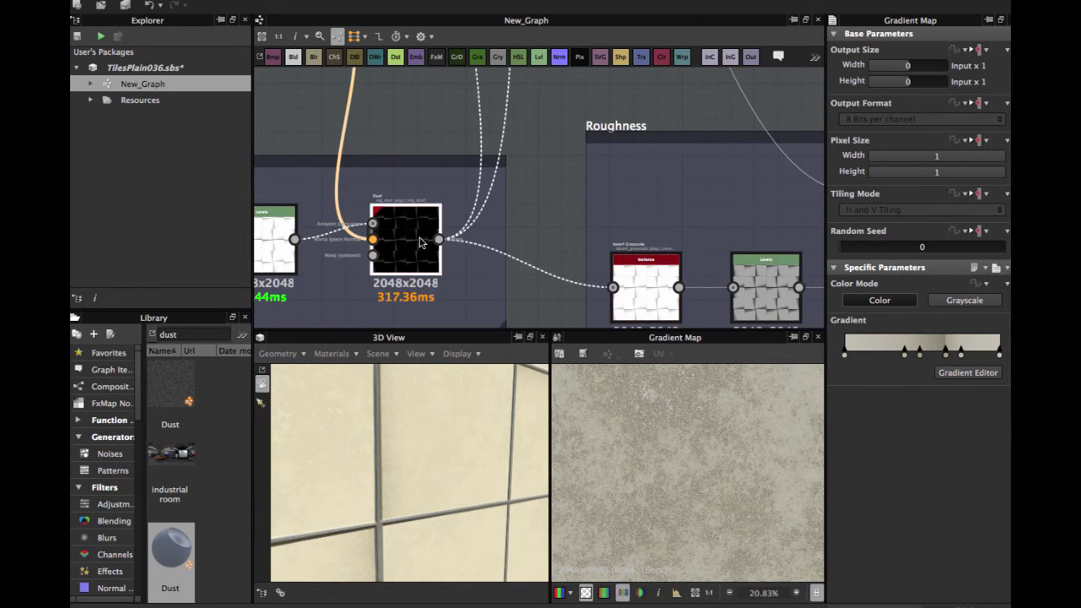
double_click(419, 243)
scroll(423, 237, "up", 3)
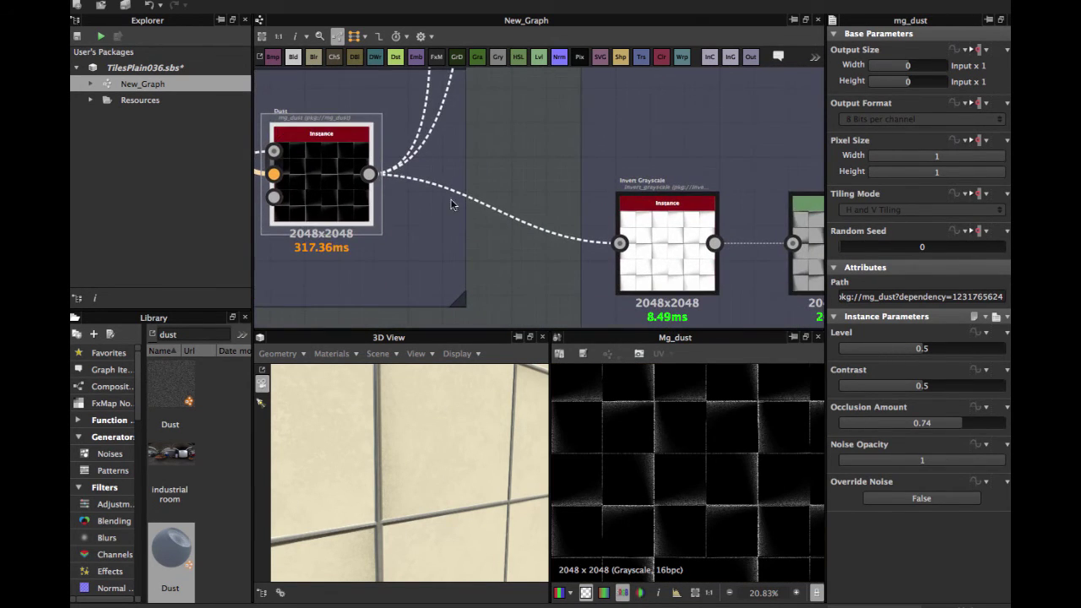
Step: Show the outputs of the first Invert Grayscale in the Roughness frame and of the Levels node after it
middle_click_drag(700, 246, 351, 226)
double_click(479, 218)
scroll(478, 217, "up", 3)
scroll(700, 445, "down", 3)
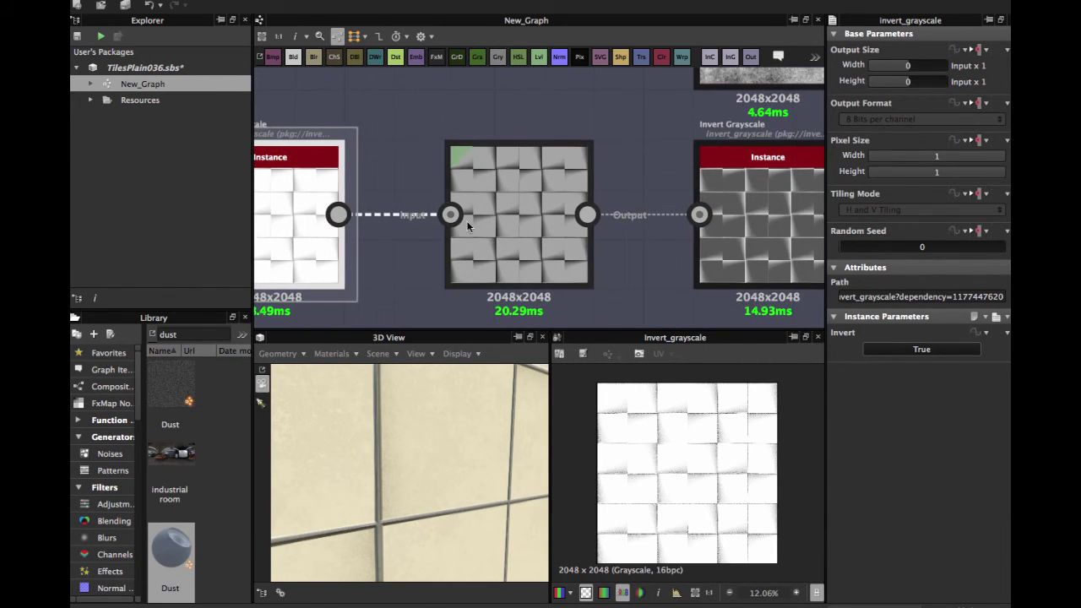
double_click(525, 222)
scroll(681, 465, "up", 4)
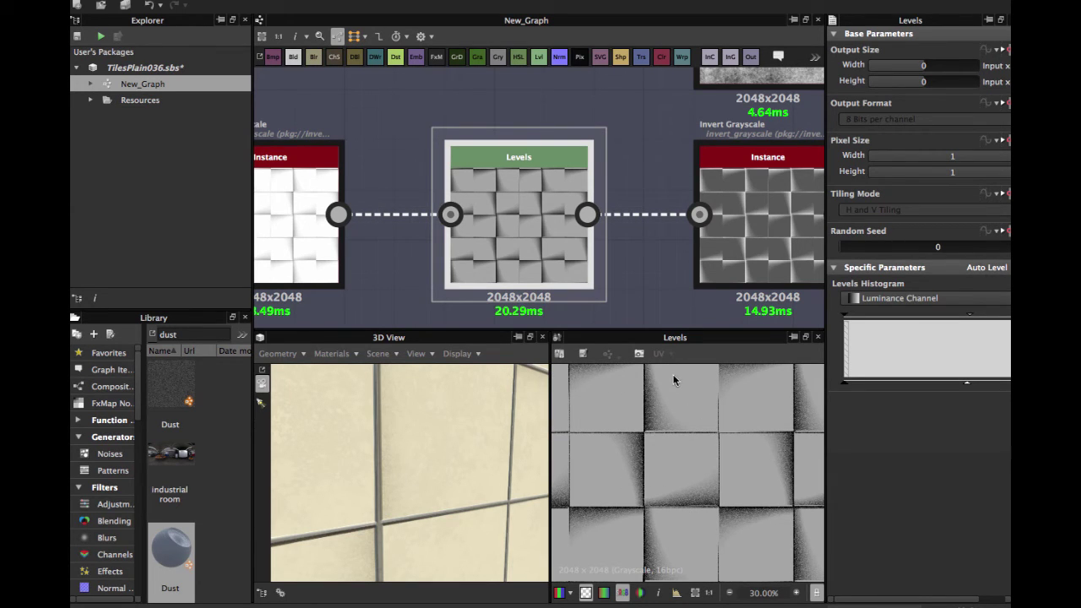
scroll(687, 422, "down", 1)
Step: Show the output of the Invert Grayscale that follows the Levels node in the Roughness frame
middle_click_drag(589, 238, 435, 221)
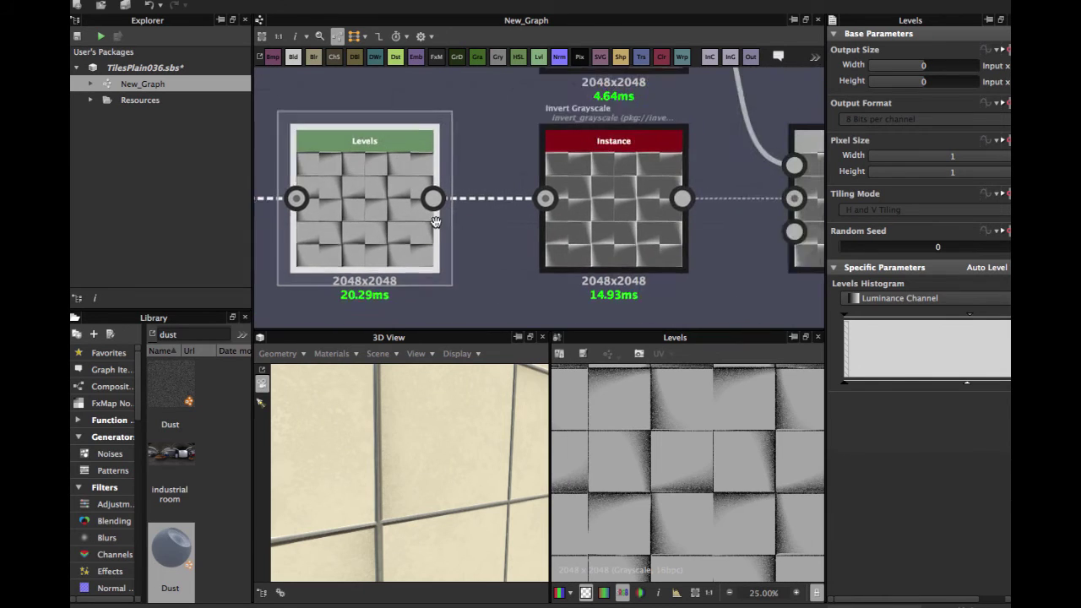
double_click(531, 212)
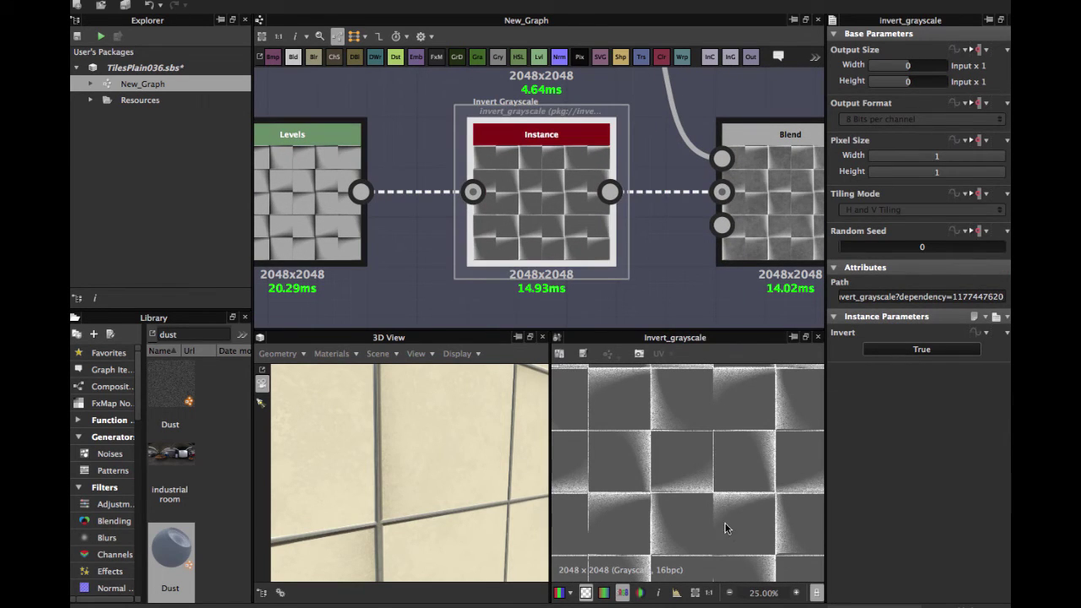
scroll(686, 396, "down", 2)
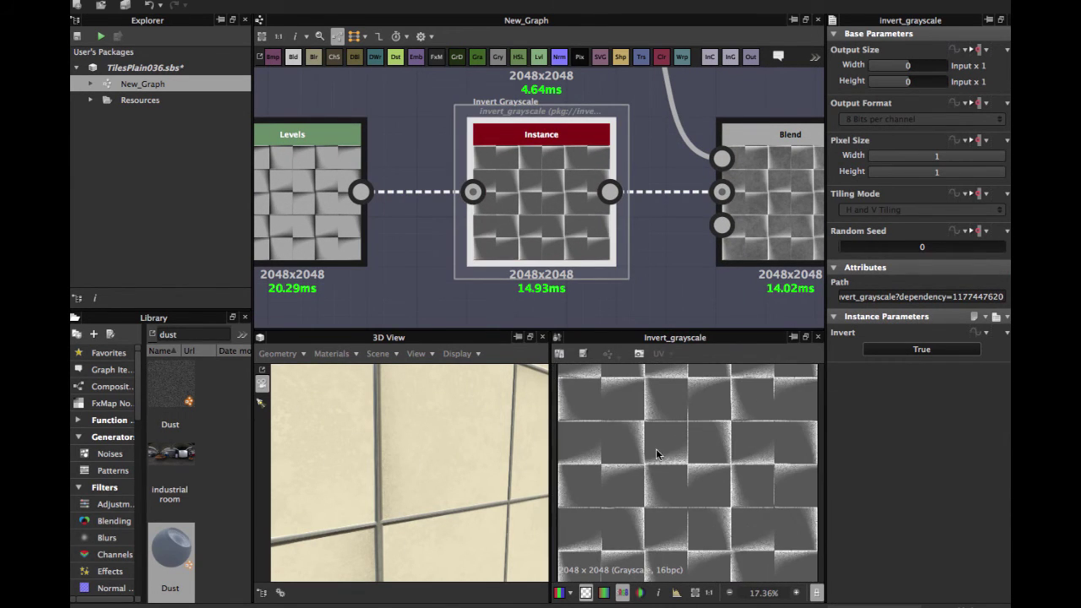
Step: Show the Blend in the Roughness frame with its Max (Lighten) settings
middle_click_drag(628, 224, 415, 230)
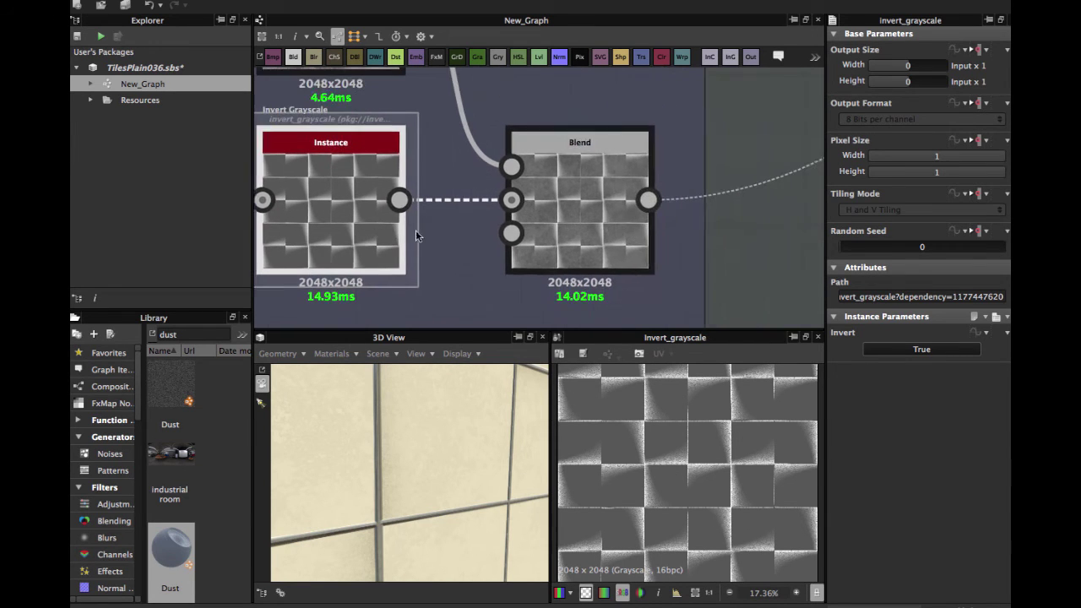
left_click(589, 215)
scroll(590, 216, "down", 2)
Step: Trace the roughness Blend's foreground input through its Invert Grayscale to the Fractal Sum 1 noise, and show the inverted noise
middle_click_drag(537, 171, 694, 266)
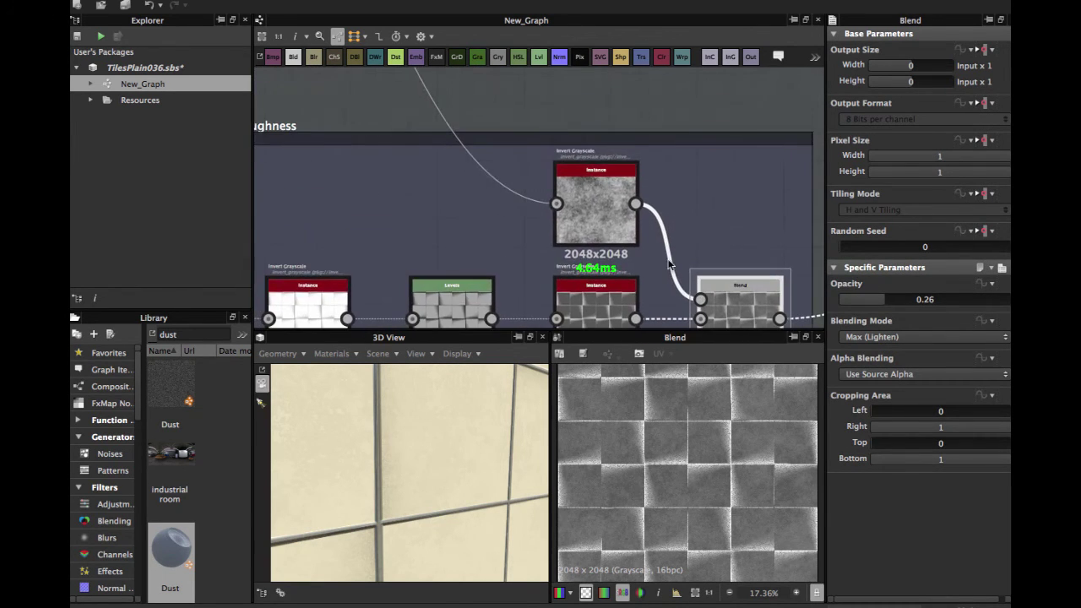
scroll(419, 80, "down", 3)
middle_click_drag(419, 80, 582, 216)
middle_click_drag(462, 118, 477, 262)
middle_click_drag(502, 137, 372, 77)
scroll(402, 153, "up", 2)
middle_click_drag(459, 211, 371, 63)
scroll(492, 223, "up", 2)
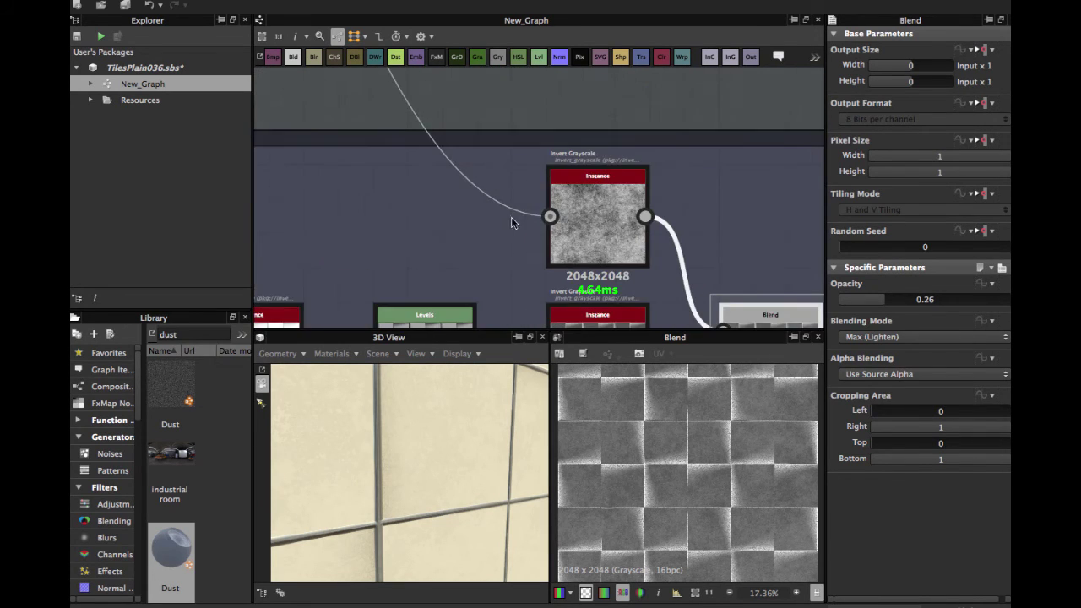
middle_click_drag(619, 215, 522, 208)
double_click(522, 209)
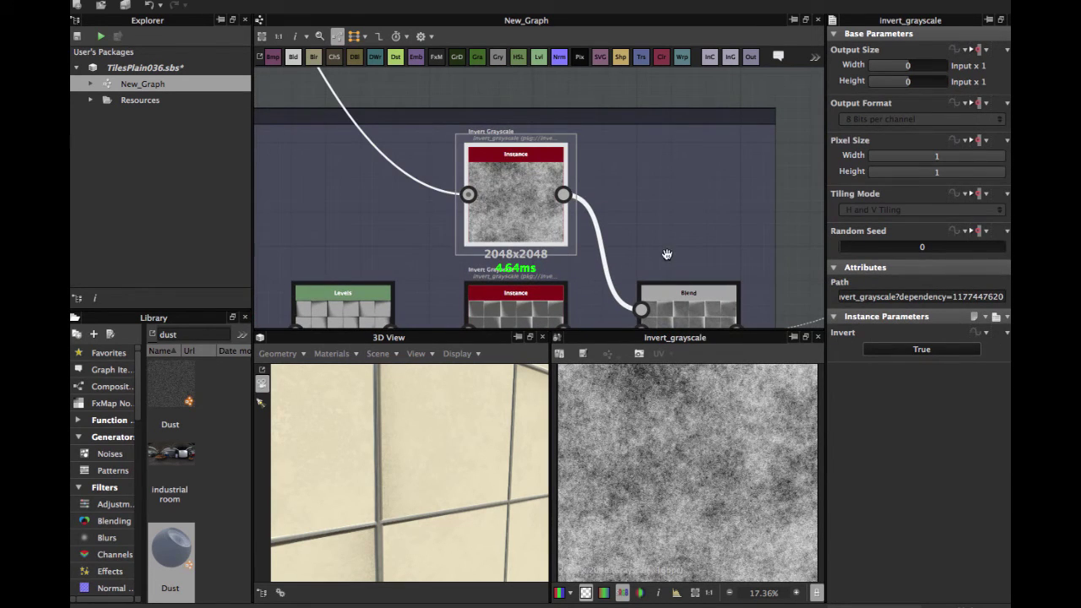
Step: Show the roughness Blend again and examine how the inverted noise combines with the tile dust pattern
middle_click_drag(667, 253, 601, 154)
double_click(619, 240)
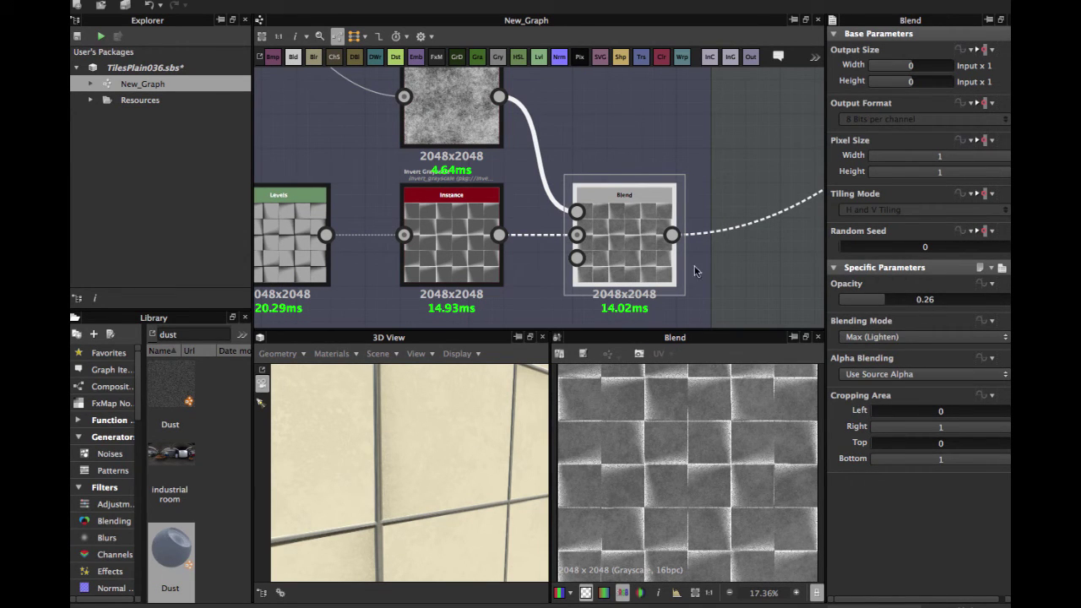
middle_click_drag(611, 257, 613, 212)
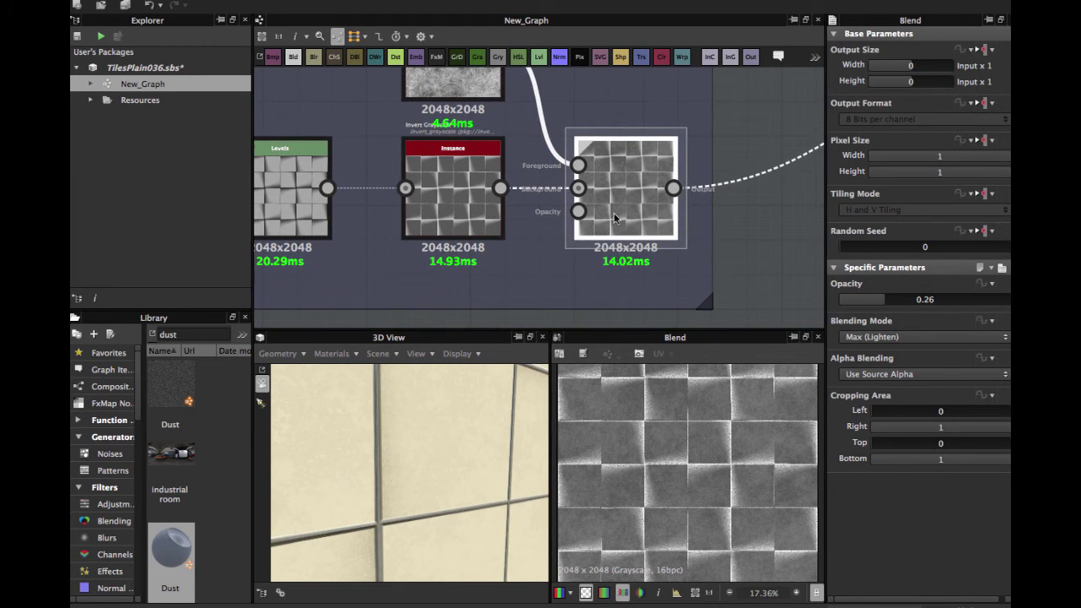
left_click_drag(613, 212, 605, 176)
Step: Follow the roughness Blend's link to the Roughness output node and inspect the roughness map
scroll(614, 193, "down", 5)
middle_click_drag(817, 135, 577, 221)
left_click(616, 225)
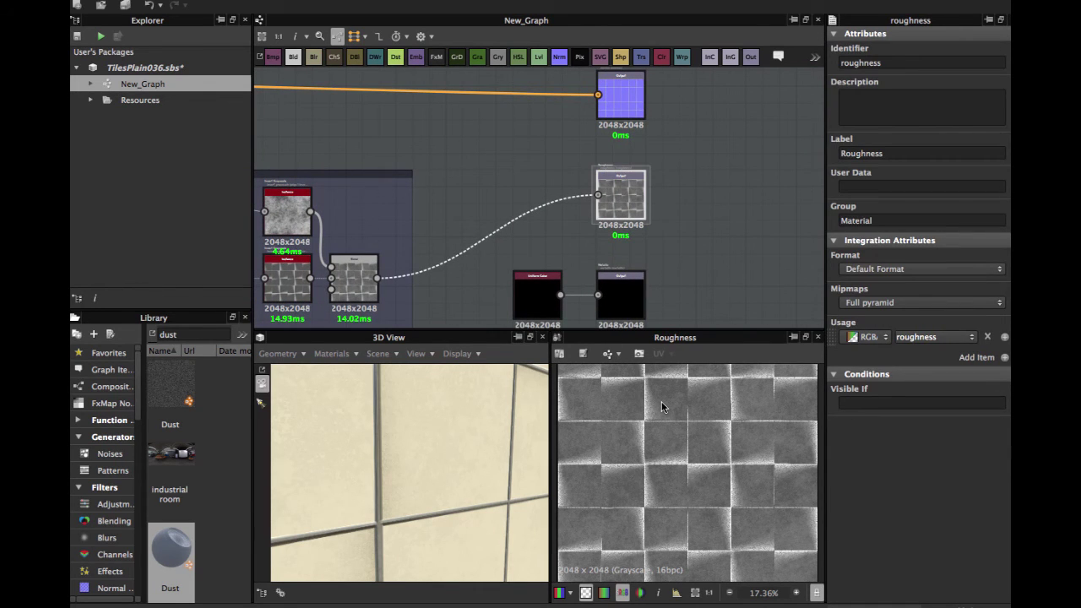
scroll(662, 405, "down", 1)
scroll(661, 405, "up", 3)
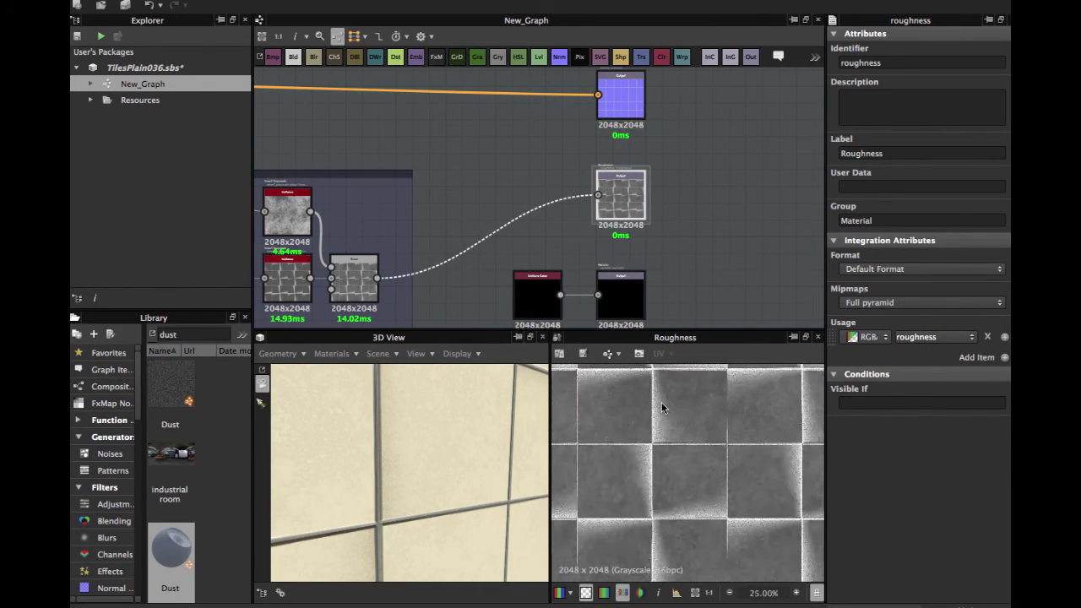
Step: Compare the dusty tile edges in the roughness map with the tile surface in the 3D preview from several angles
left_click_drag(385, 438, 412, 439)
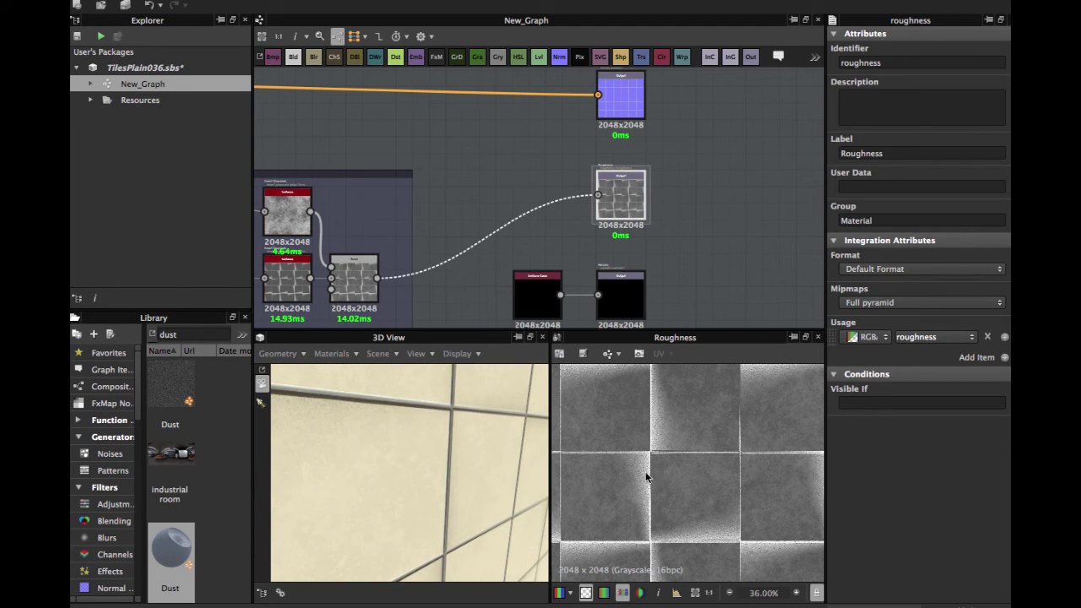
scroll(663, 411, "up", 2)
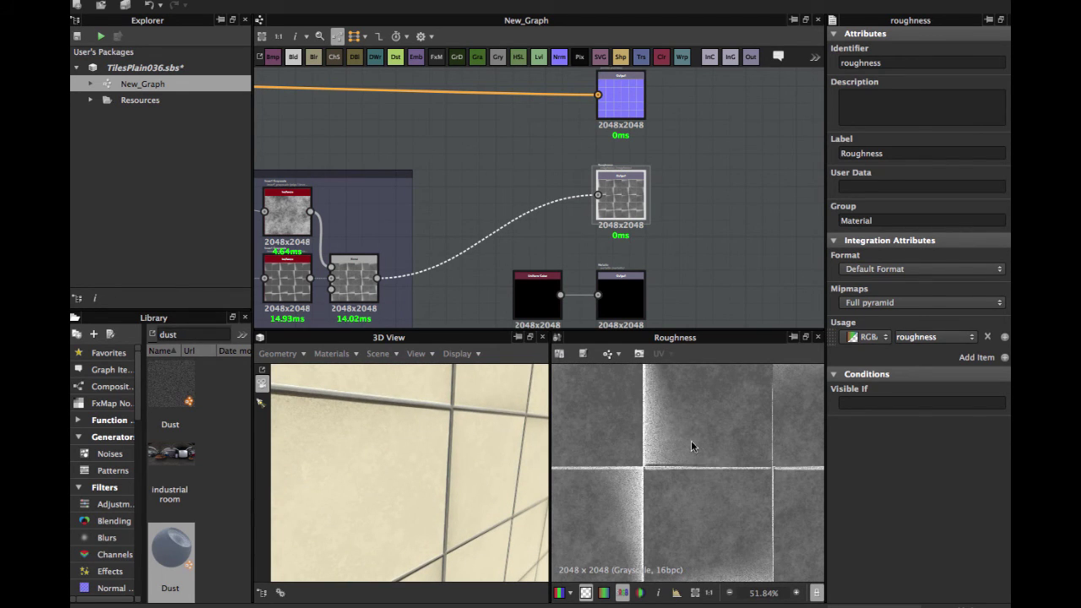
left_click_drag(456, 439, 495, 382)
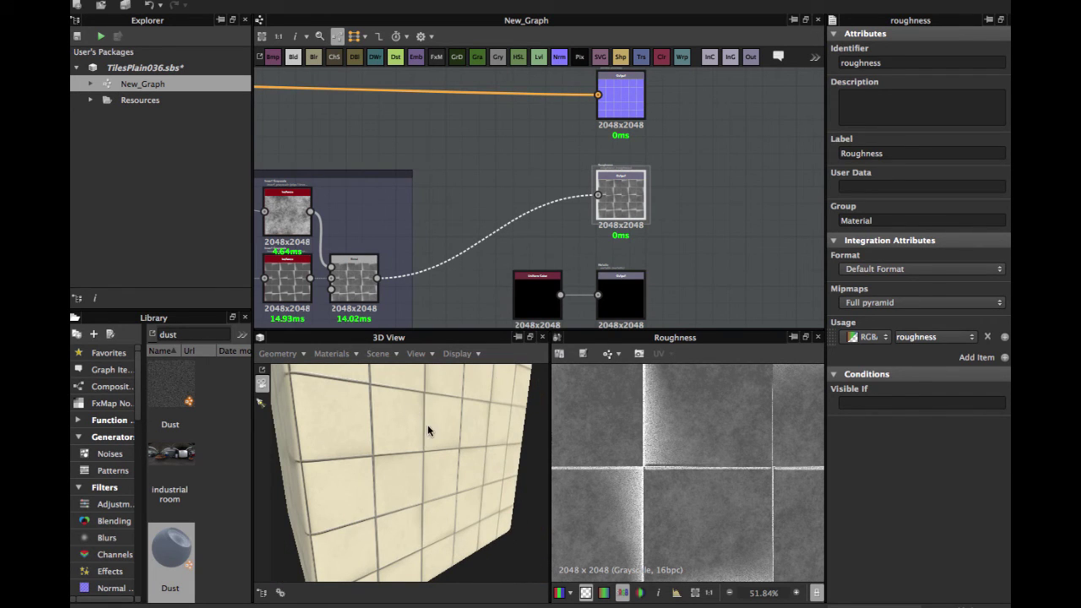
middle_click_drag(379, 229, 451, 216)
scroll(446, 377, "up", 2)
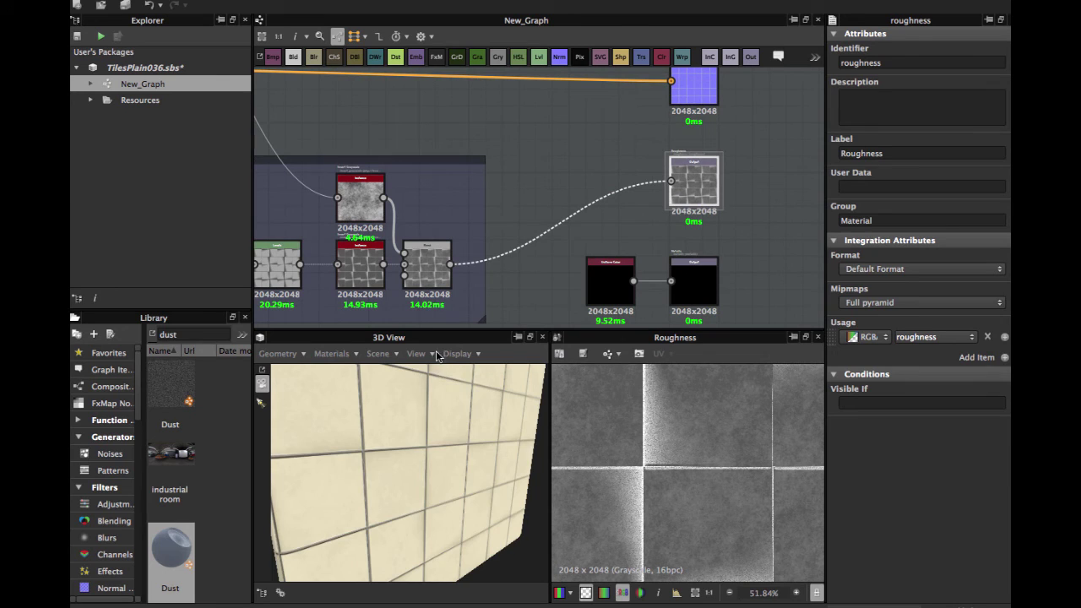
left_click_drag(436, 356, 429, 327)
Step: Try the roughness Blend's Opacity at 0.38 and at 0.03, examining the tile reflections in the 3D preview
middle_click_drag(396, 227, 446, 209)
double_click(473, 251)
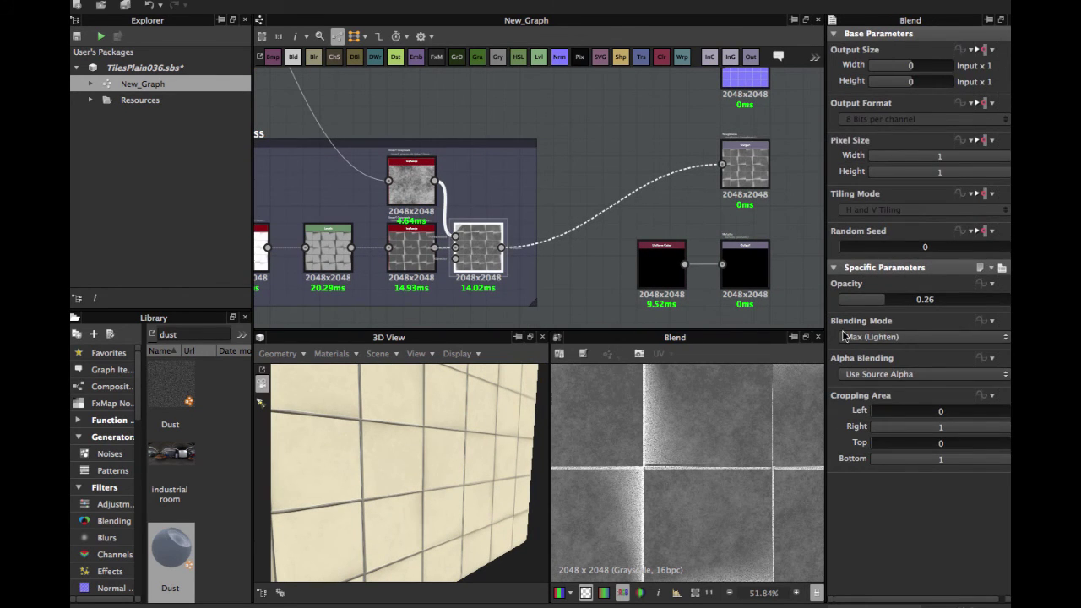
left_click(887, 301)
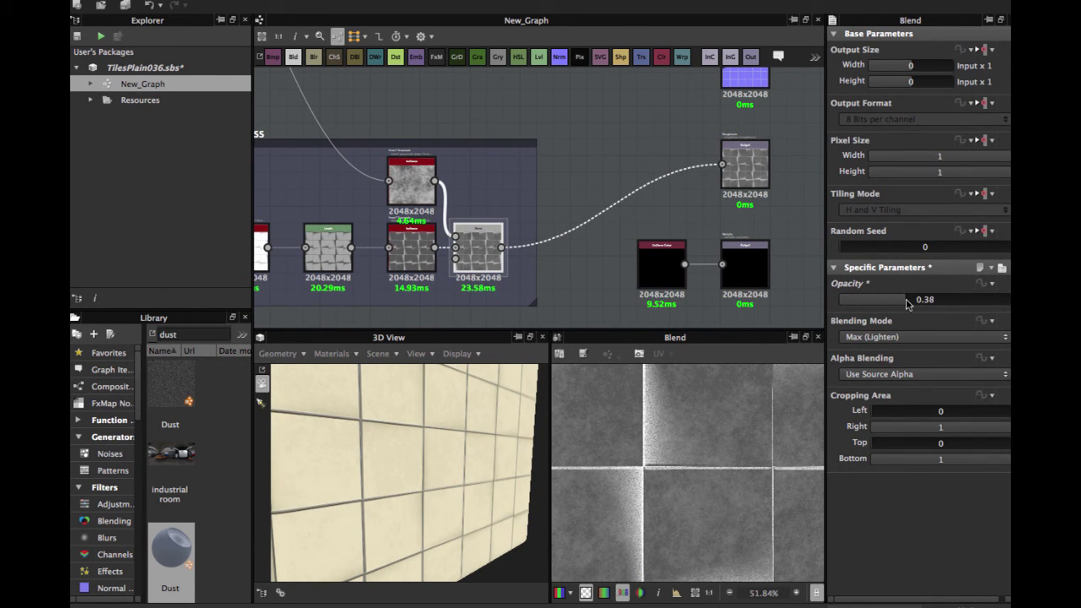
left_click_drag(908, 304, 845, 297)
left_click_drag(415, 440, 420, 389)
mouse_move(483, 425)
left_mouse_down("ctrl+shift")
mouse_move(487, 459)
mouse_move(524, 443)
mouse_move(465, 461)
mouse_move(466, 438)
mouse_move(438, 494)
mouse_move(437, 420)
mouse_move(483, 405)
mouse_move(381, 407)
mouse_move(493, 384)
left_mouse_up("ctrl+shift")
scroll(437, 494, "up", 4)
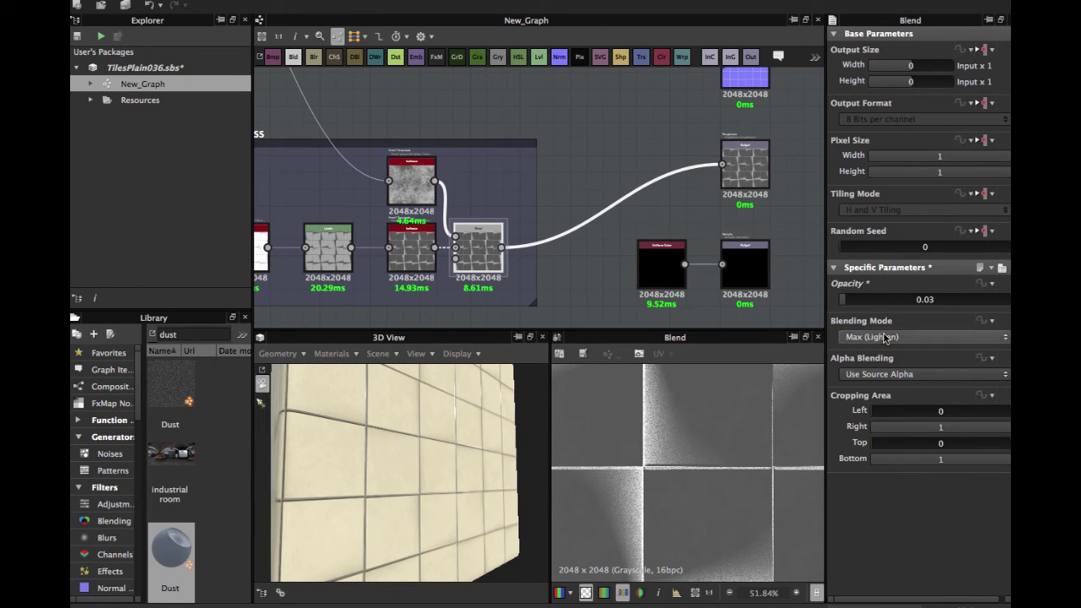
Step: Restore the roughness Blend's Opacity to 0.26 and check the tile wall in the 3D preview
left_click(883, 301)
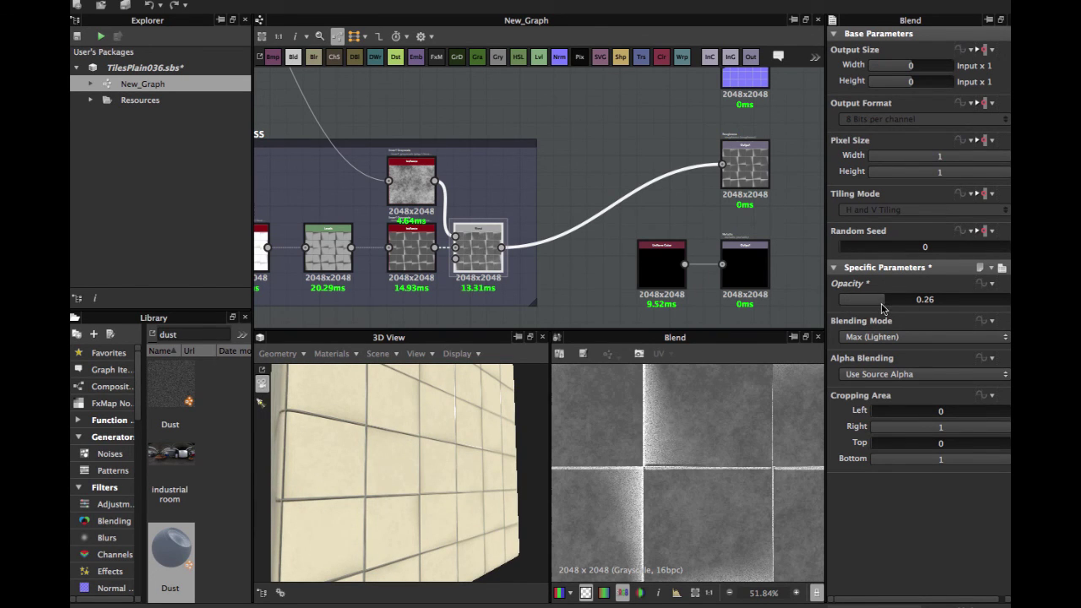
left_click_drag(523, 456, 409, 464)
scroll(409, 465, "up", 3)
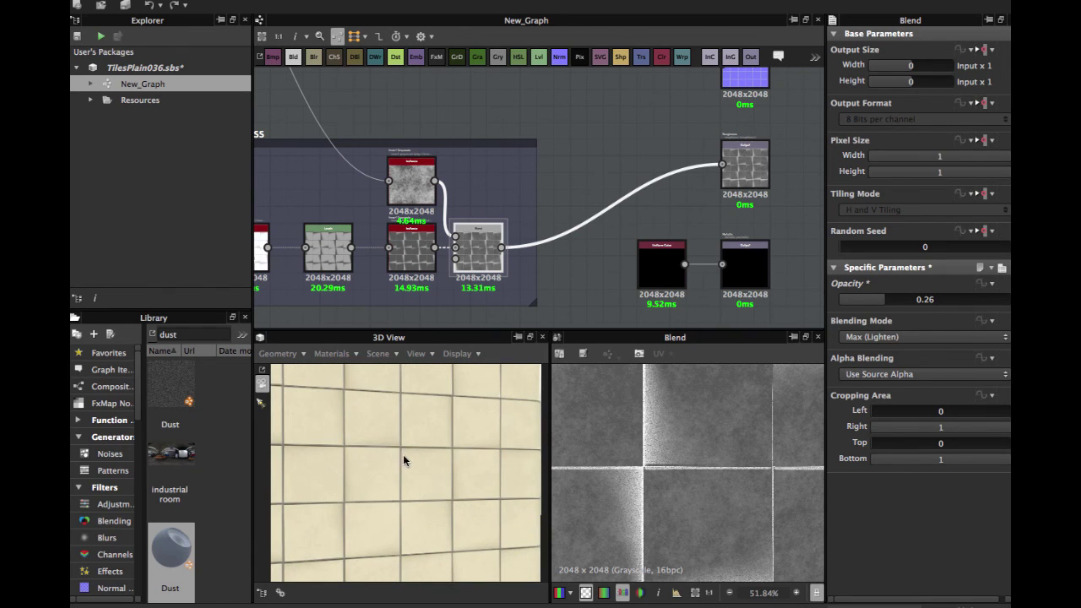
Step: Show the Uniform Color node that feeds the Metallic output, including its grayscale output color
scroll(602, 193, "down", 3)
middle_click_drag(534, 194, 397, 133)
scroll(659, 172, "up", 3)
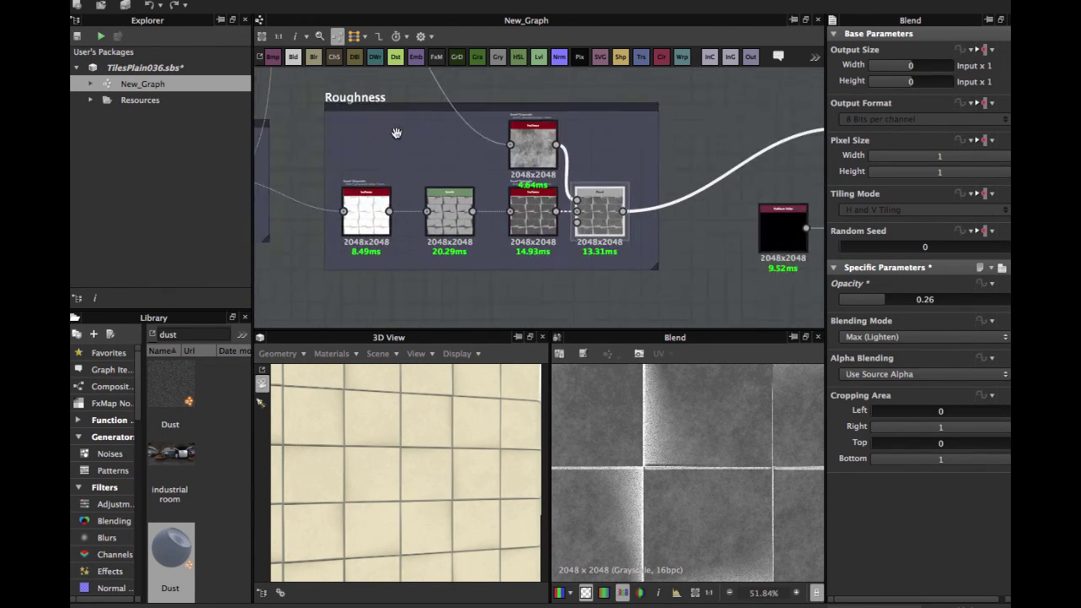
scroll(563, 201, "up", 5)
double_click(564, 205)
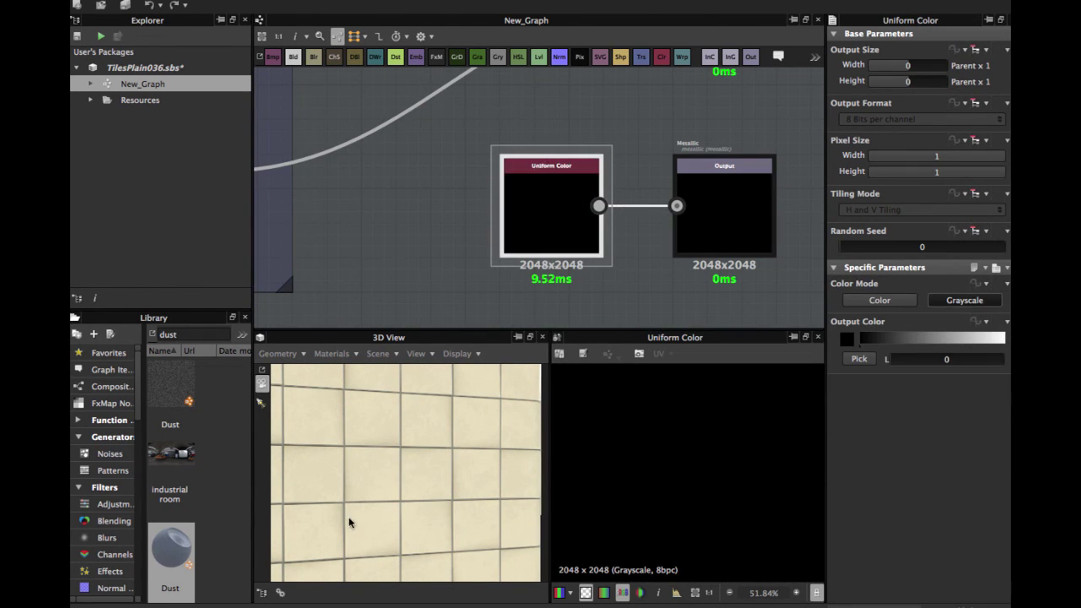
Step: Inspect the finished tile material on the whole cube and up close in the 3D preview
scroll(347, 516, "down", 3)
left_click_drag(352, 515, 393, 500)
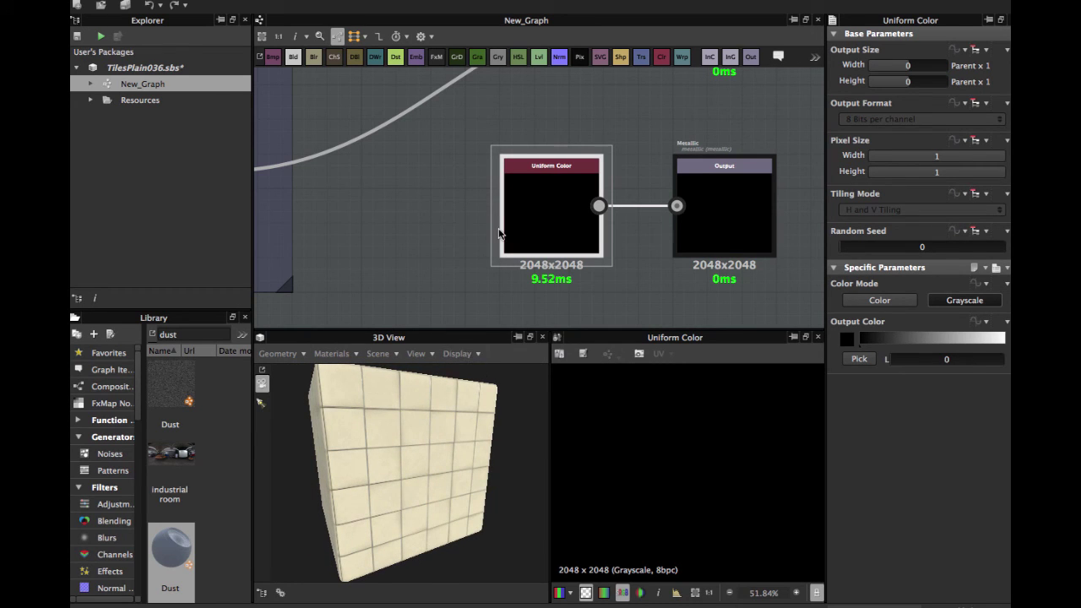
scroll(429, 433, "up", 3)
left_click_drag(429, 433, 434, 460)
Step: Return through the graph to the Dust frame and examine its chain of nodes from the gradient to the Levels
scroll(523, 154, "down", 7)
middle_click_drag(519, 158, 577, 278)
middle_click_drag(474, 163, 596, 222)
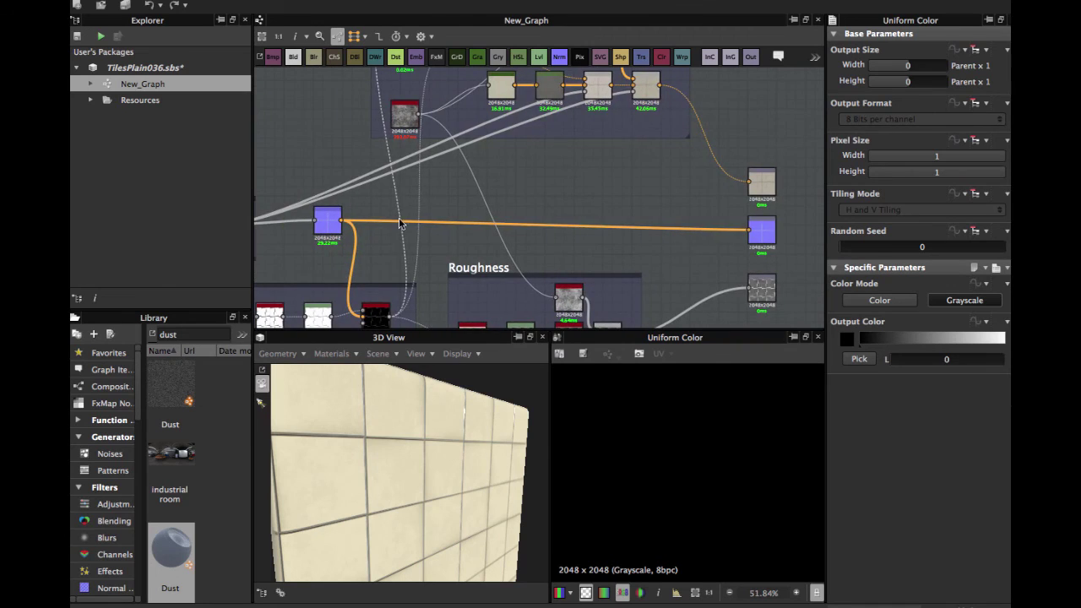
scroll(434, 227, "down", 2)
middle_click_drag(403, 207, 581, 210)
scroll(436, 215, "up", 5)
middle_click_drag(506, 293, 514, 160)
scroll(522, 220, "up", 3)
middle_click_drag(459, 214, 530, 180)
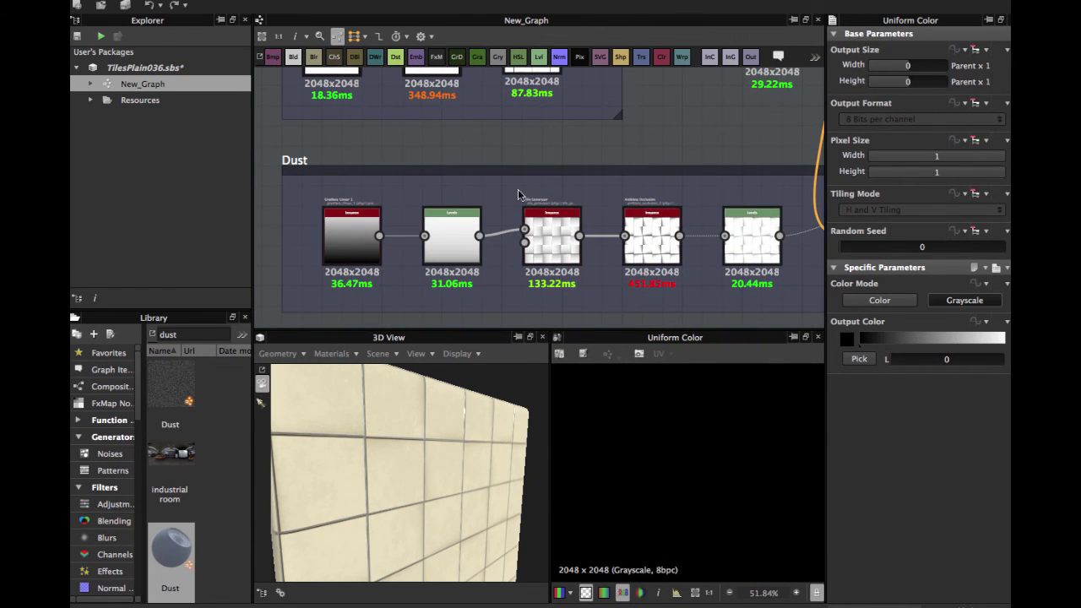